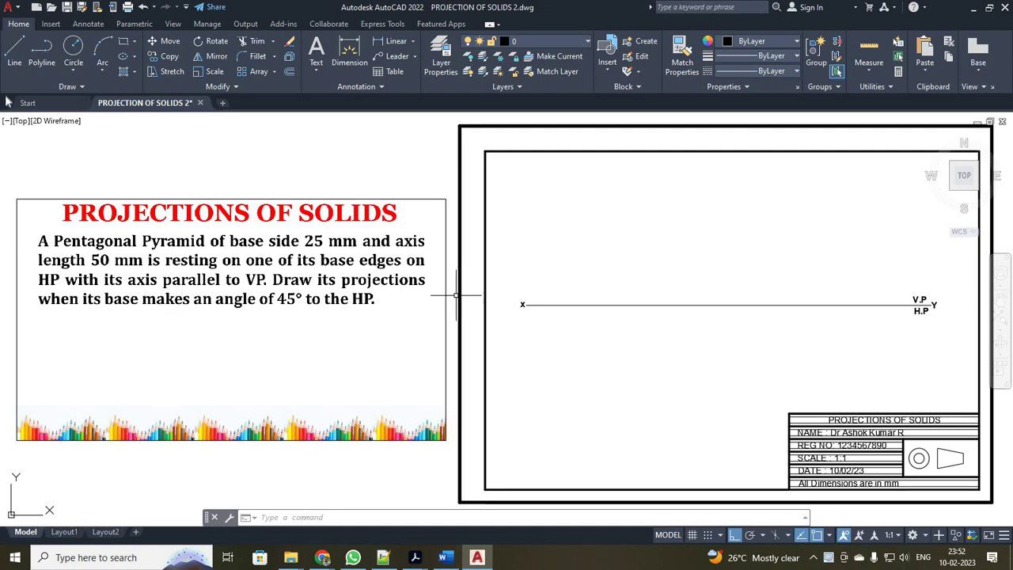
Draw a five-sided polygon by edge with 25 mm sides below the XY line.
left_click(133, 42)
left_click(136, 84)
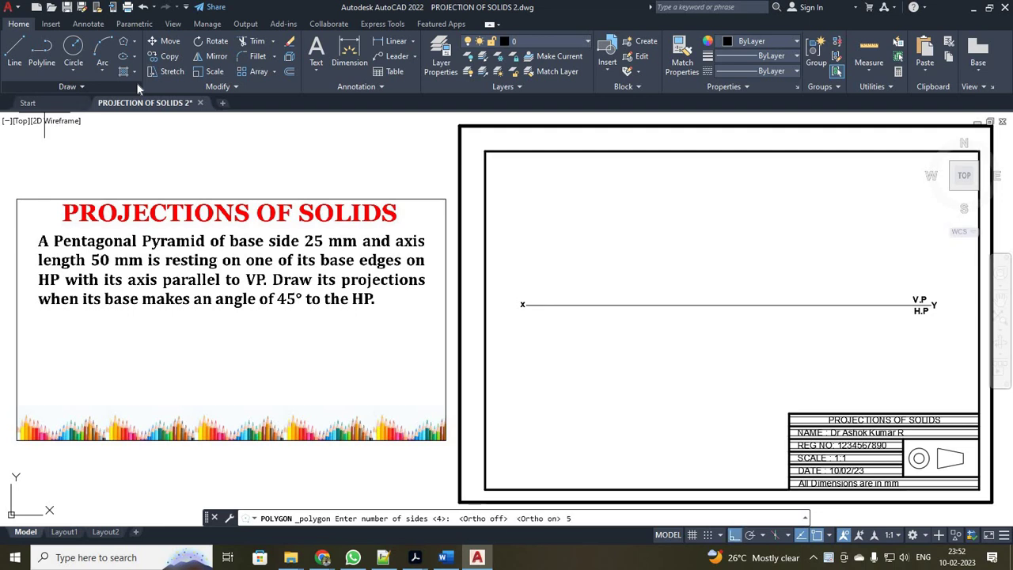
key("Return")
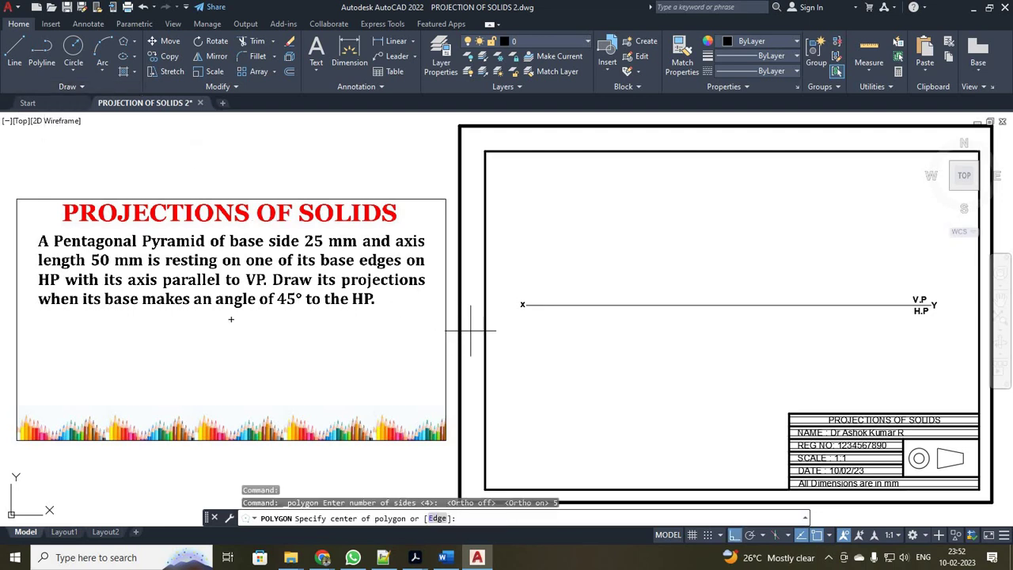
type("e")
key("Return")
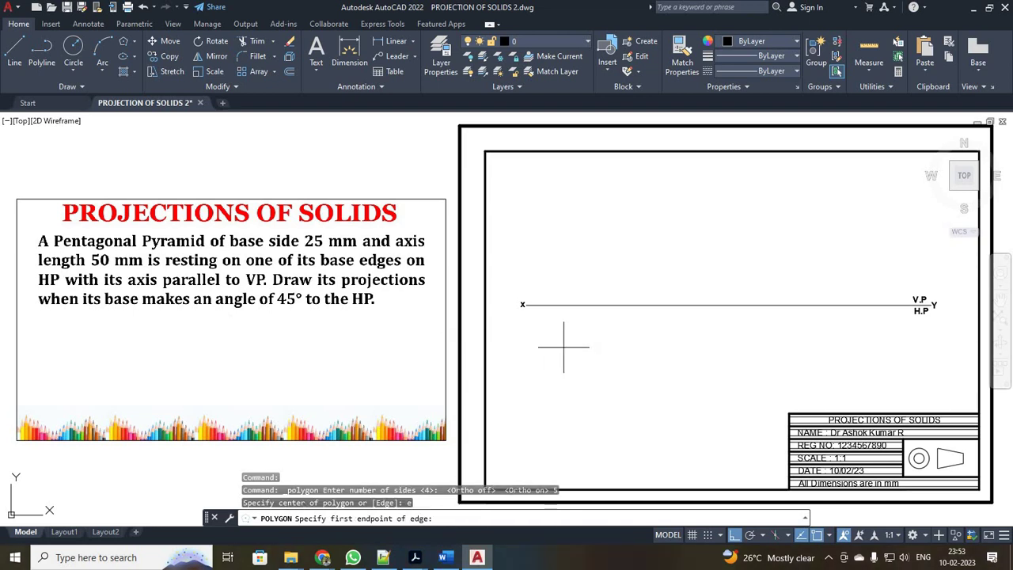
left_click(573, 347)
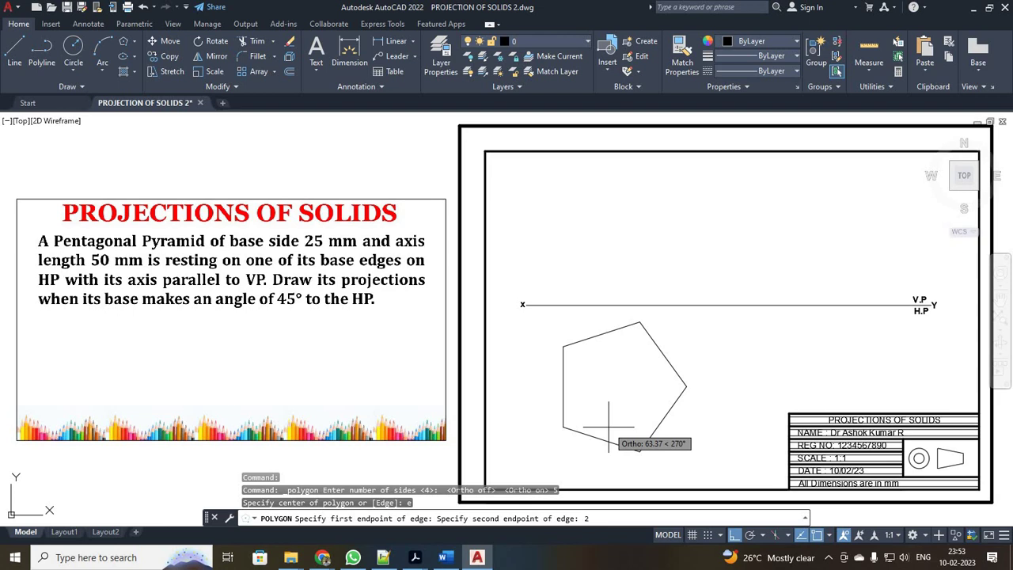
key("Return")
scroll(621, 414, "up", 4)
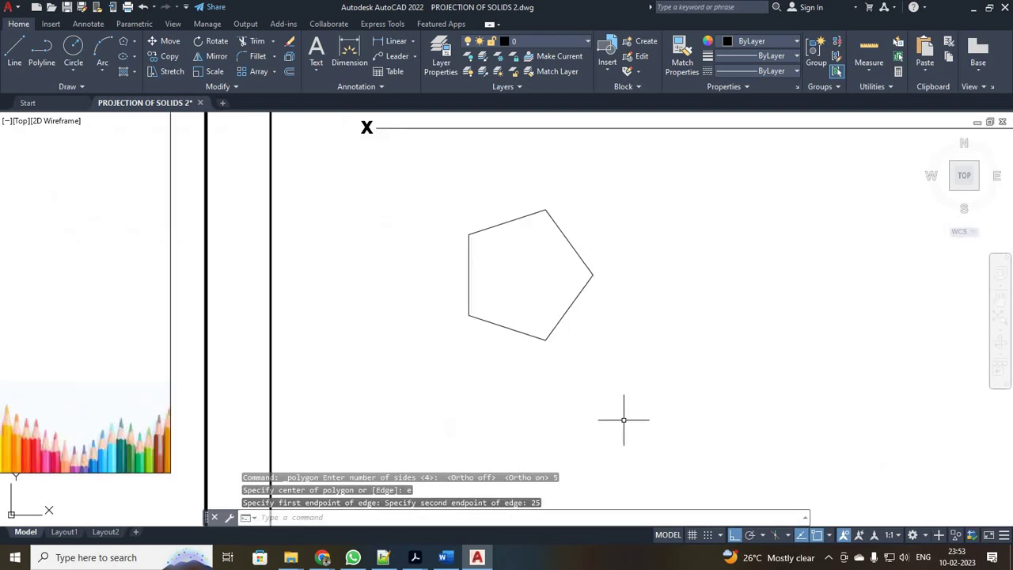
scroll(624, 419, "down", 2)
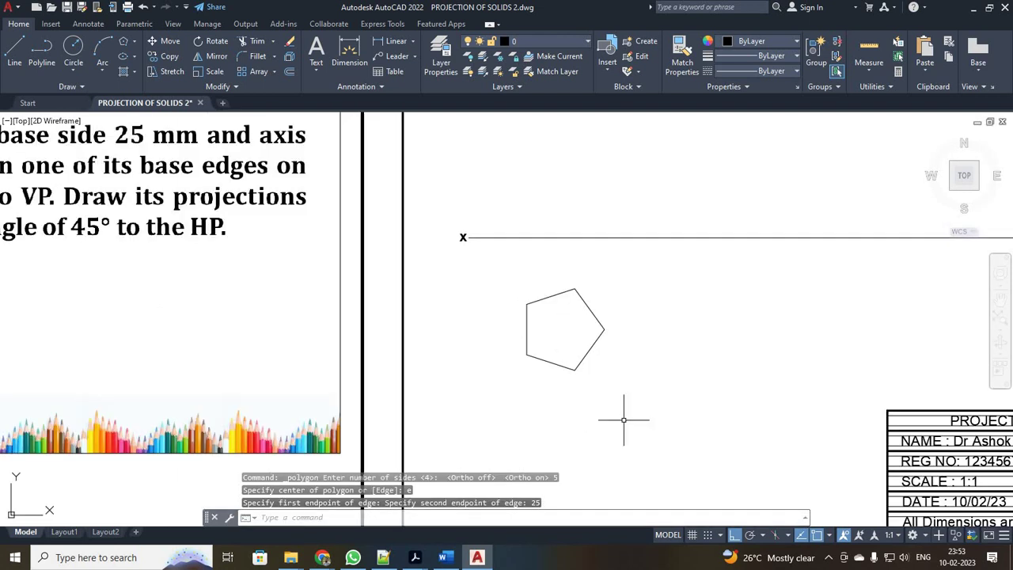
scroll(624, 419, "up", 2)
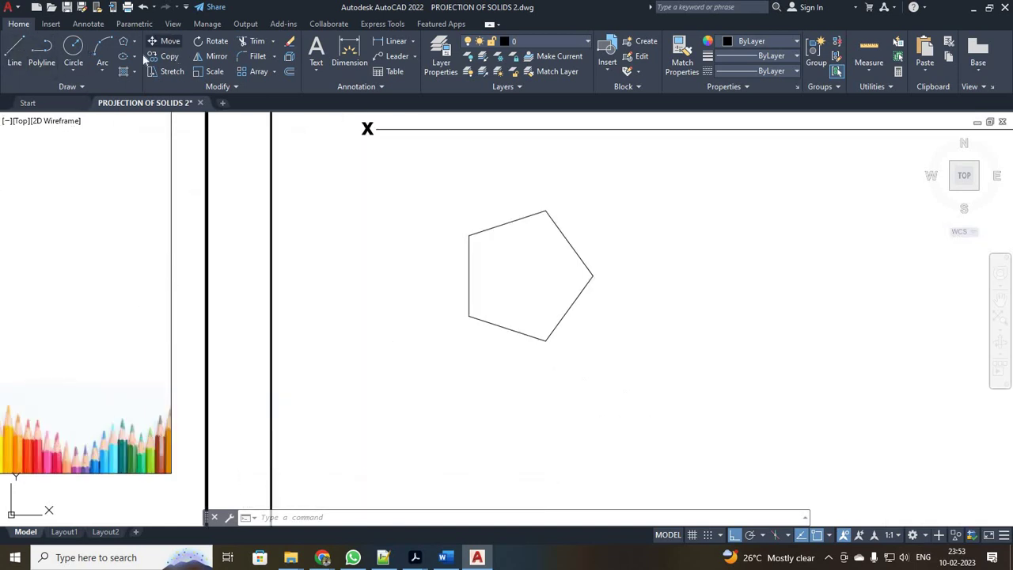
Create a multiline text label reading 'a'.
left_click(319, 57)
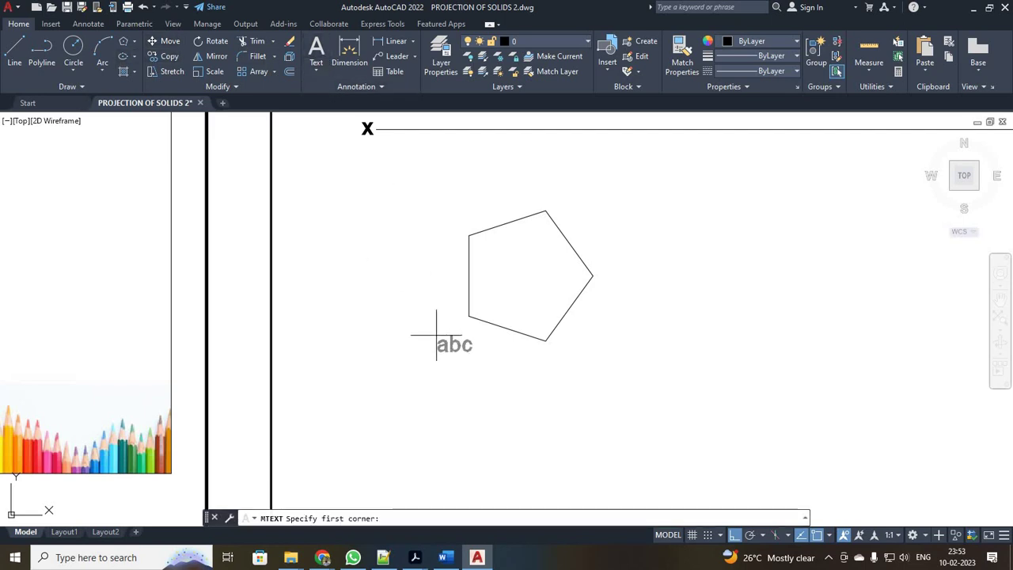
left_click(376, 372)
left_click(499, 416)
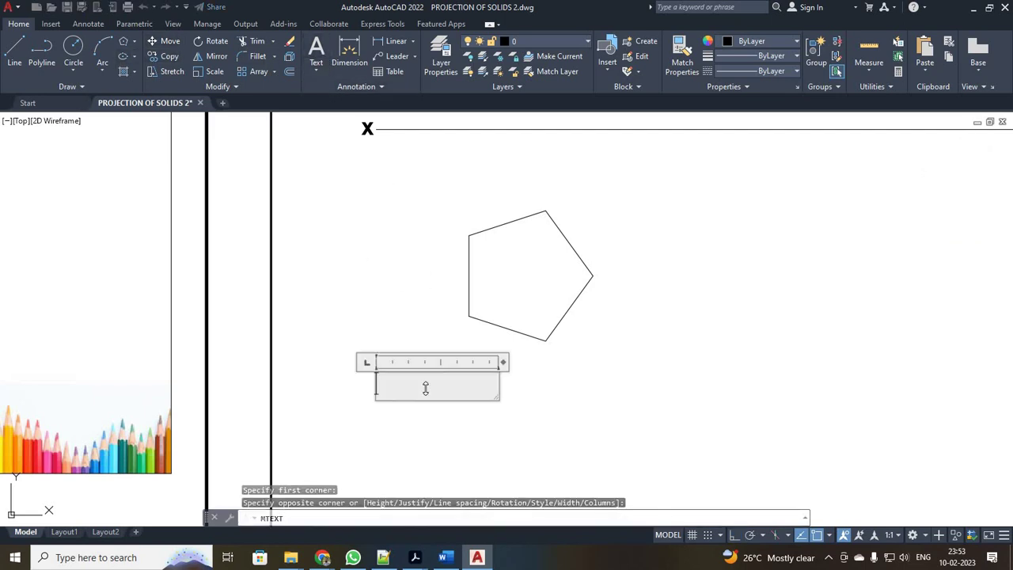
type("a")
left_click(844, 47)
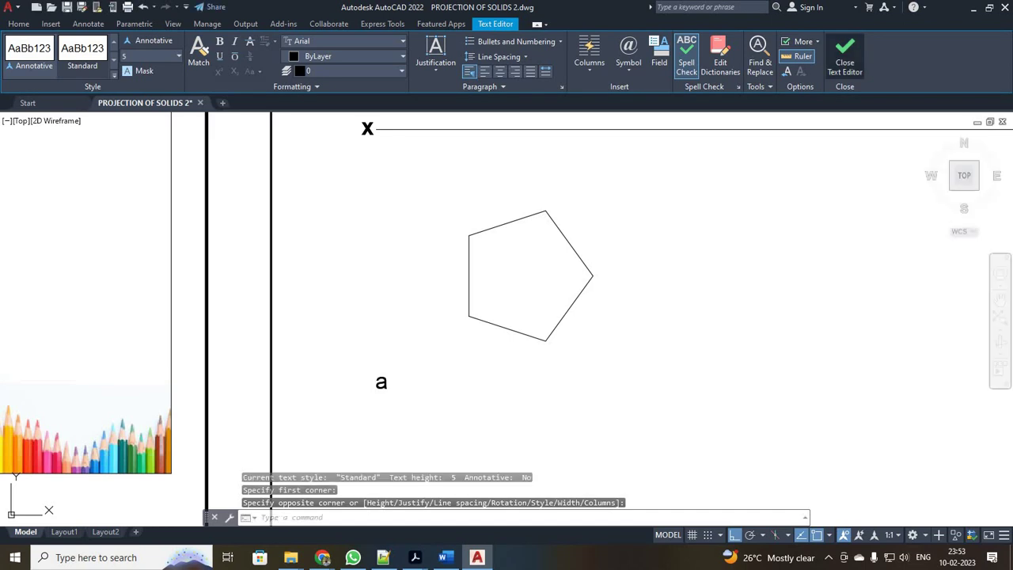
Move the 'a' label beside the pentagon's left corner with Ortho off.
left_click(380, 380)
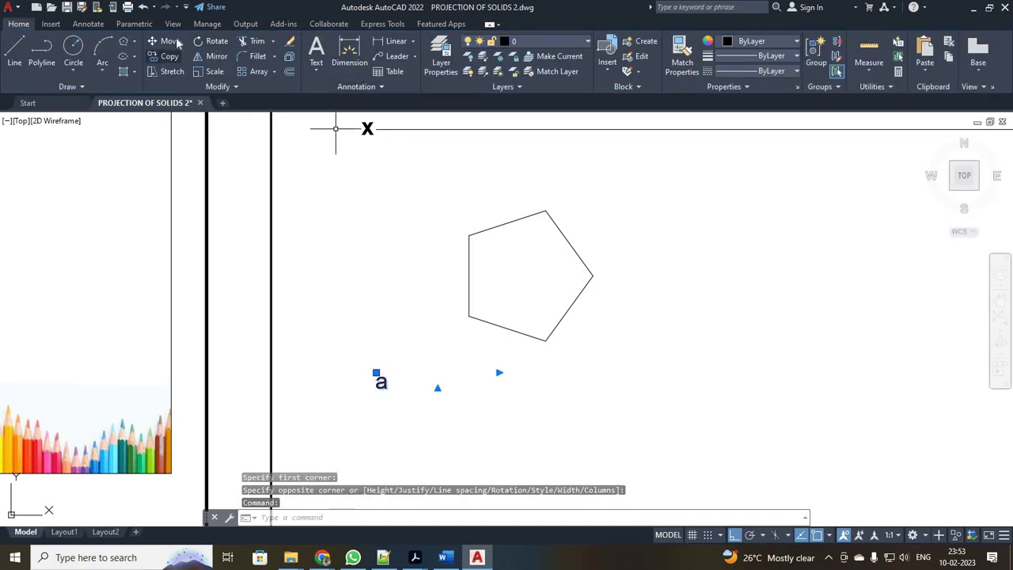
type("m")
key("Return")
left_click(378, 387)
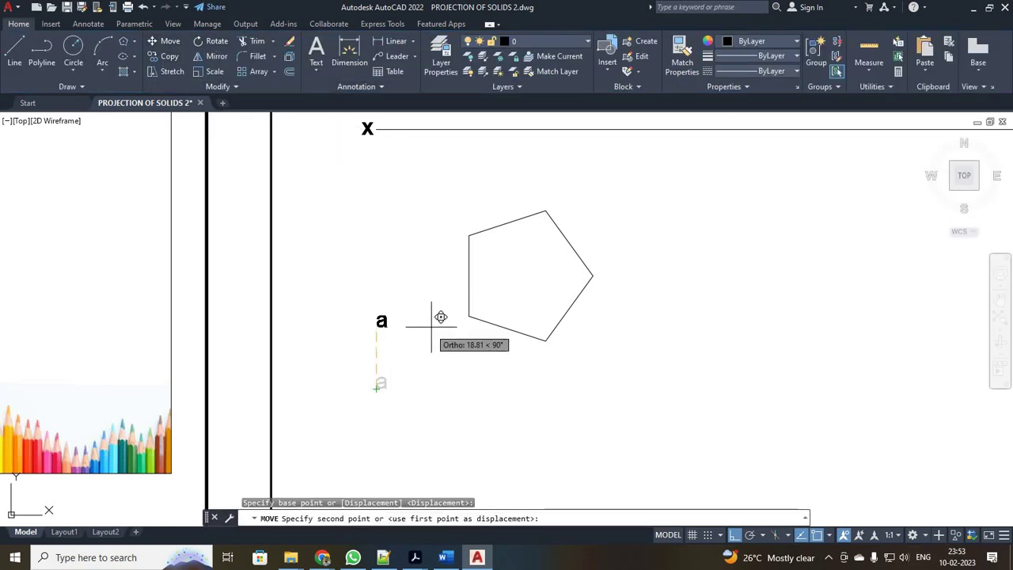
key("F8")
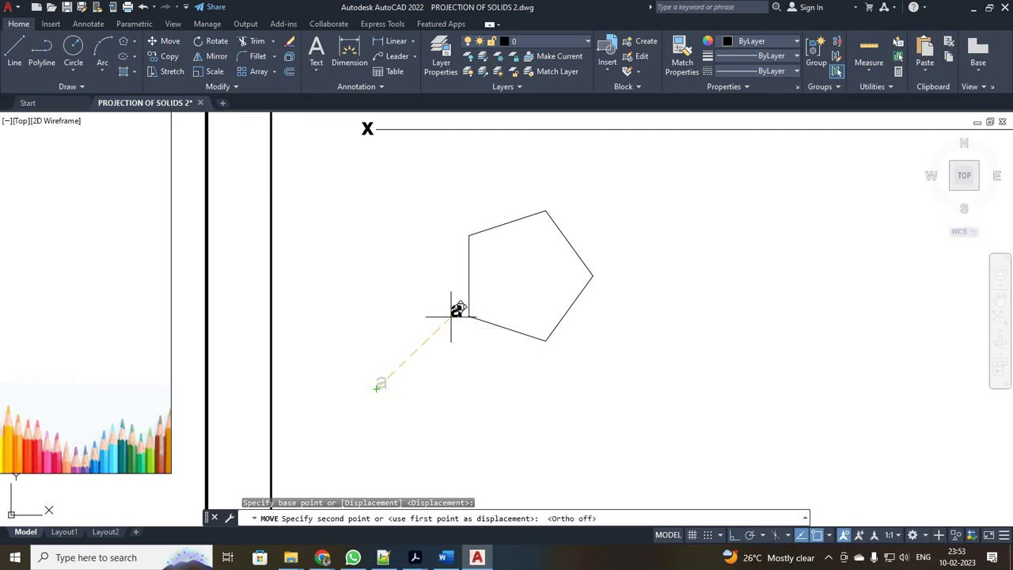
left_click(452, 316)
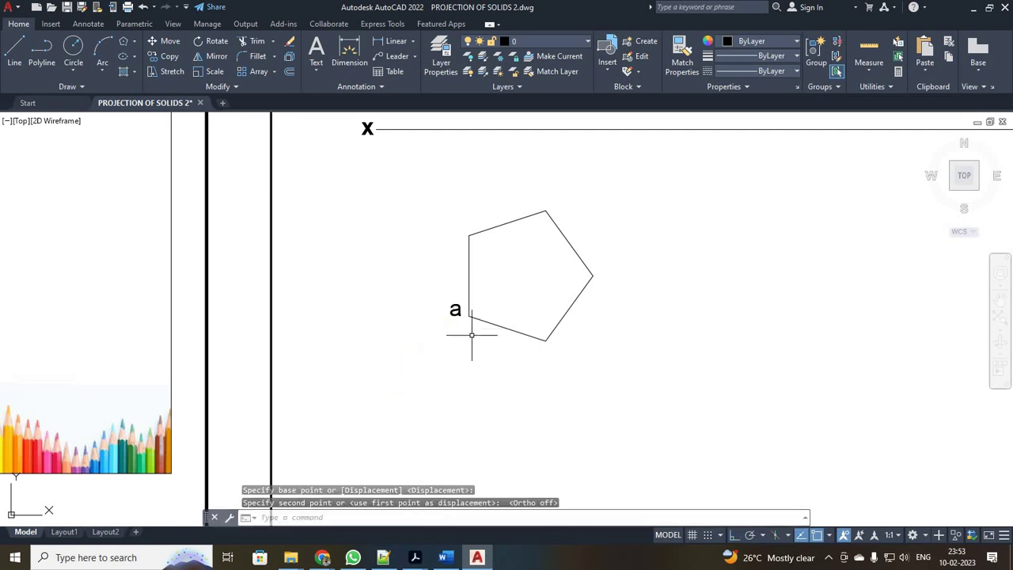
Copy the 'a' label to the bottom, right, top and upper-left corners and the centre.
left_click(163, 57)
left_click(454, 310)
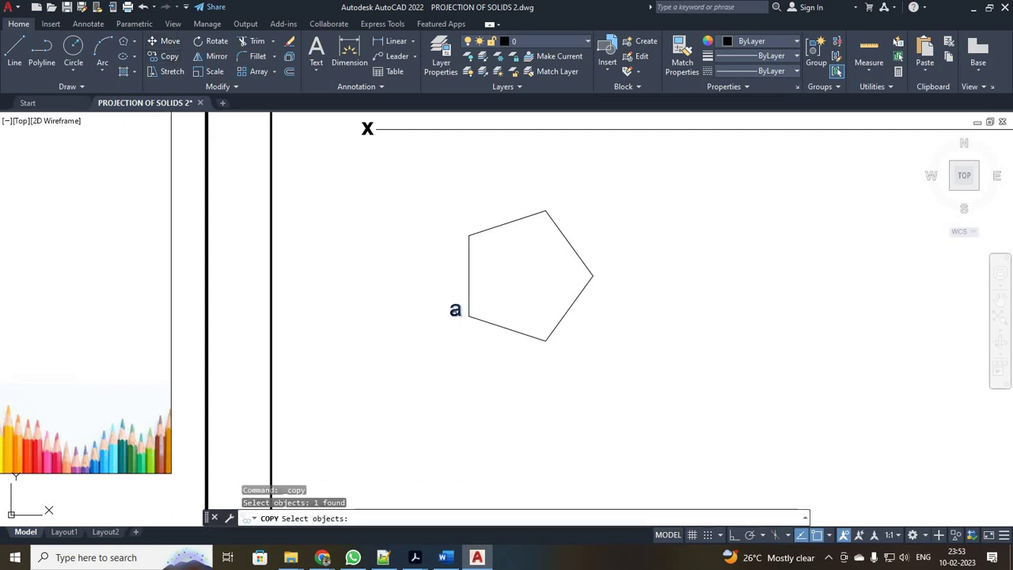
key("Return")
left_click(450, 315)
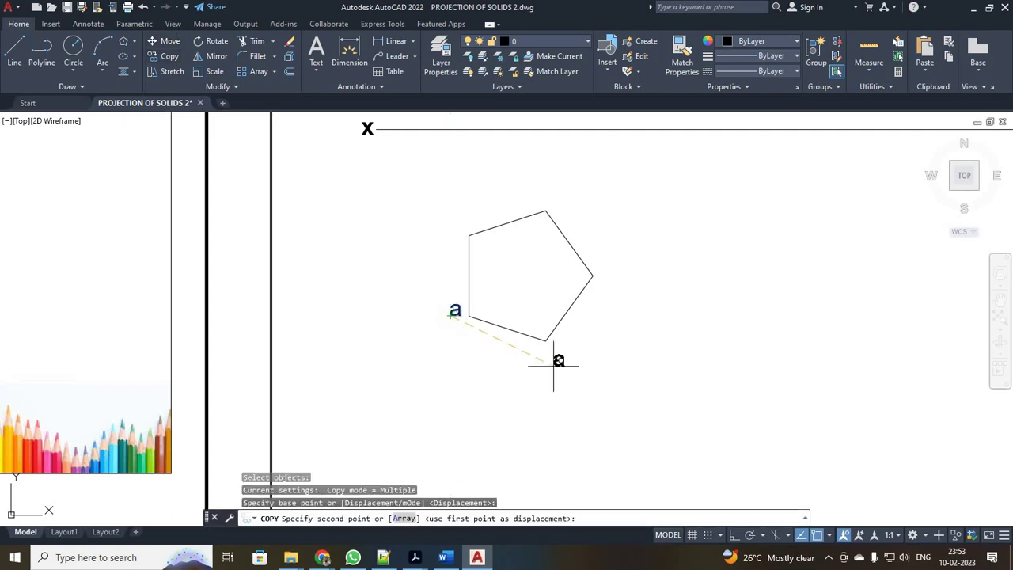
left_click(557, 352)
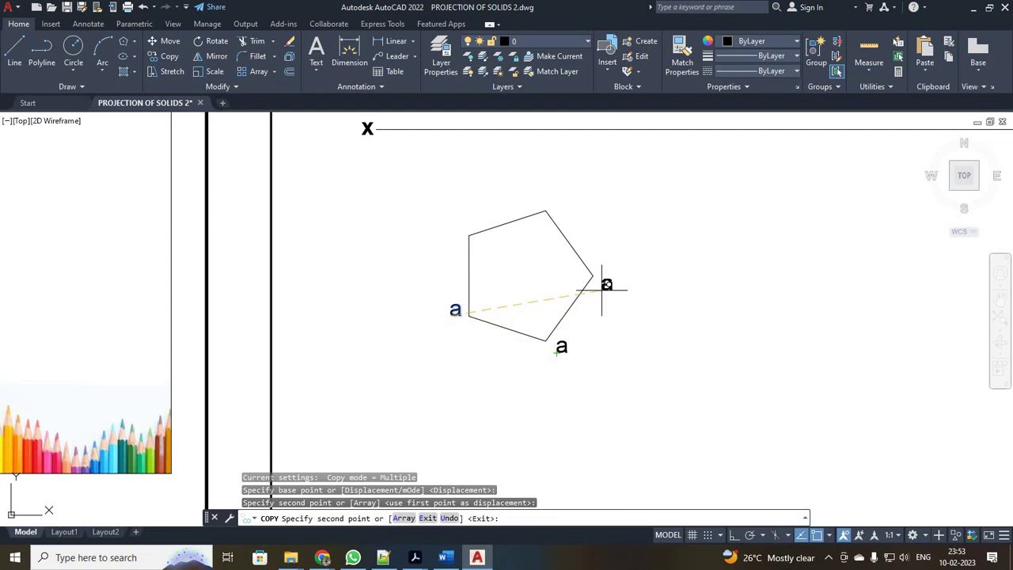
left_click(601, 286)
left_click(546, 212)
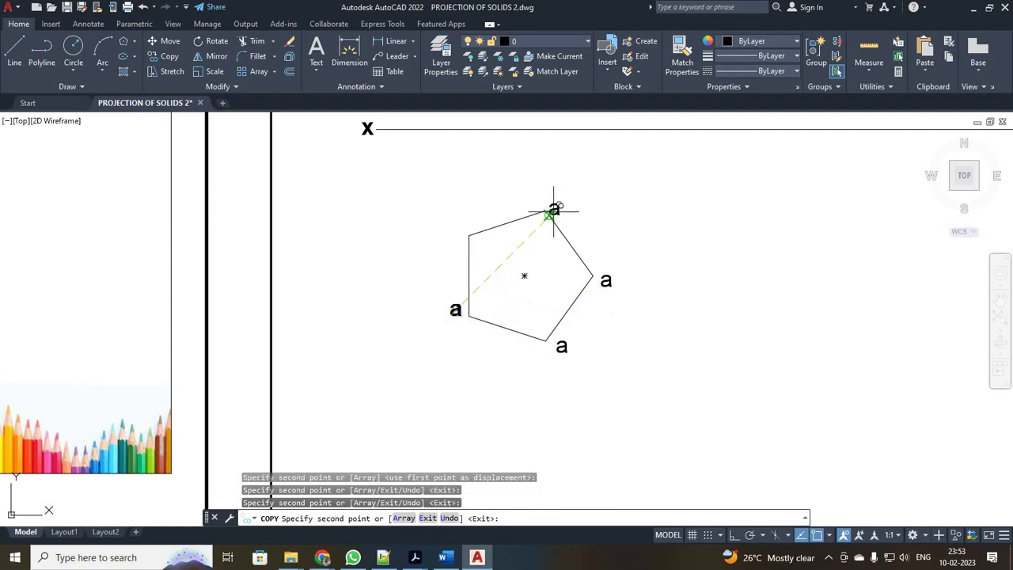
key("ctrl+z")
left_click(561, 204)
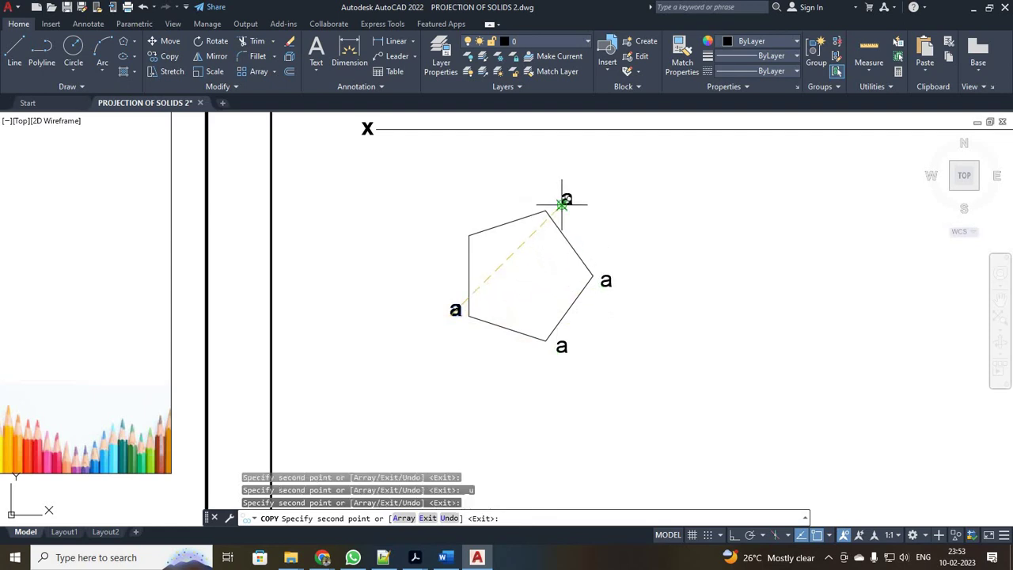
left_click(450, 234)
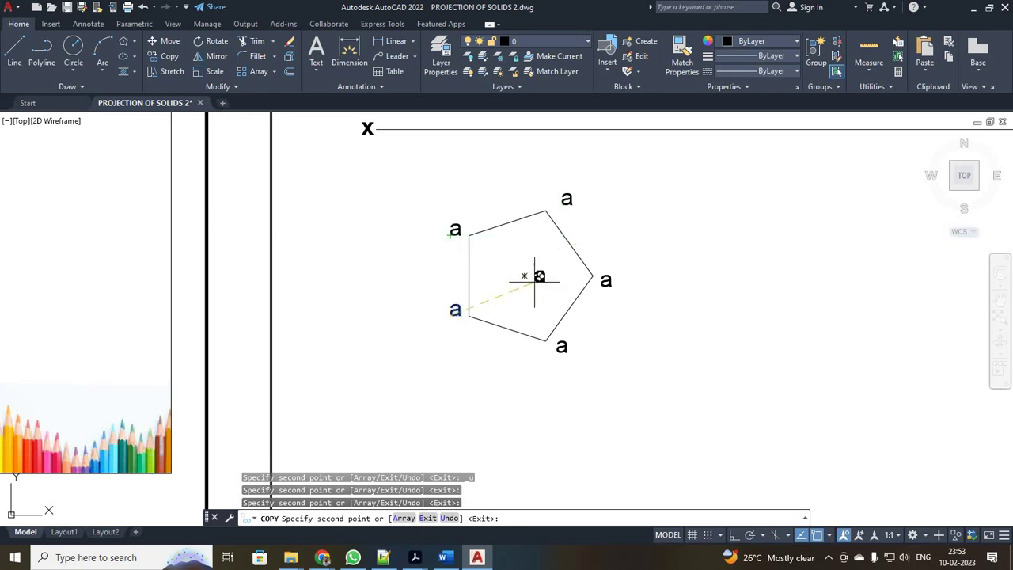
key("Escape")
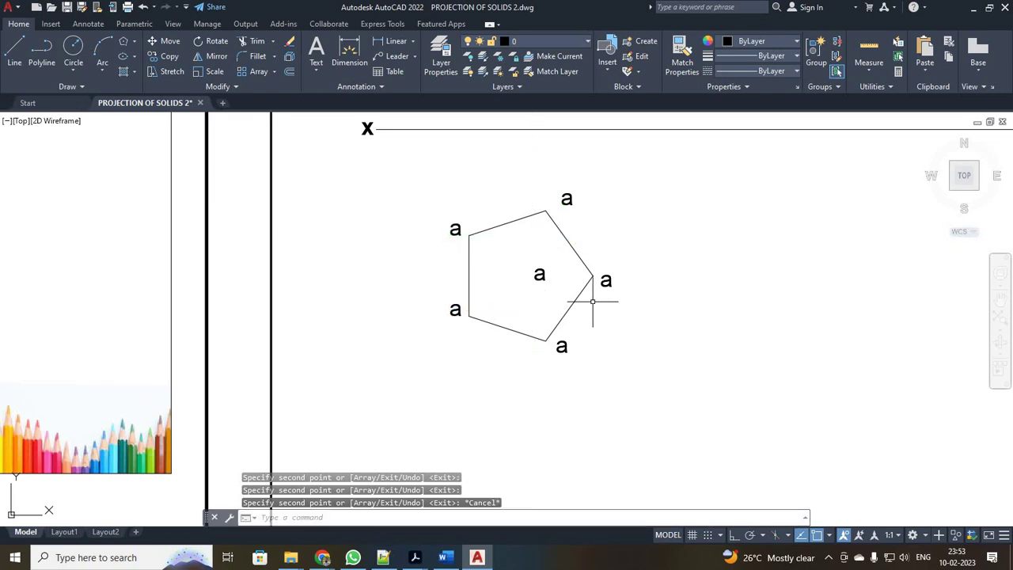
scroll(592, 291, "up", 2)
scroll(497, 309, "down", 2)
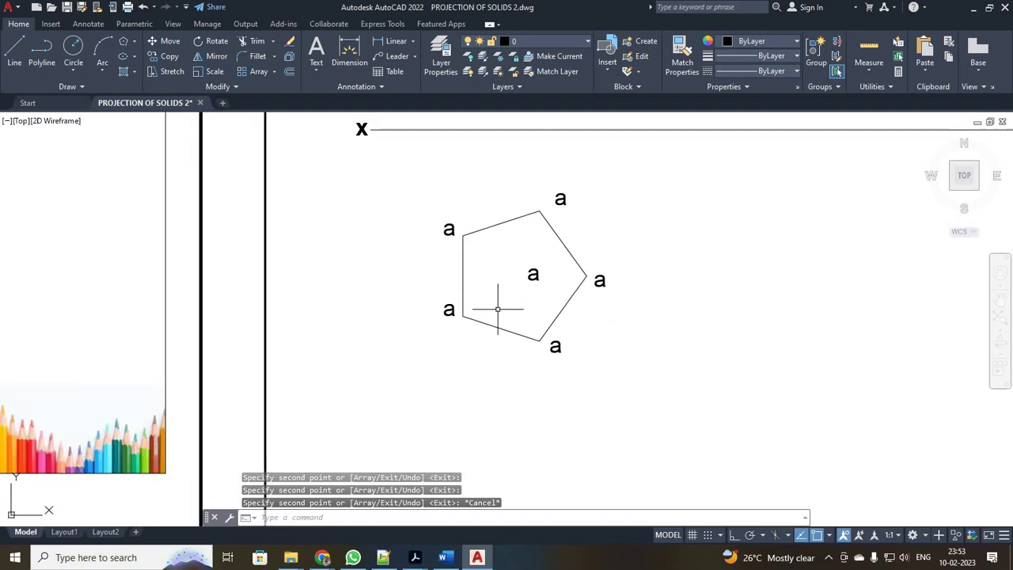
Relabel the bottom, right and top corner labels as b, c and d.
double_click(555, 347)
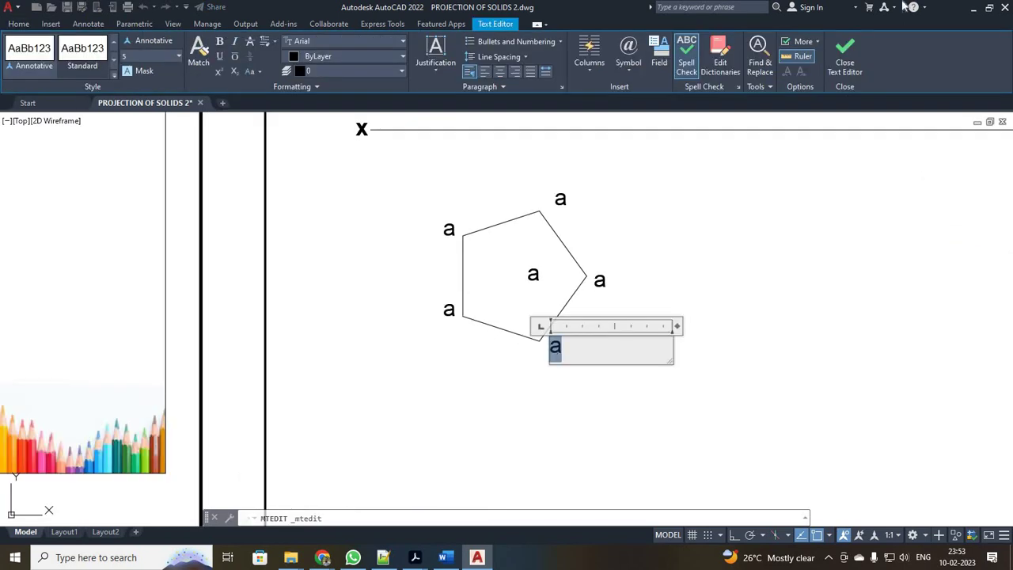
type("b")
left_click(844, 56)
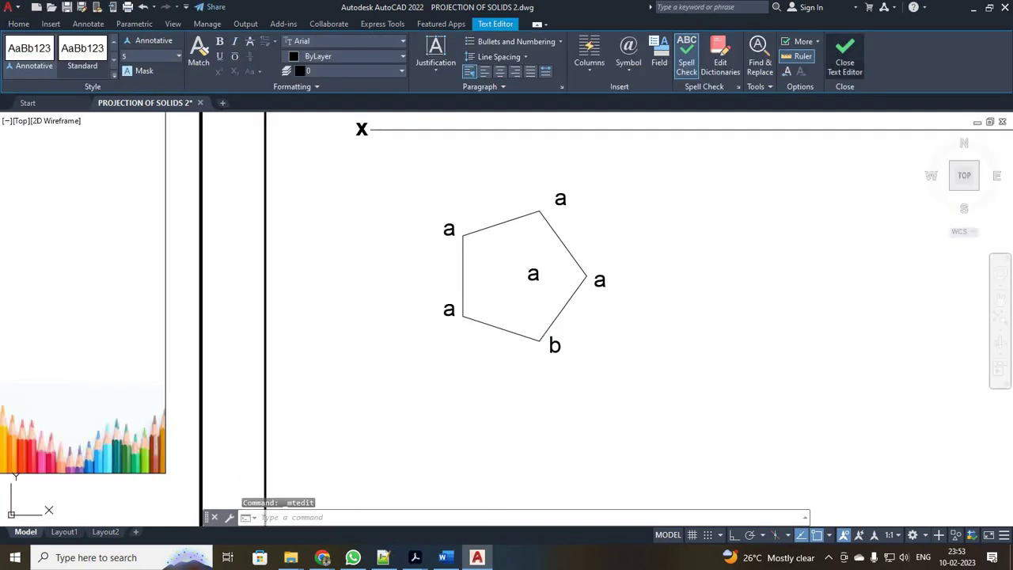
double_click(597, 277)
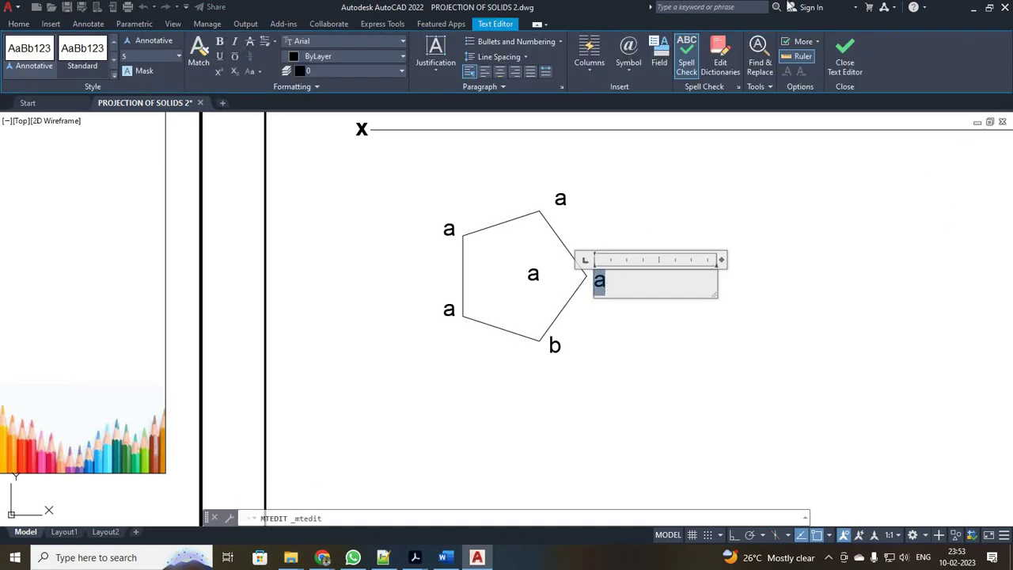
type("c")
left_click(575, 178)
left_click(565, 192)
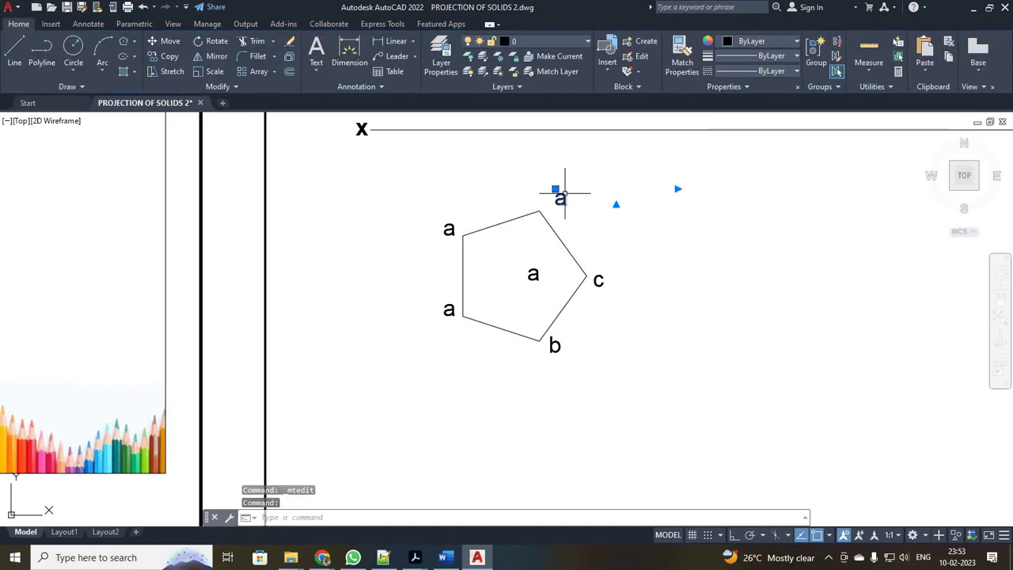
double_click(560, 197)
type("d")
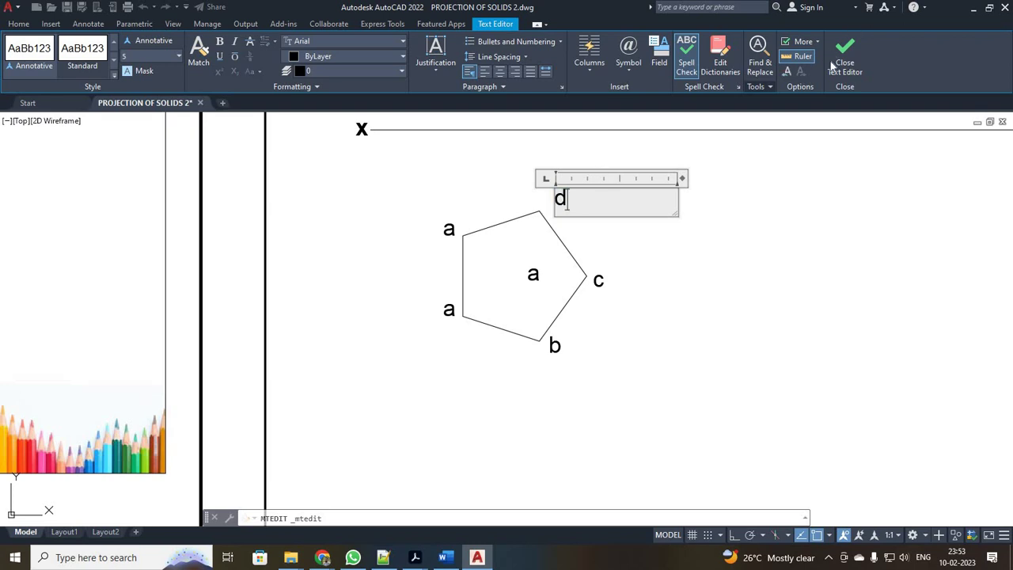
left_click(502, 265)
Relabel the upper-left corner as e and the centre label as o.
double_click(451, 231)
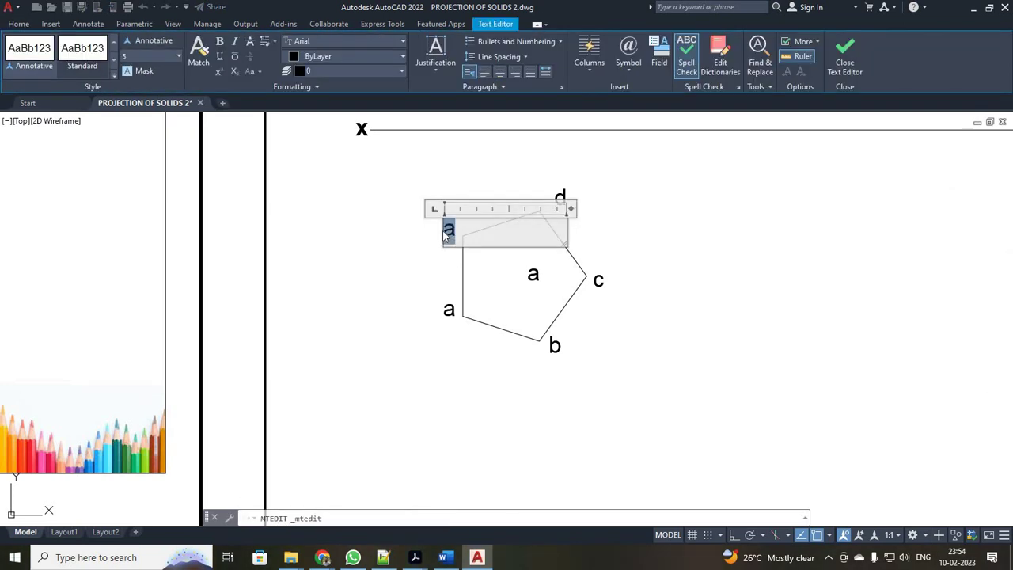
type("e")
left_click(518, 281)
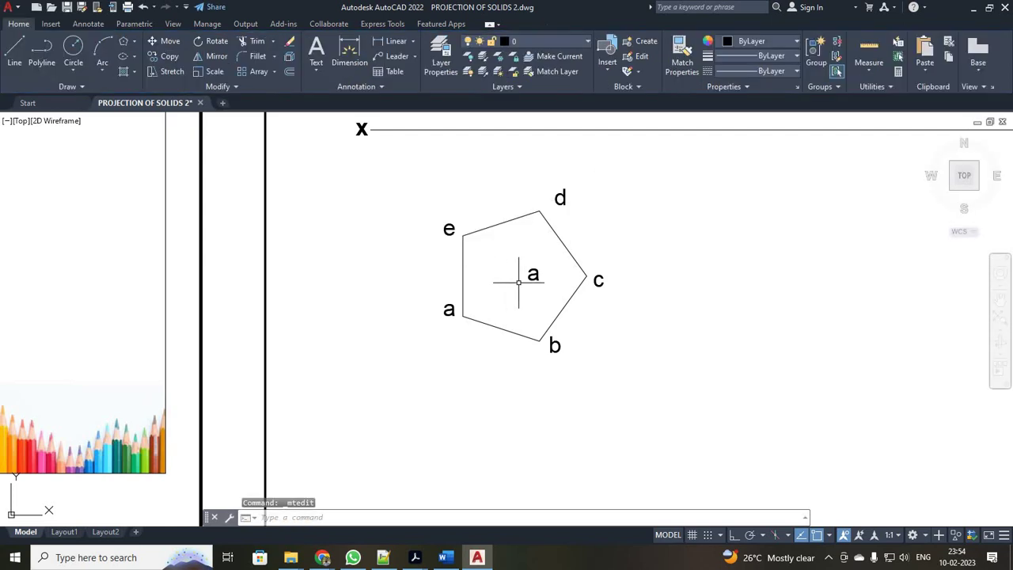
double_click(598, 280)
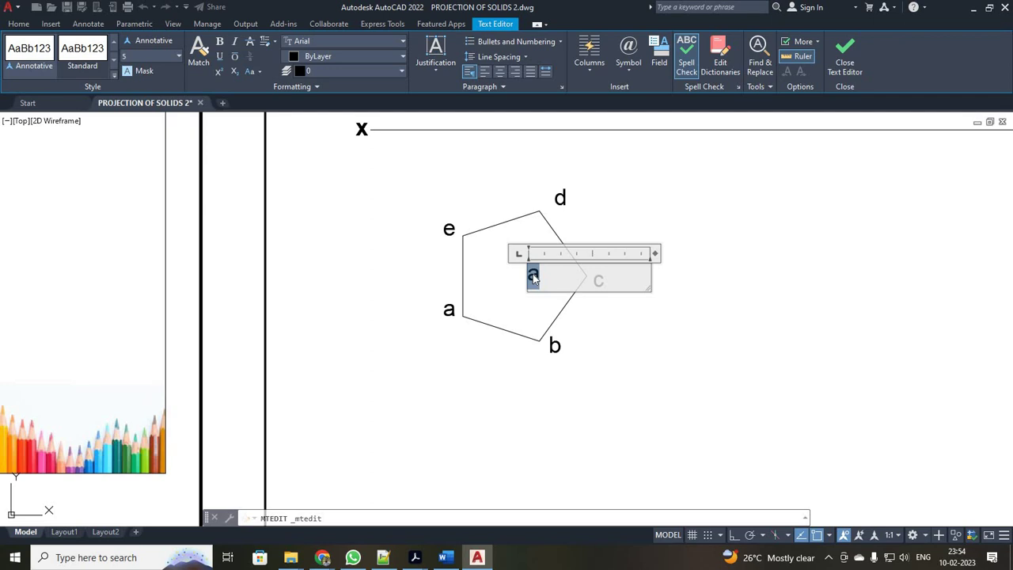
type("o")
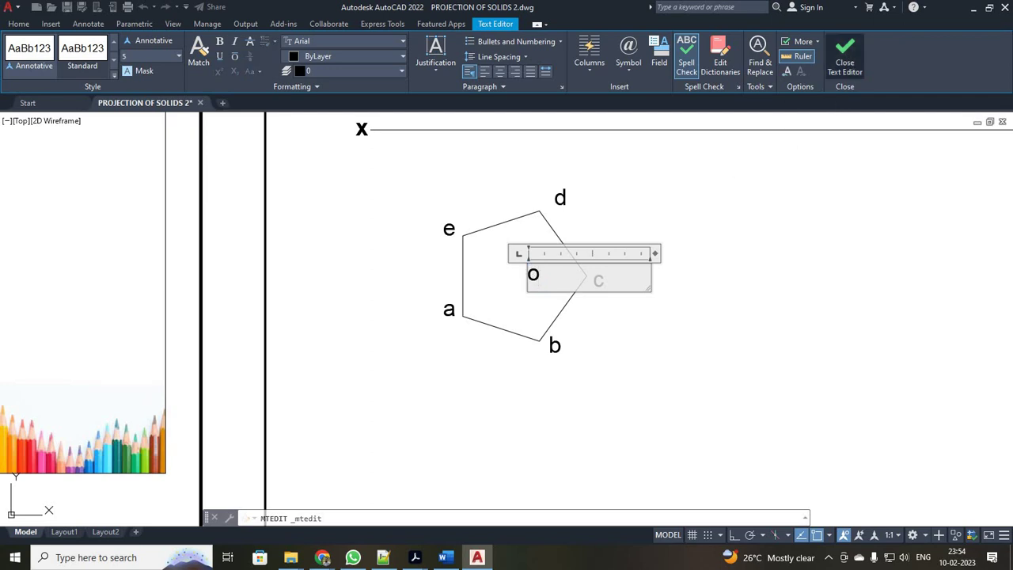
left_click(845, 55)
scroll(768, 132, "down", 3)
scroll(625, 255, "up", 2)
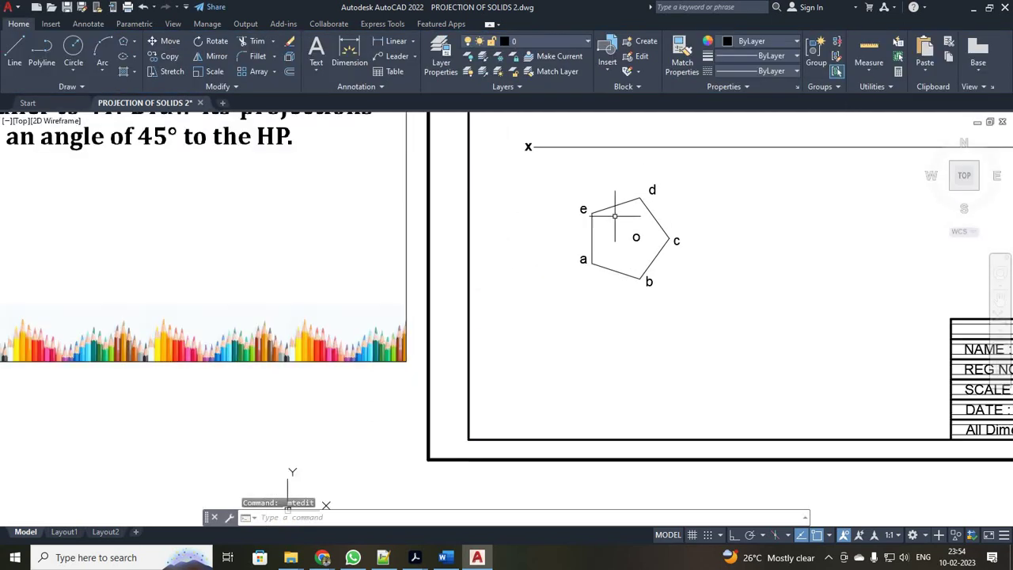
left_click(617, 205)
left_click(760, 55)
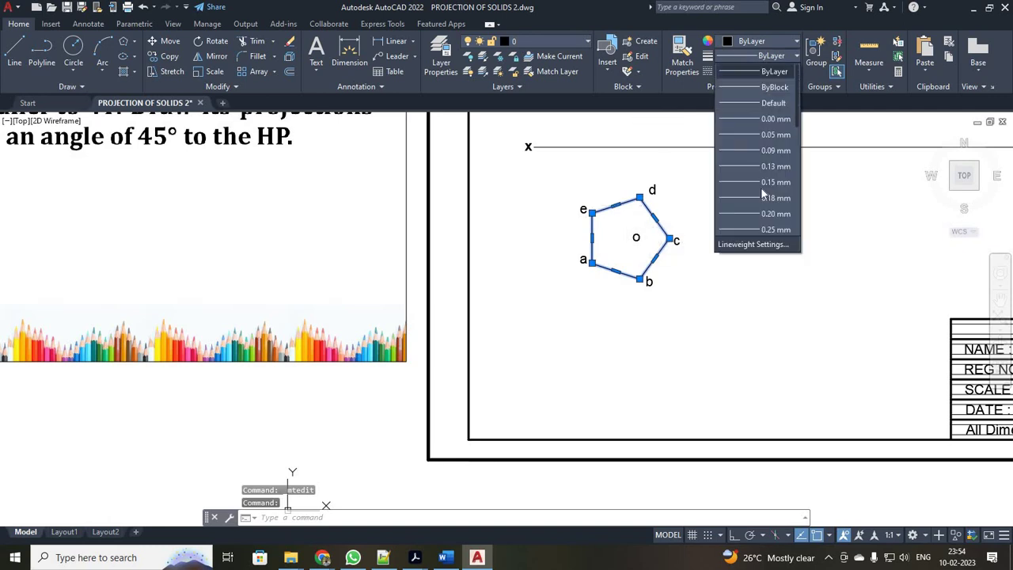
scroll(763, 207, "down", 2)
left_click(763, 210)
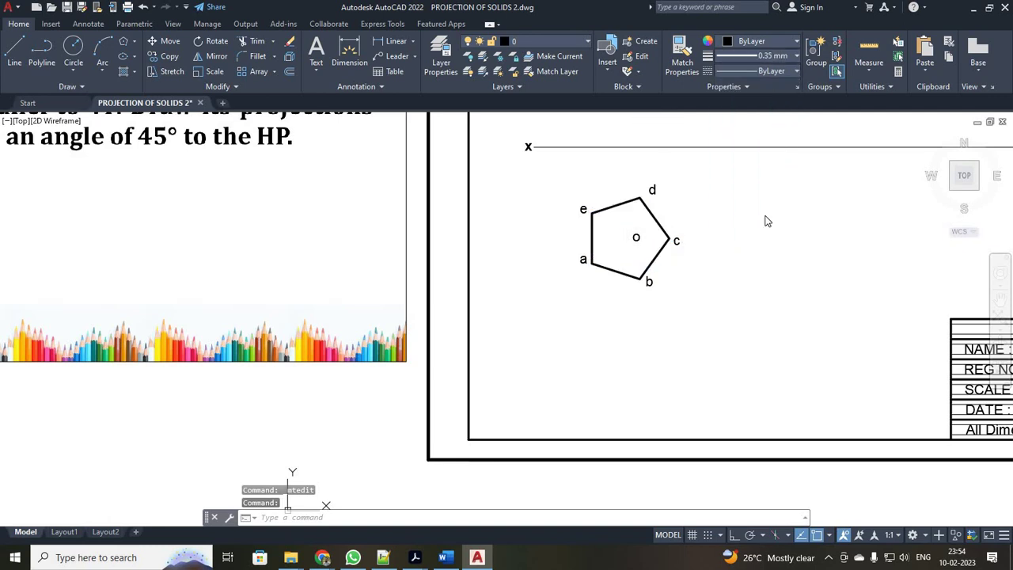
scroll(765, 216, "up", 2)
scroll(765, 215, "down", 2)
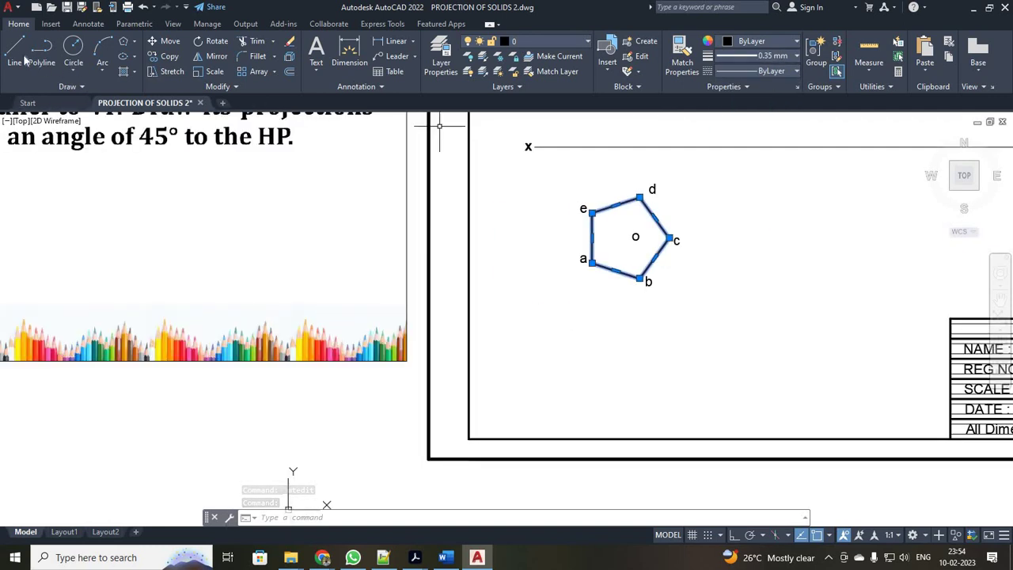
left_click(761, 56)
left_click(764, 72)
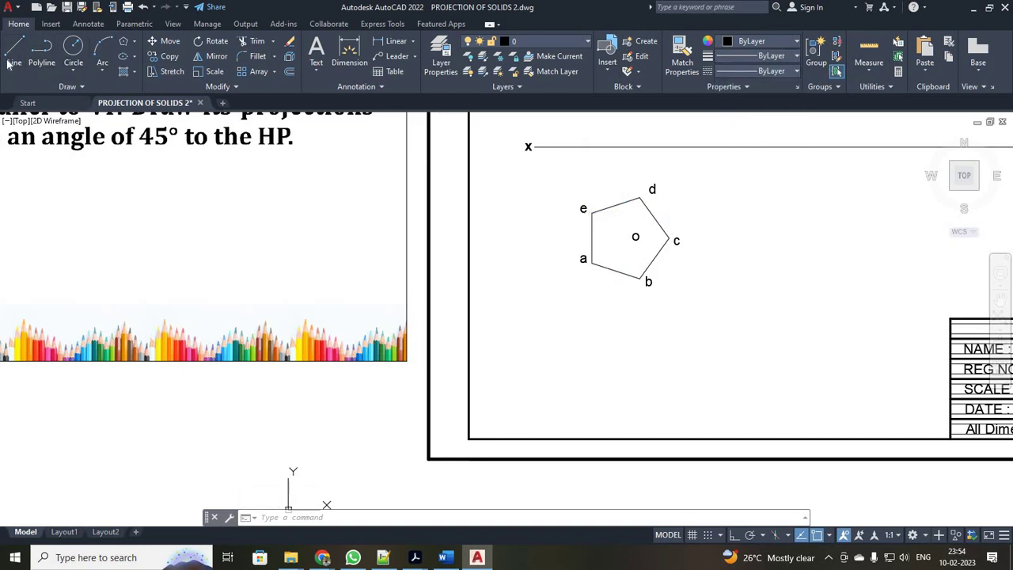
Draw vertical projectors from corner e and centre o up to the XY line.
left_click(14, 52)
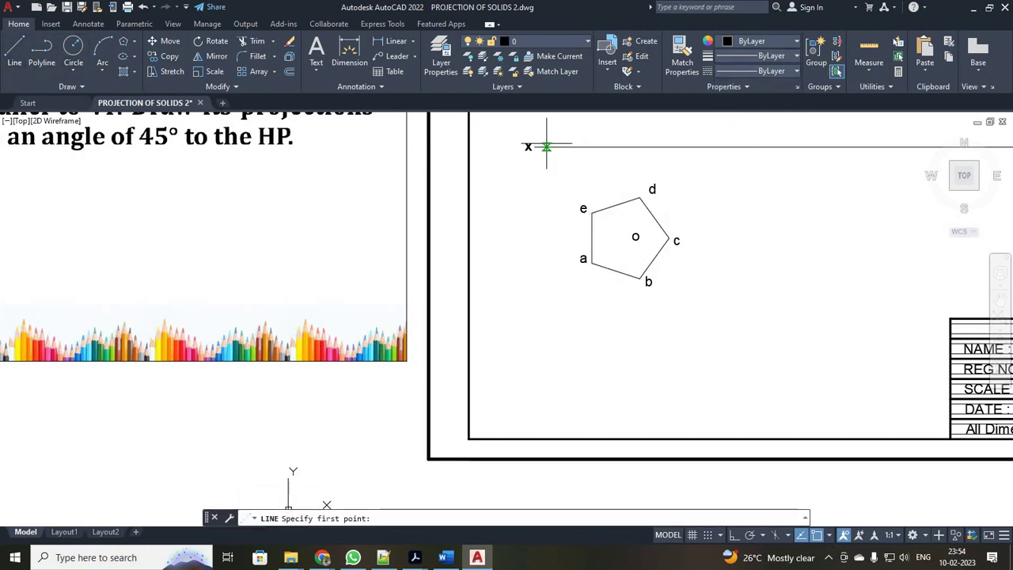
left_click(592, 211)
left_click(592, 147)
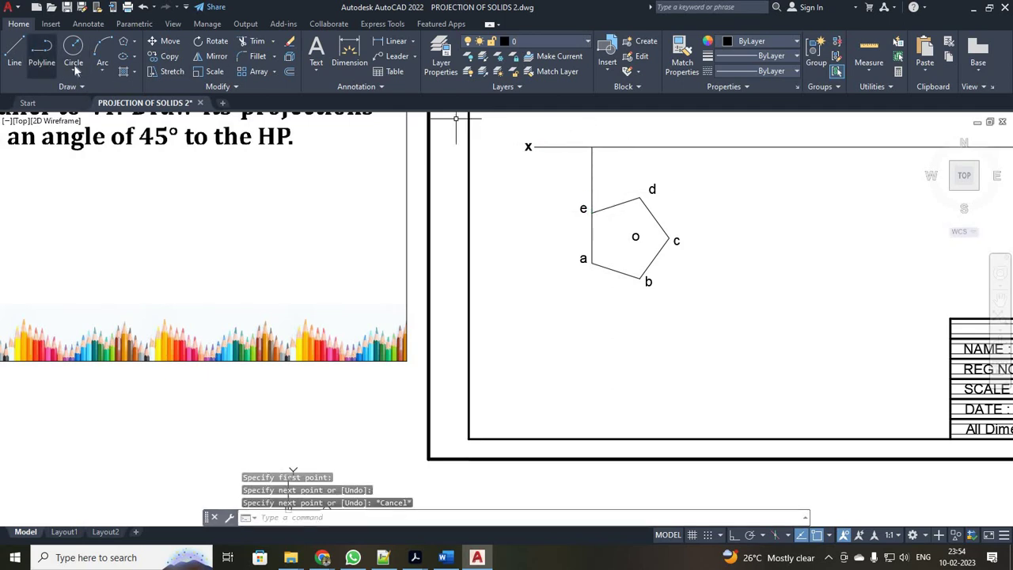
left_click(14, 51)
left_click(626, 236)
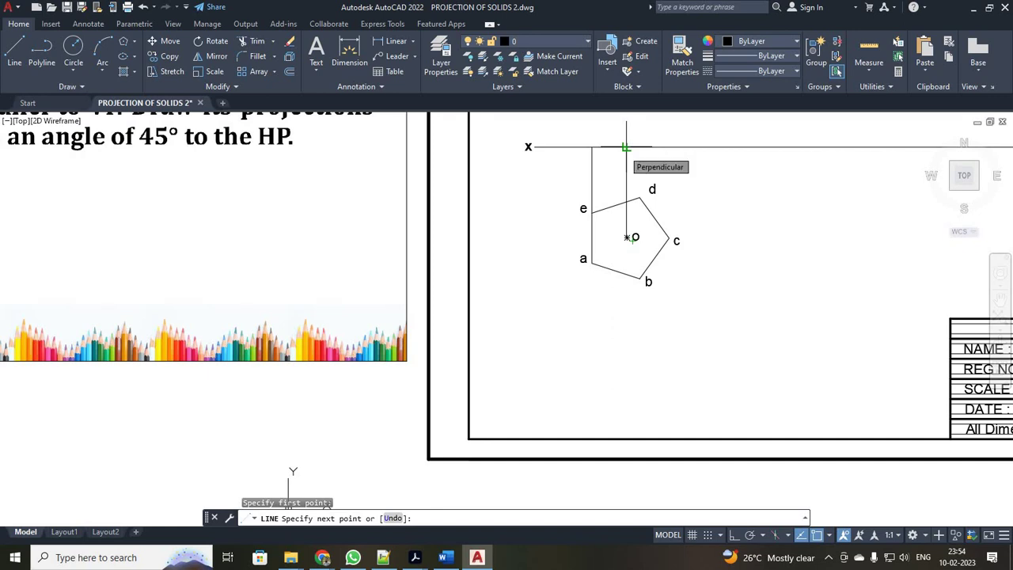
key("F8")
left_click(625, 146)
key("Return")
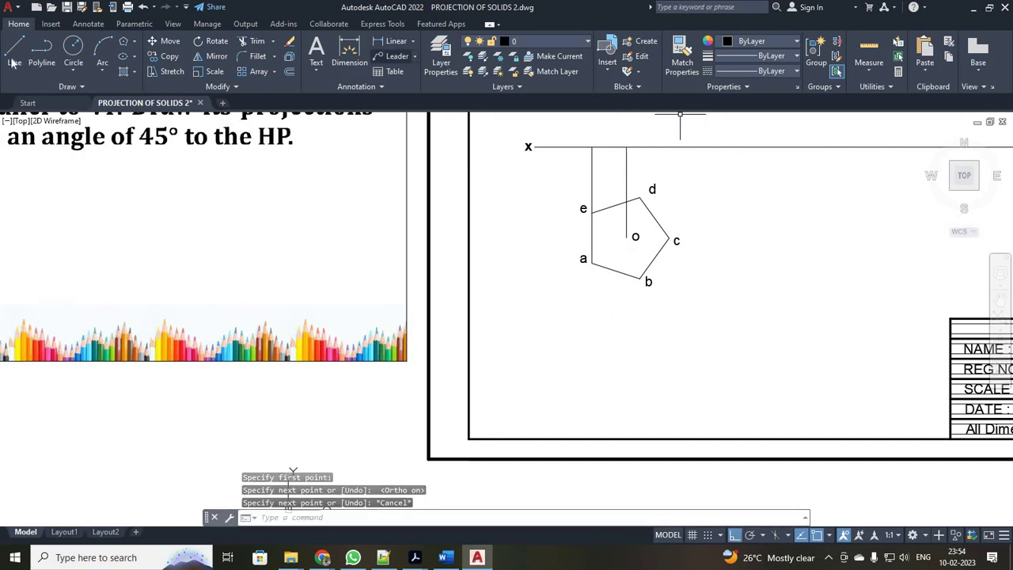
Draw vertical projectors from corners b and c up to the XY line, then zoom all.
key("Return")
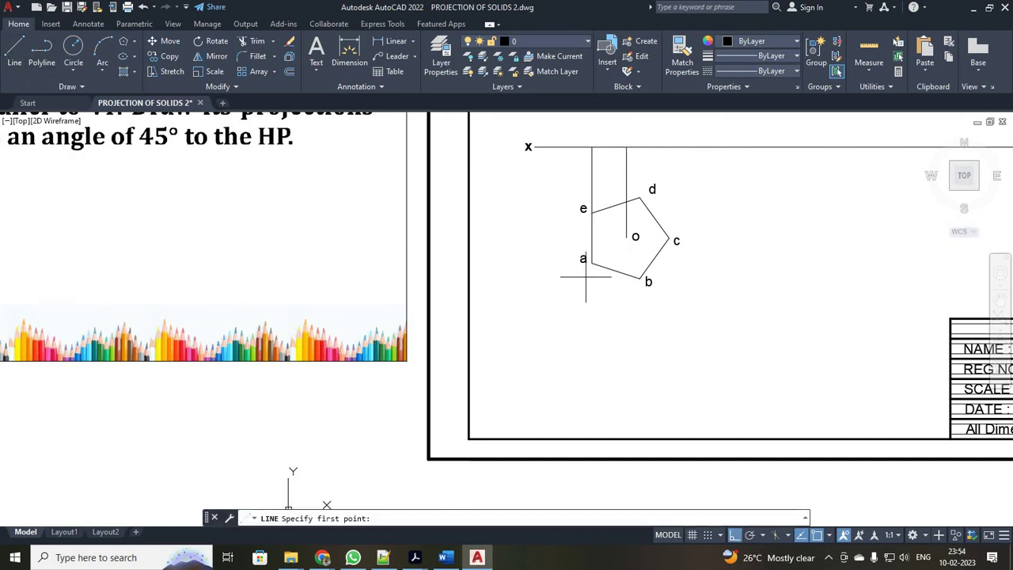
left_click(639, 277)
left_click(639, 147)
key("Escape")
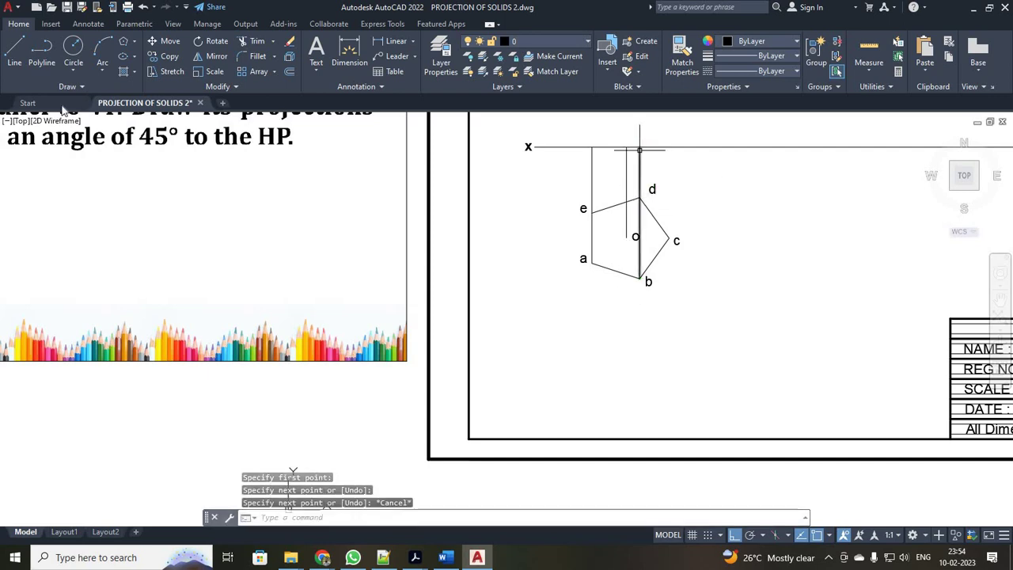
left_click(14, 51)
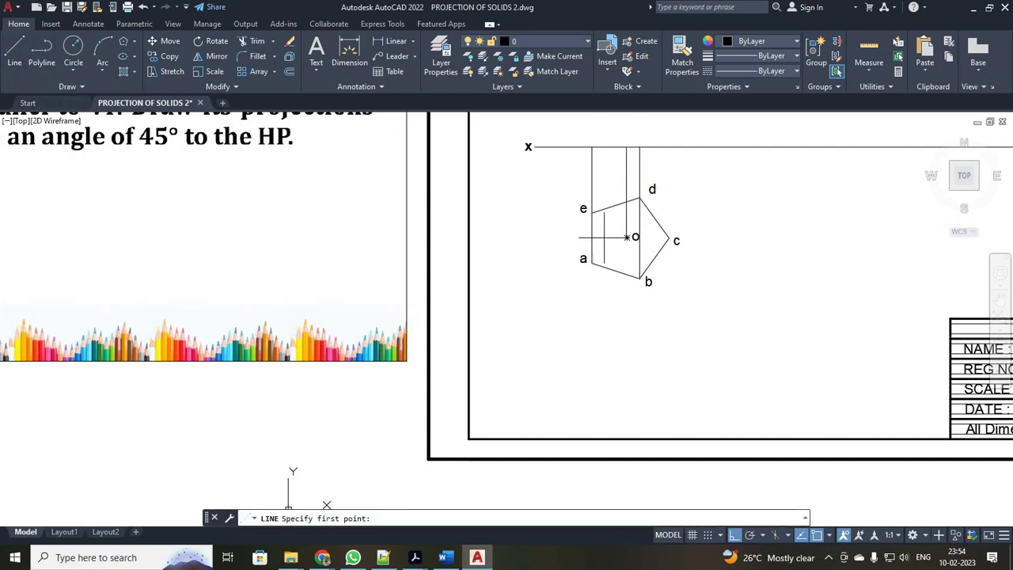
left_click(669, 240)
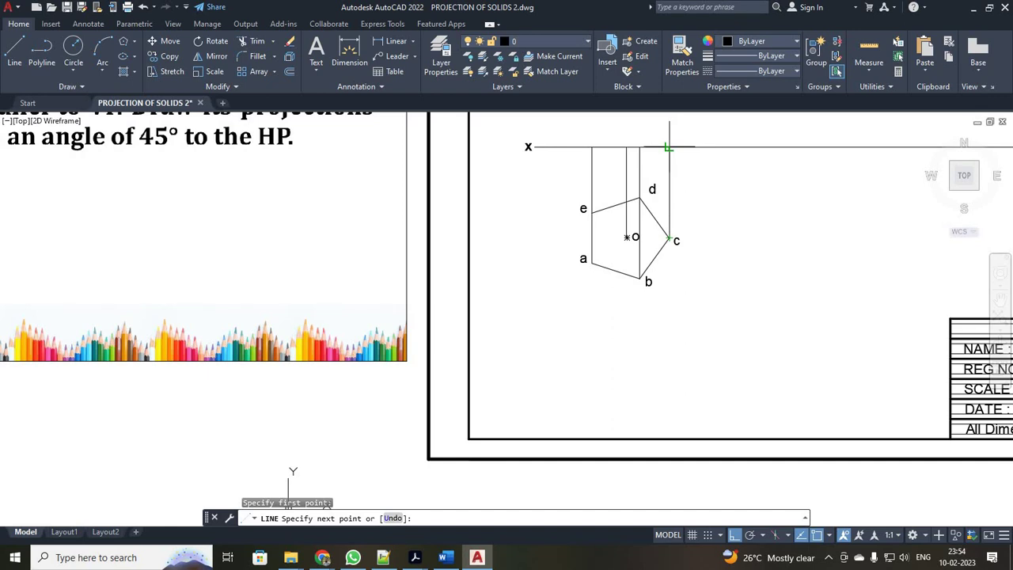
left_click(670, 147)
key("Escape")
scroll(714, 220, "down", 4)
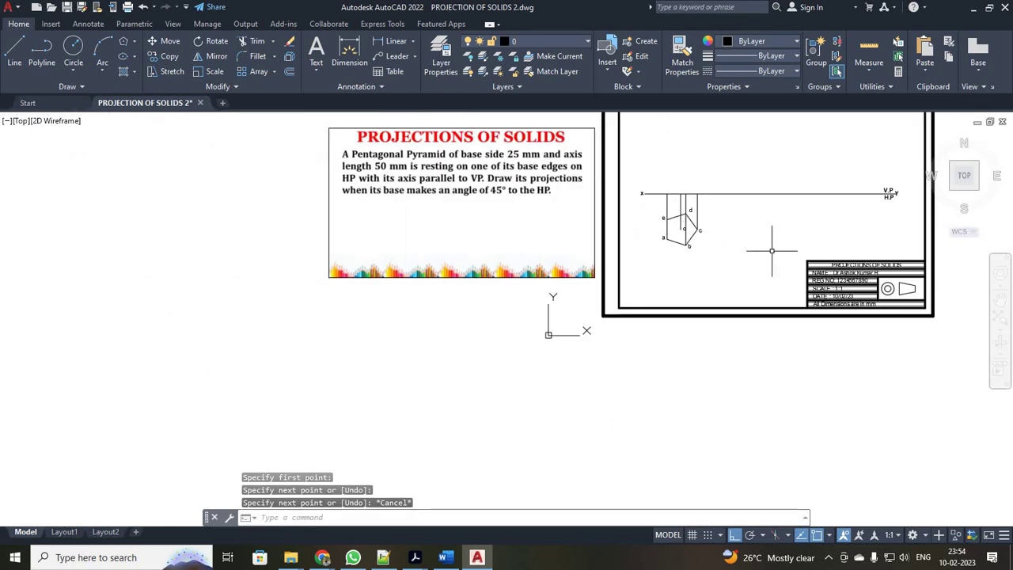
type("z")
key("Return")
type("a")
key("Return")
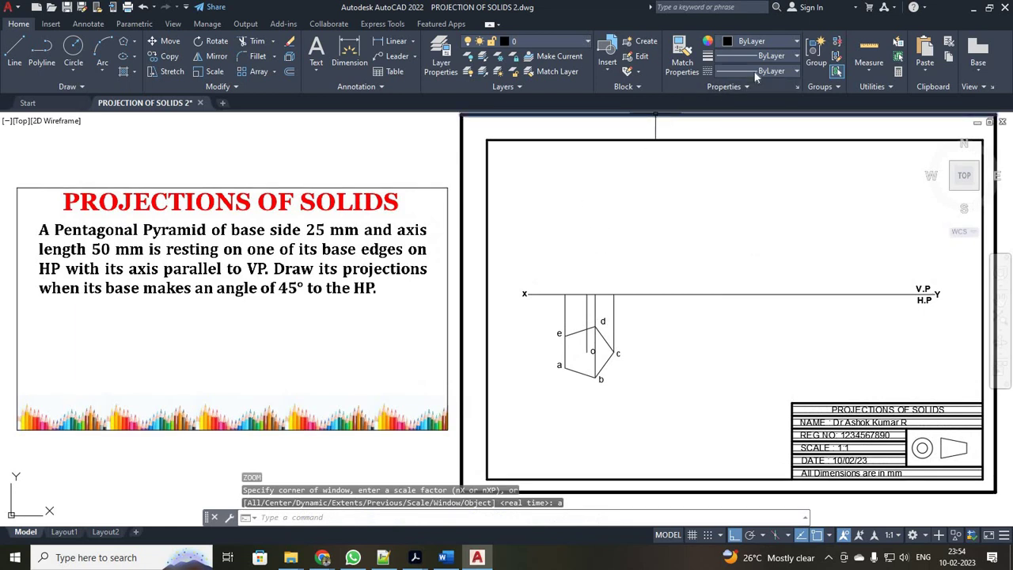
Draw a 50 mm CENTER2 axis up from o's projector, then reset linetype to ByLayer.
left_click(757, 71)
left_click(776, 118)
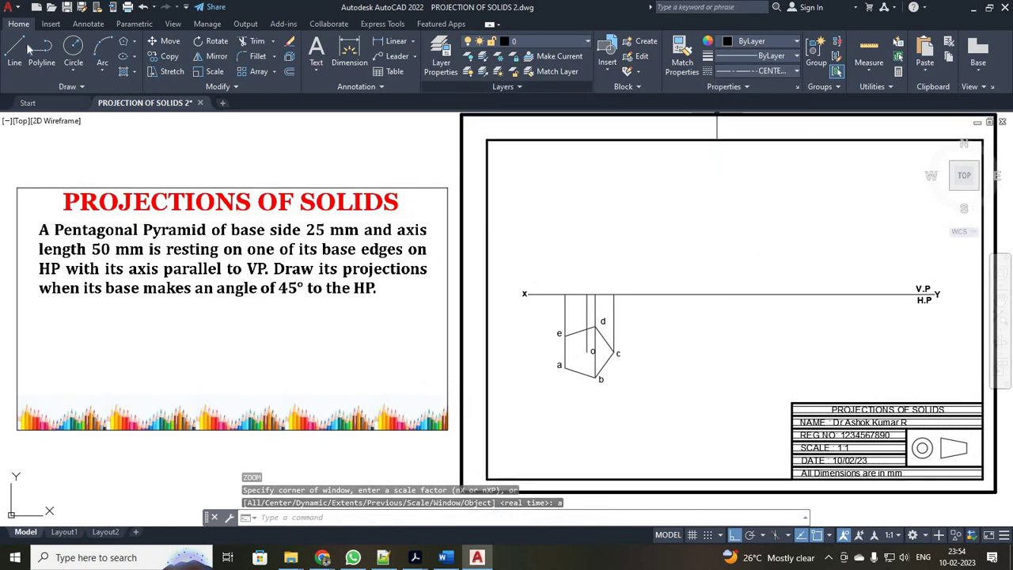
left_click(14, 52)
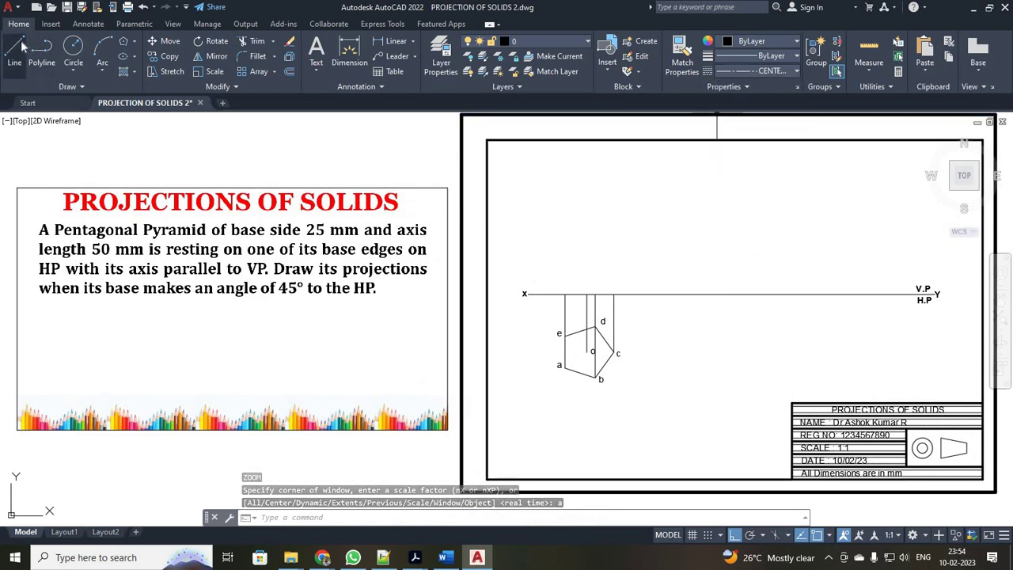
left_click(587, 293)
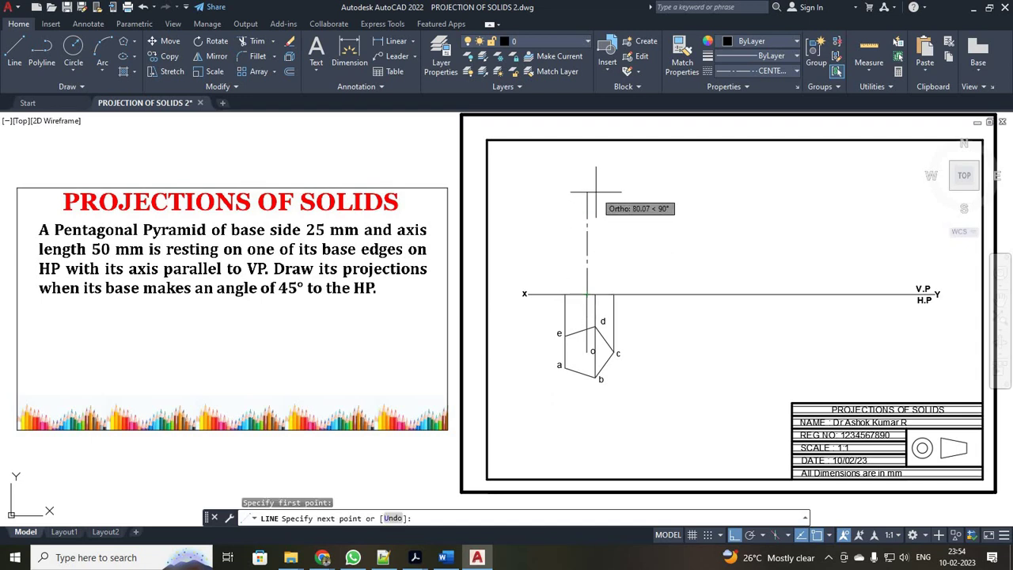
type("50")
key("Return")
key("Escape")
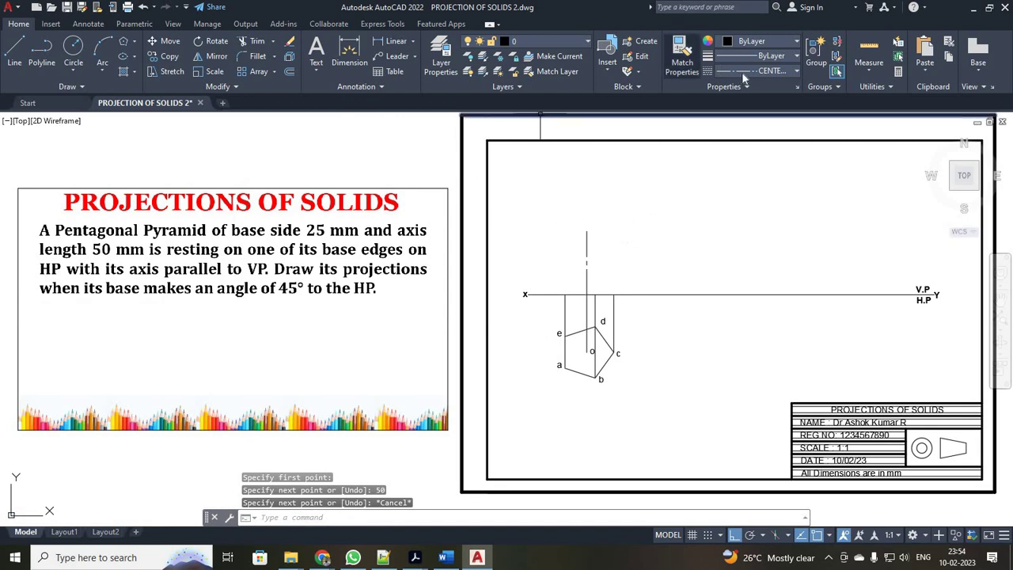
left_click(768, 70)
left_click(756, 82)
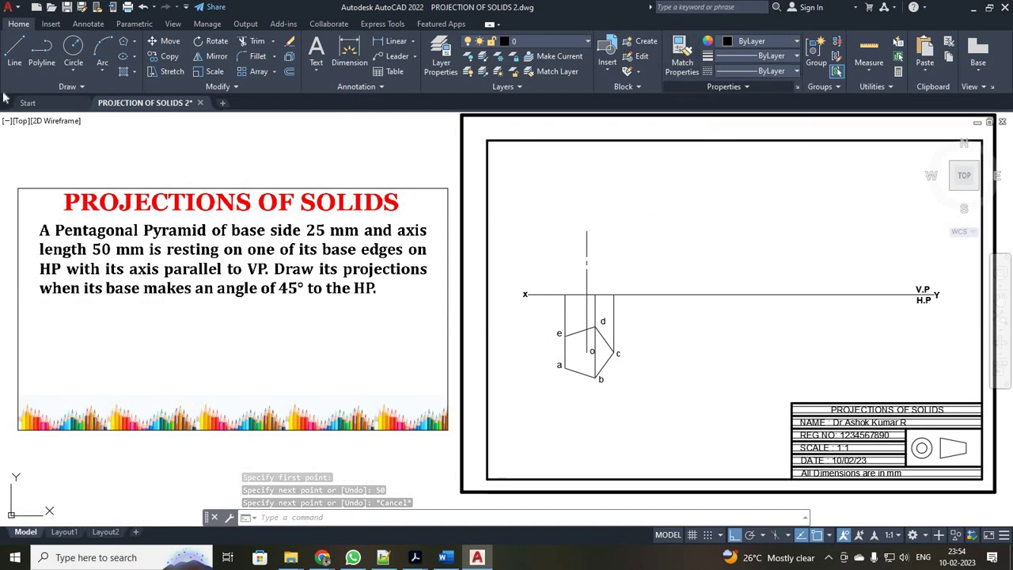
Draw the triangle joining the axis apex to the XY points above e and c.
left_click(16, 49)
scroll(592, 349, "up", 2)
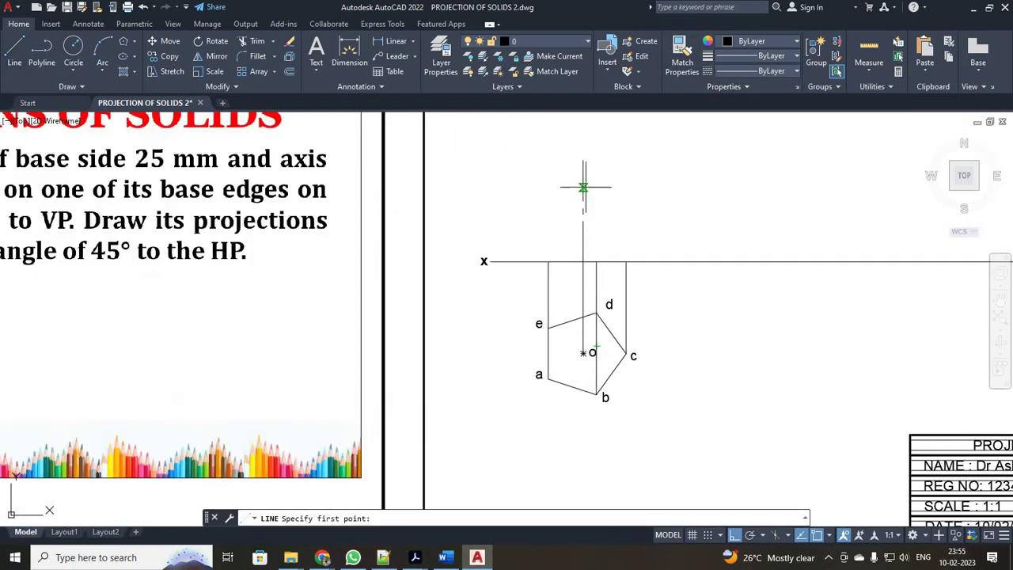
left_click(582, 160)
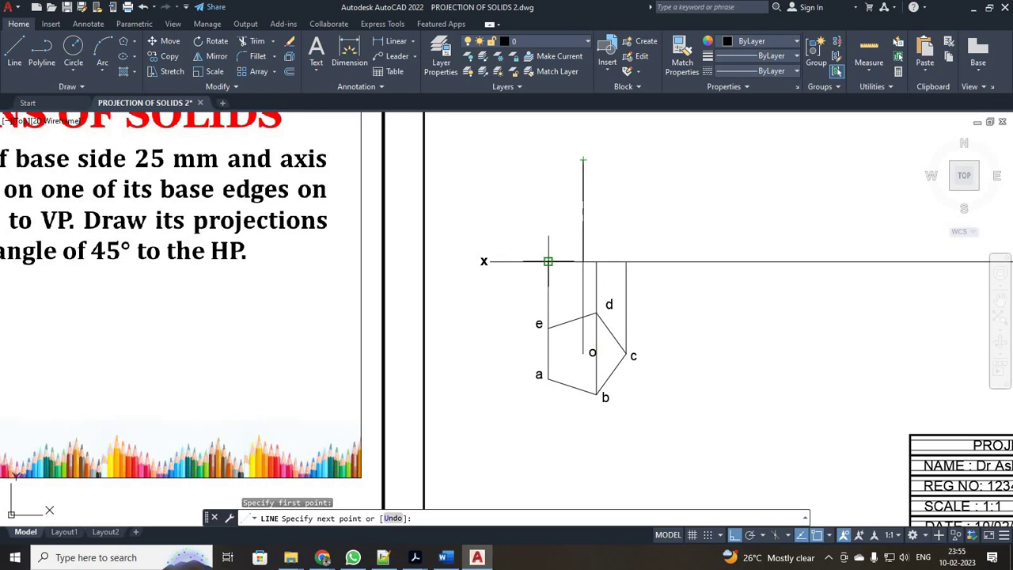
left_click(548, 261)
left_click(626, 261)
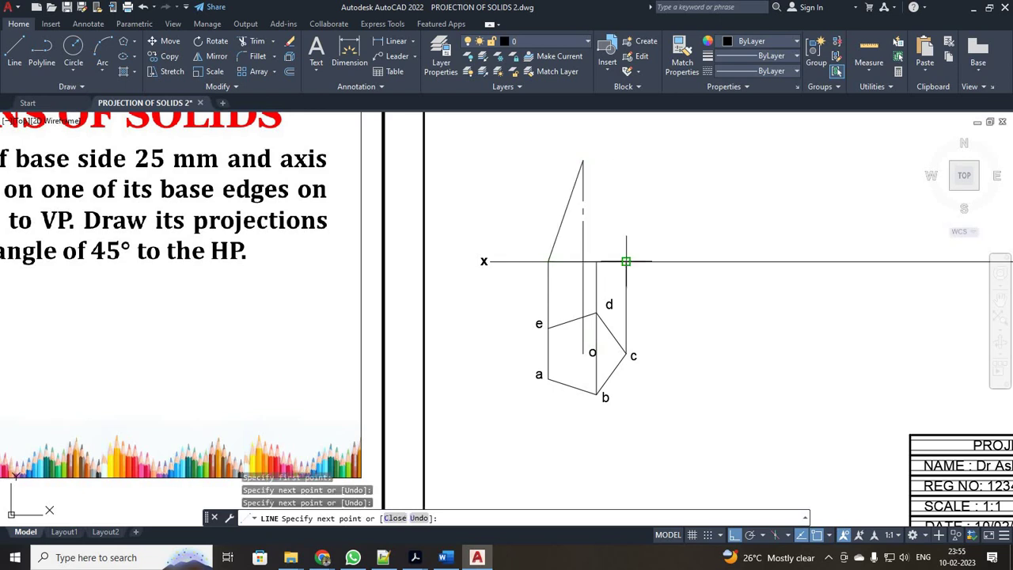
left_click(582, 166)
key("Escape")
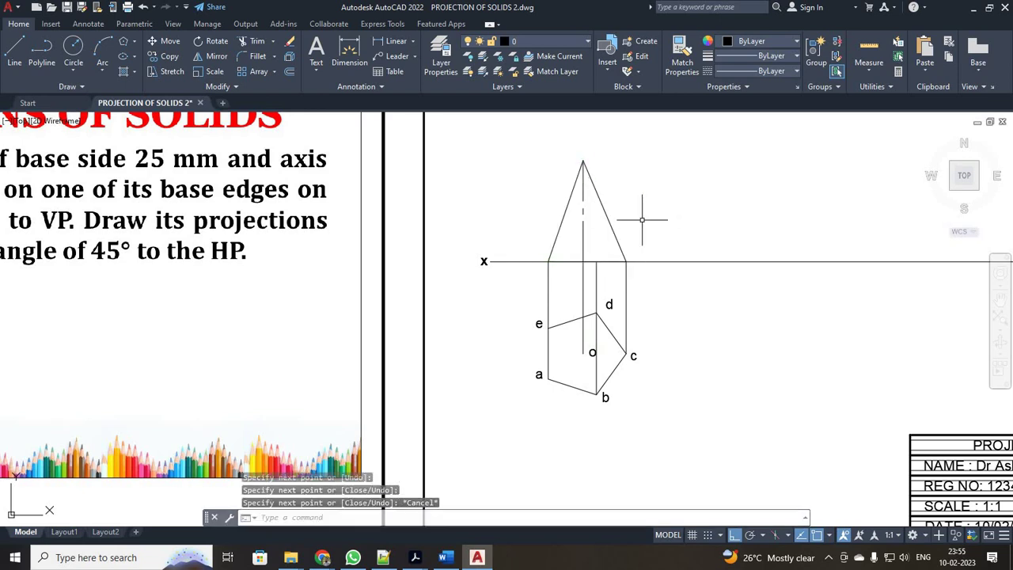
scroll(669, 242, "up", 4)
scroll(648, 256, "down", 4)
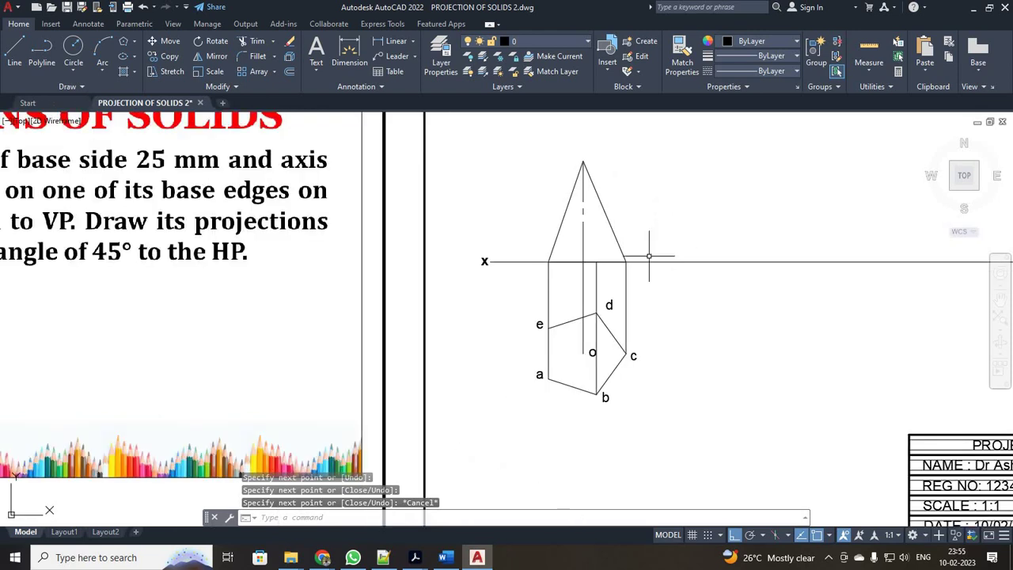
scroll(605, 268, "up", 2)
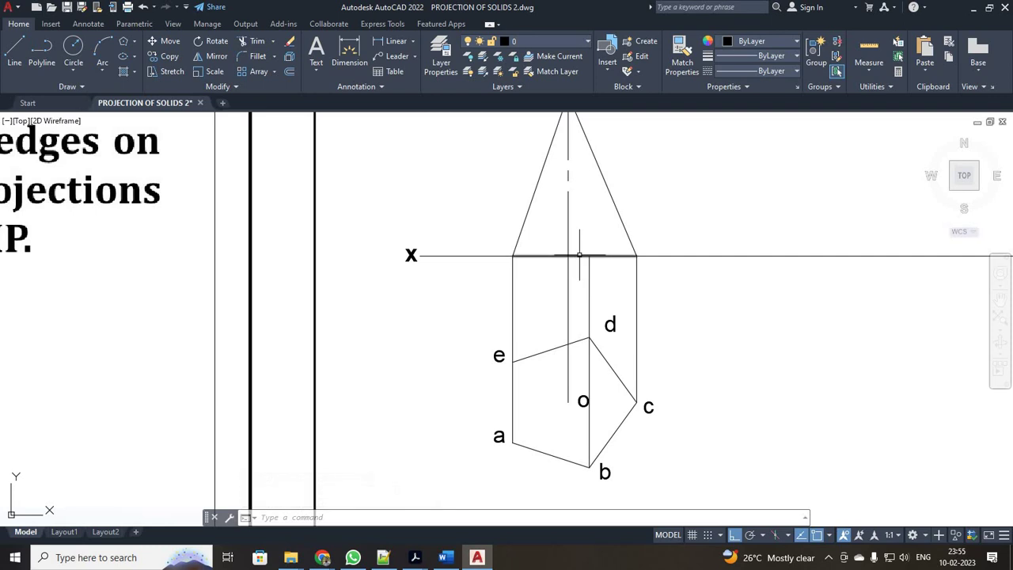
Replace the triangle's base with a line through o's projector point on the XY line.
left_click(580, 255)
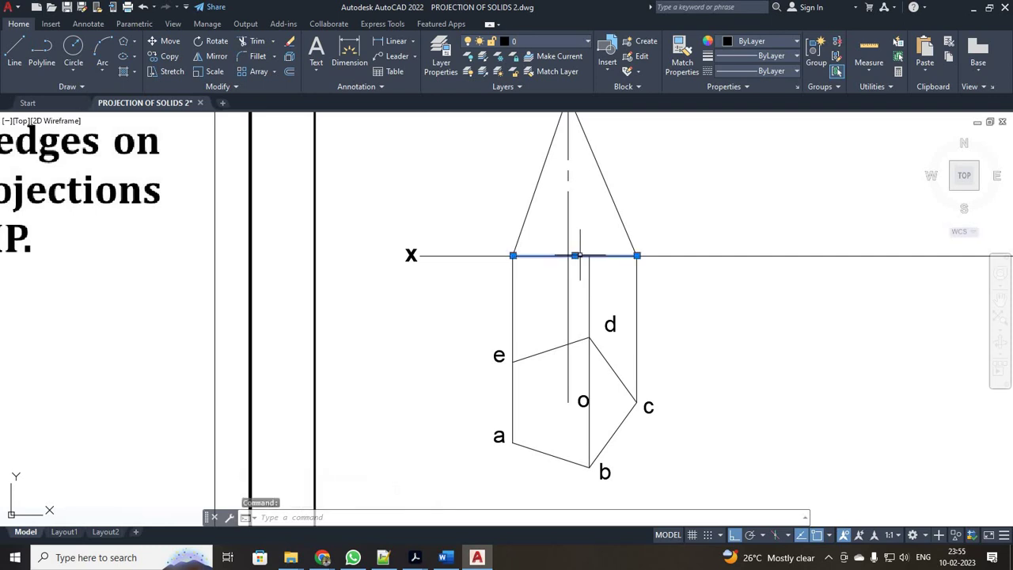
key("Delete")
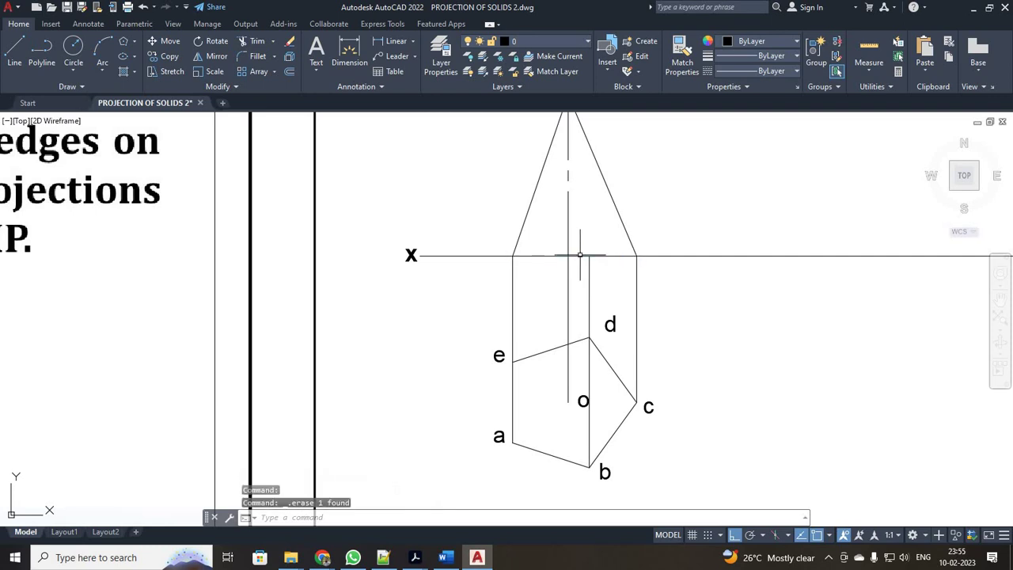
left_click(14, 49)
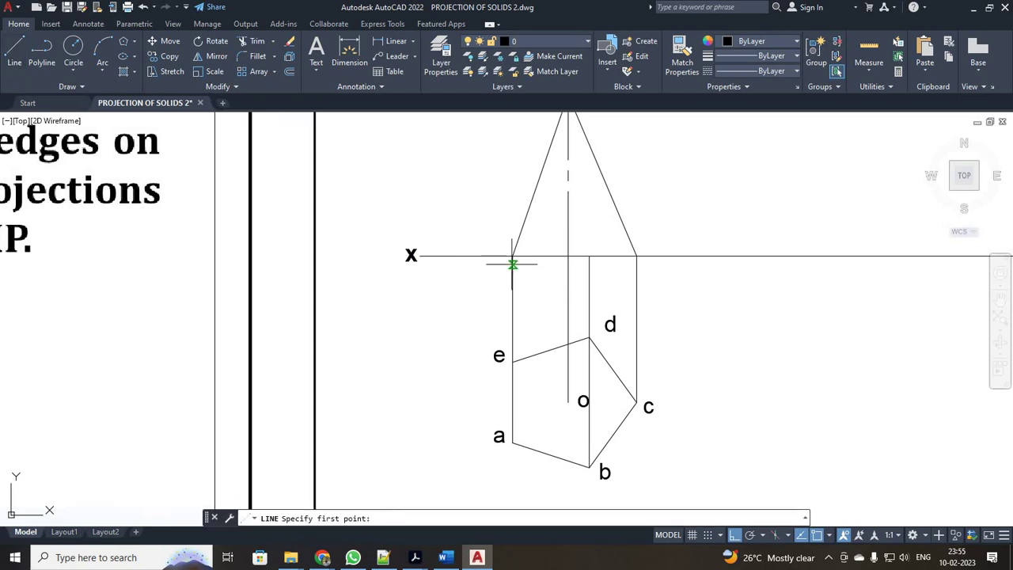
left_click(513, 255)
left_click(589, 254)
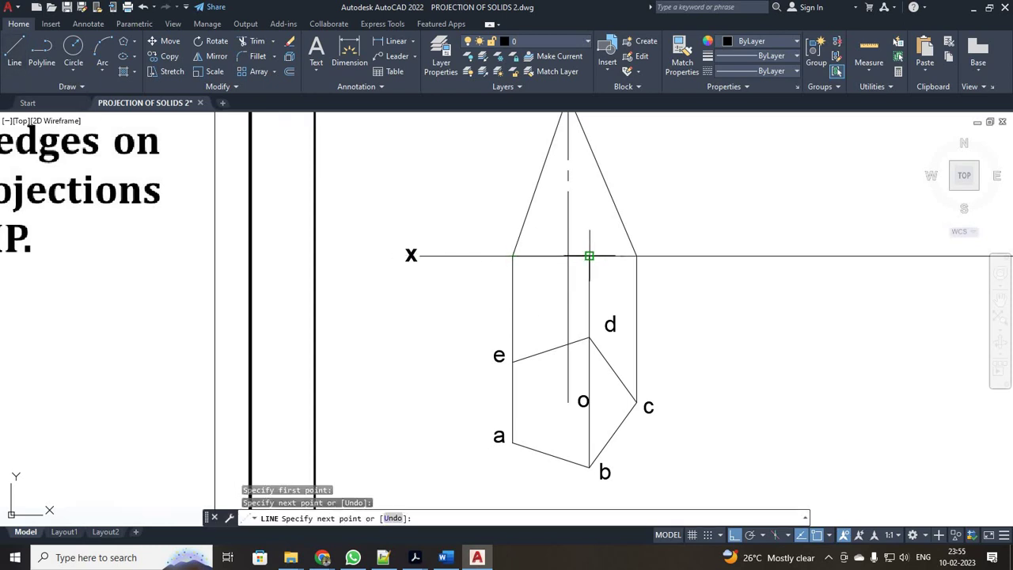
left_click(636, 255)
key("Escape")
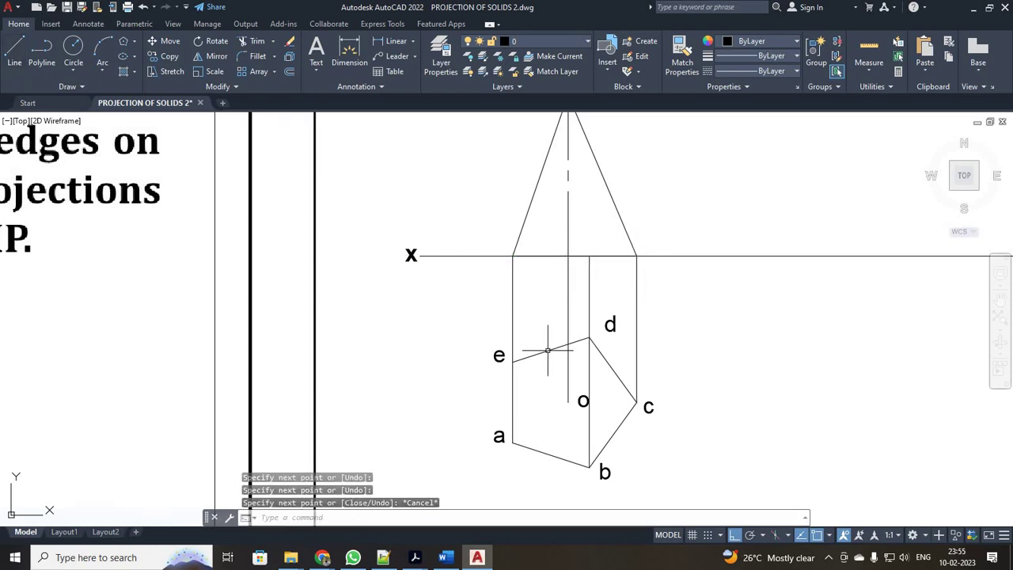
Select the triangle's left and right slant edges after clearing an earlier selection.
left_click(545, 350)
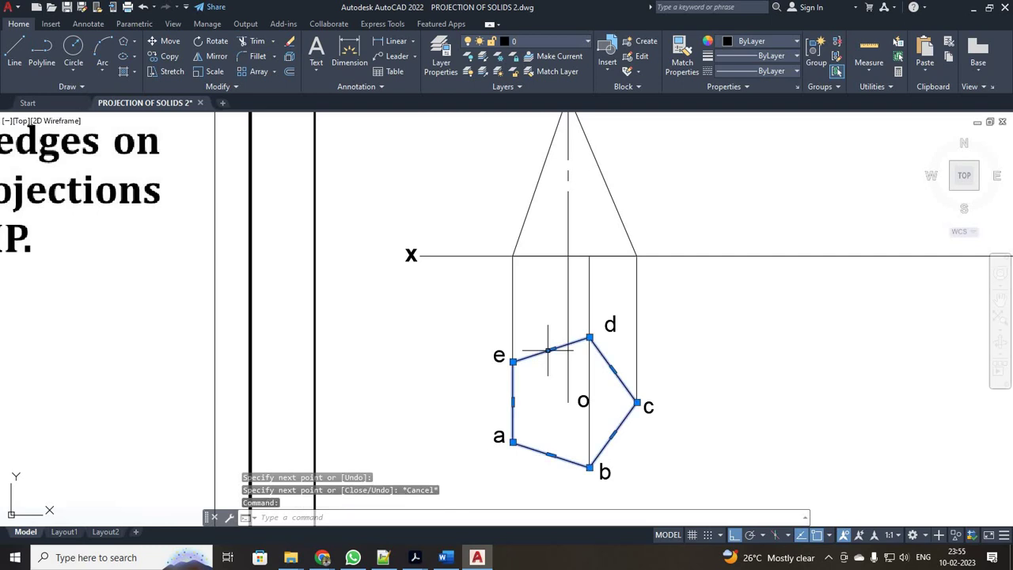
left_click(535, 177)
left_click(529, 214)
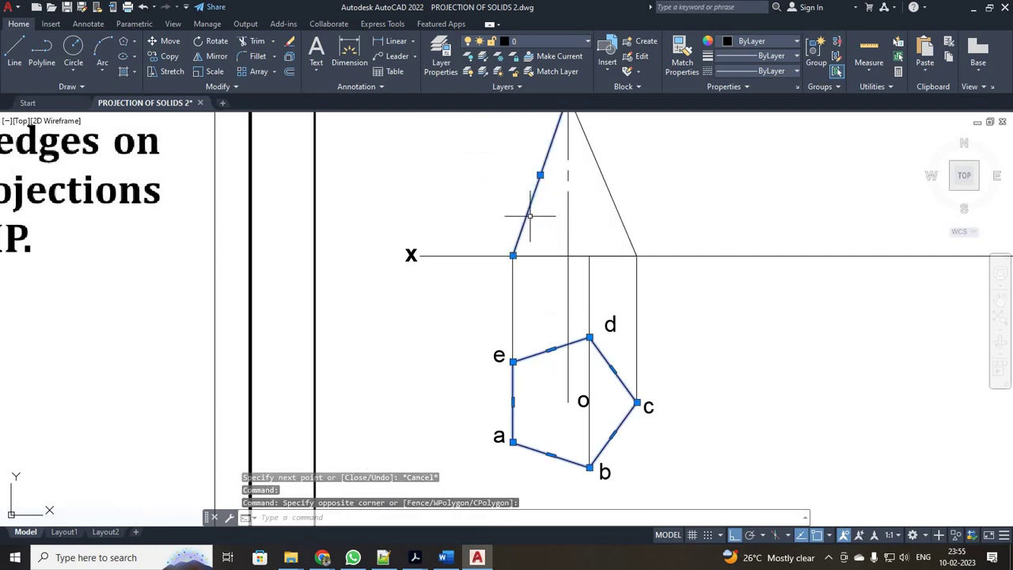
left_click(550, 255)
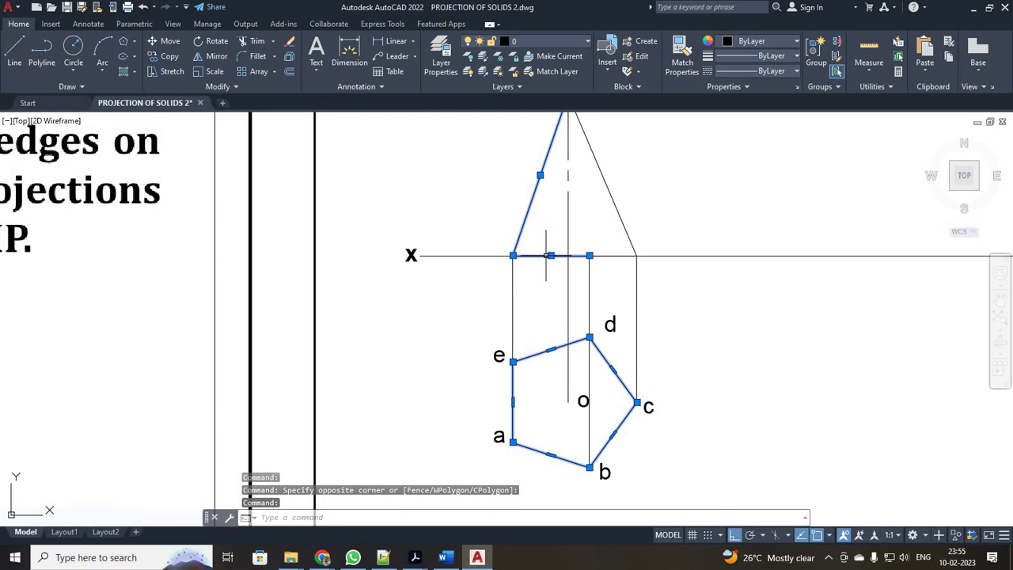
left_click(616, 253)
left_click(620, 229)
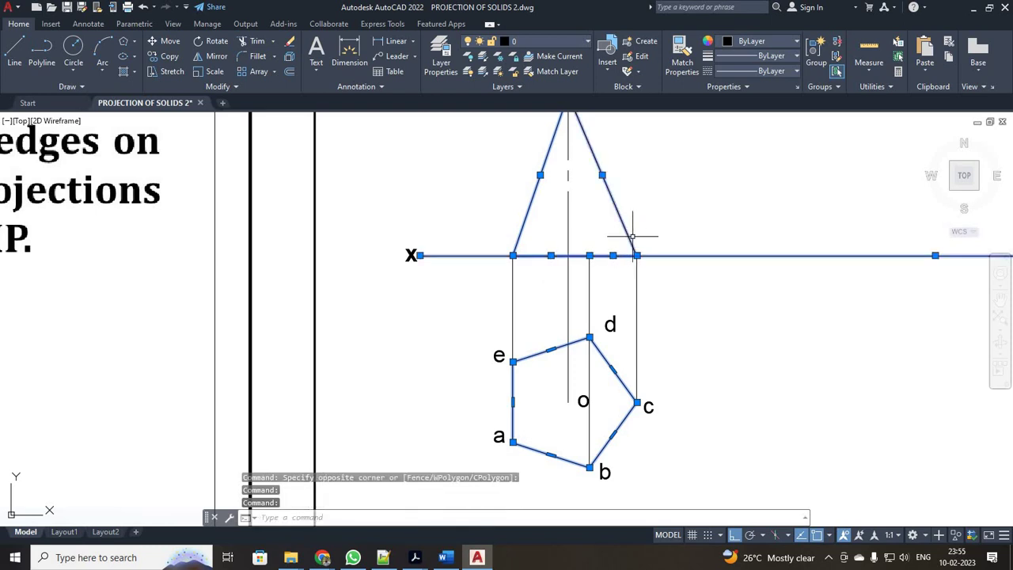
key("Escape")
key("Escape")
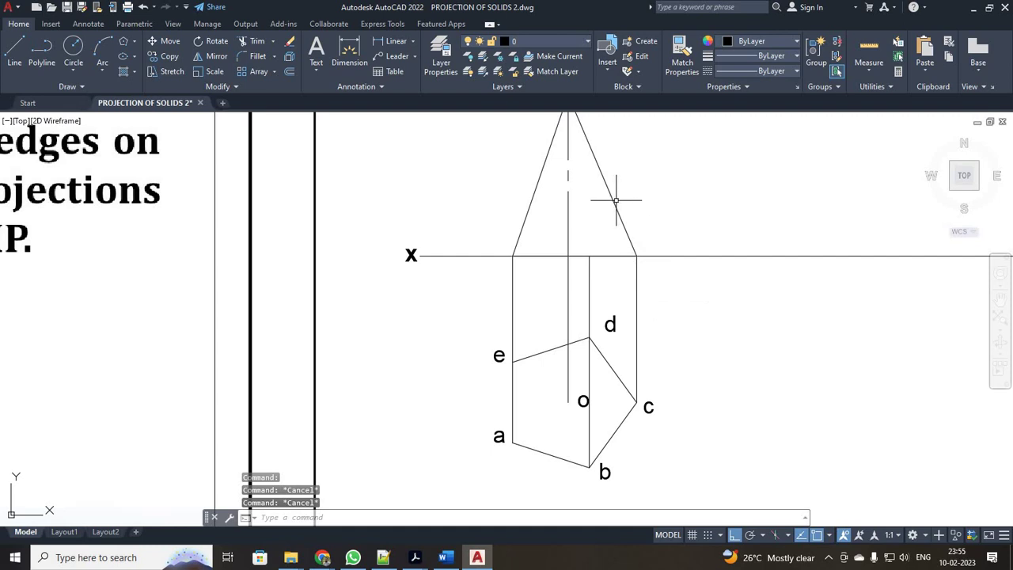
left_click(616, 200)
left_click(530, 204)
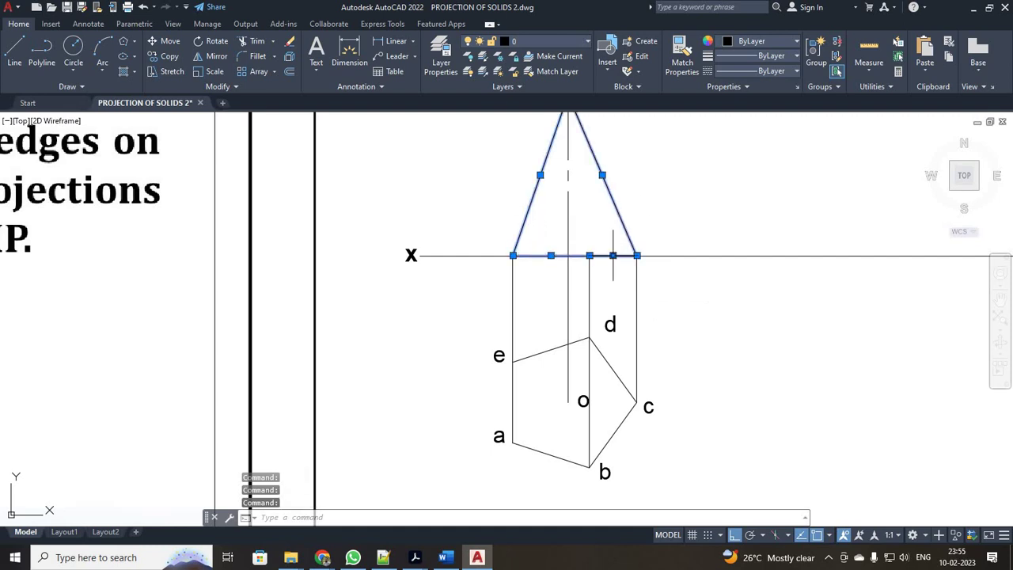
Add the pentagon to the selection and give all selected outlines a 0.35 mm lineweight.
left_click(610, 364)
left_click(765, 60)
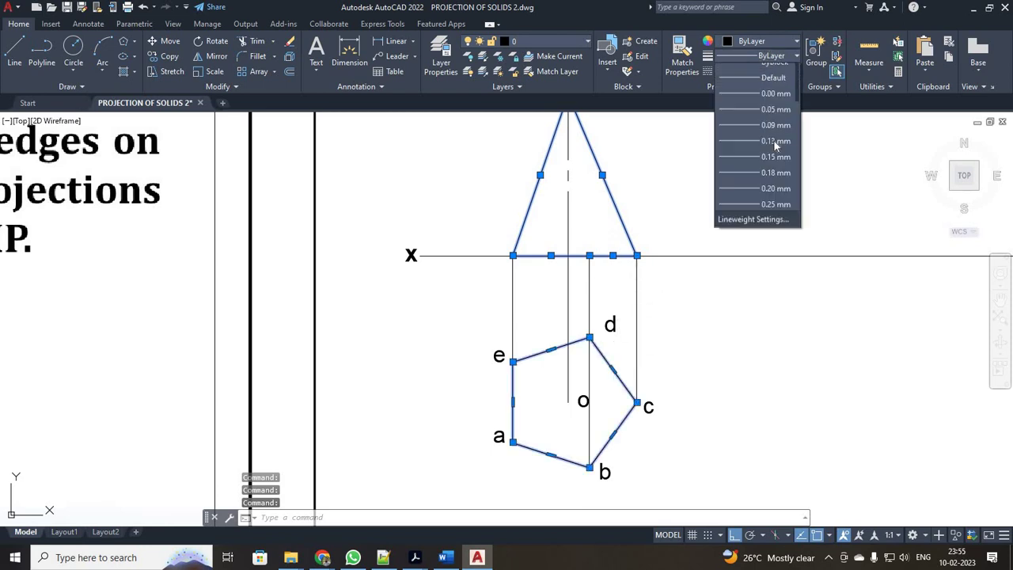
scroll(774, 166, "down", 2)
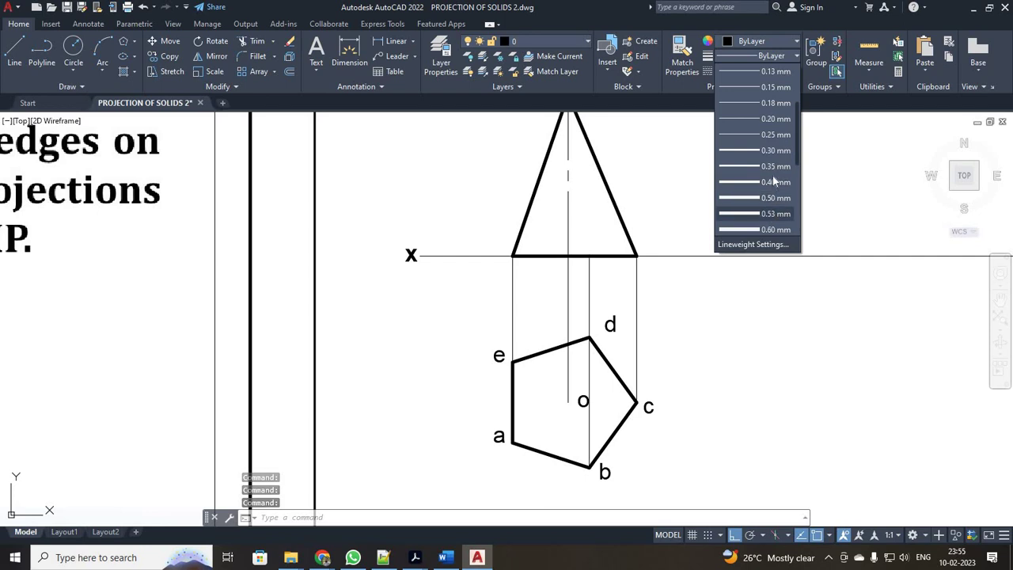
left_click(775, 166)
scroll(719, 318, "up", 2)
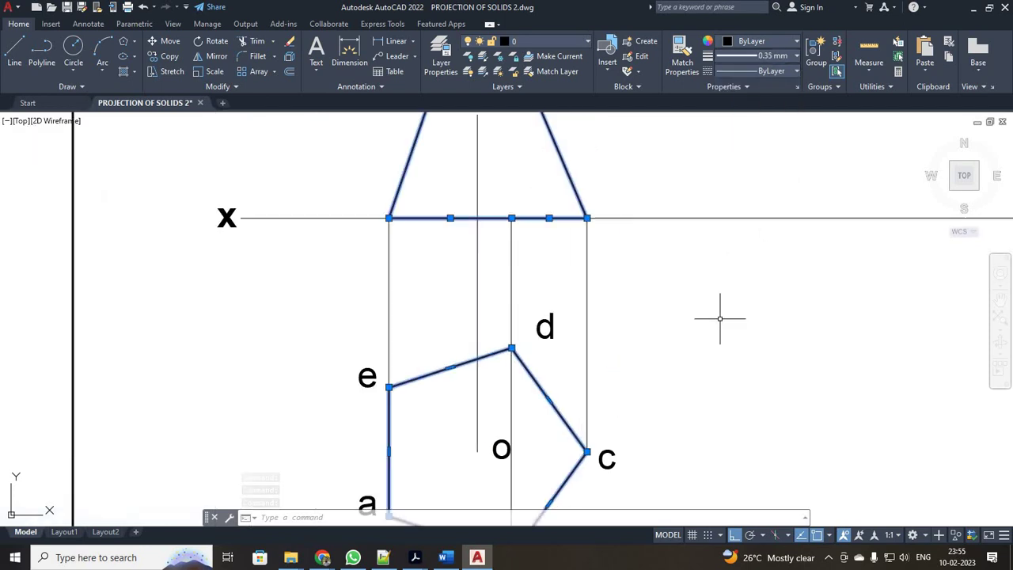
scroll(719, 316, "down", 4)
scroll(712, 308, "up", 2)
key("Escape")
key("Escape")
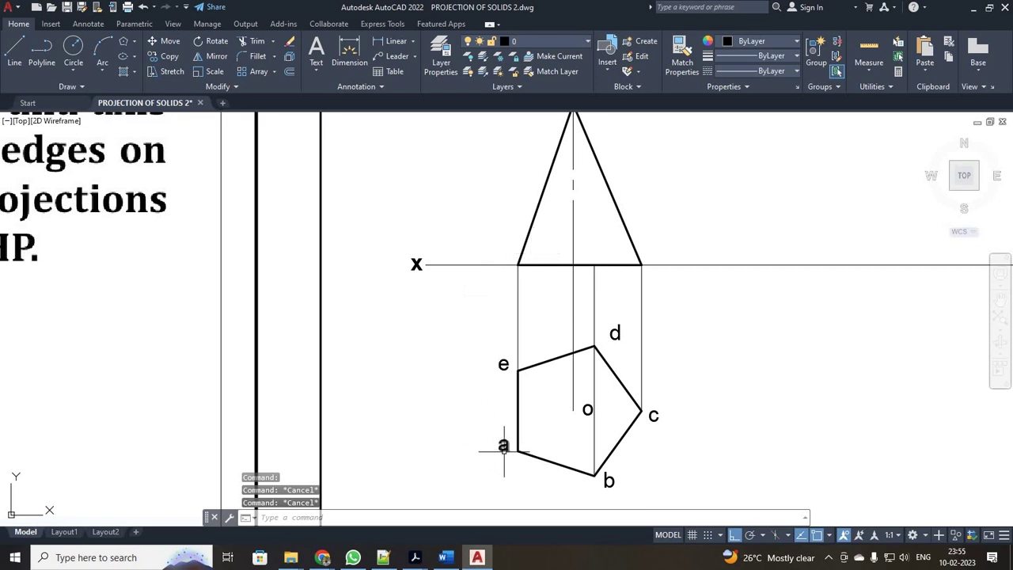
scroll(569, 460, "down", 2)
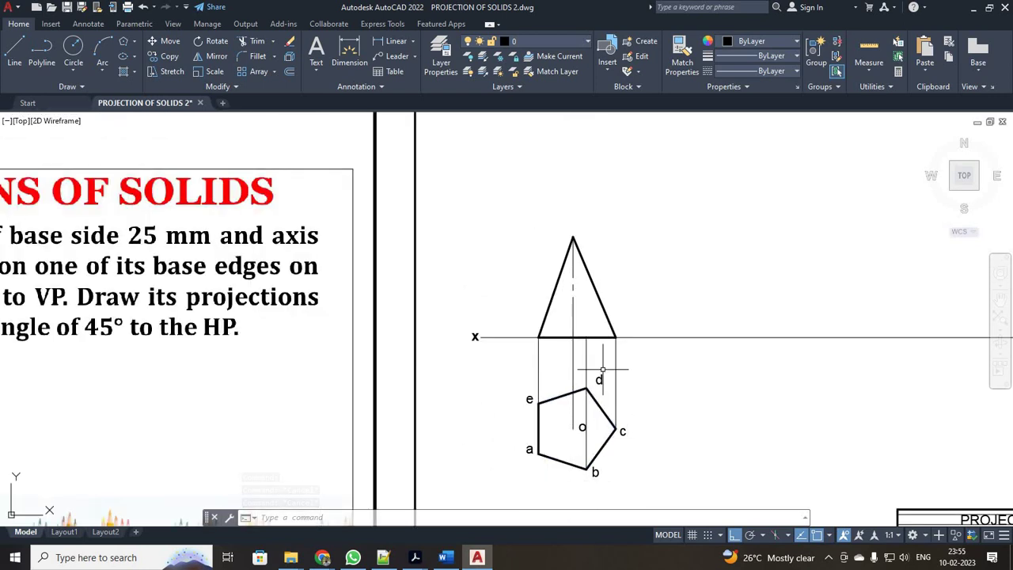
scroll(539, 398, "up", 2)
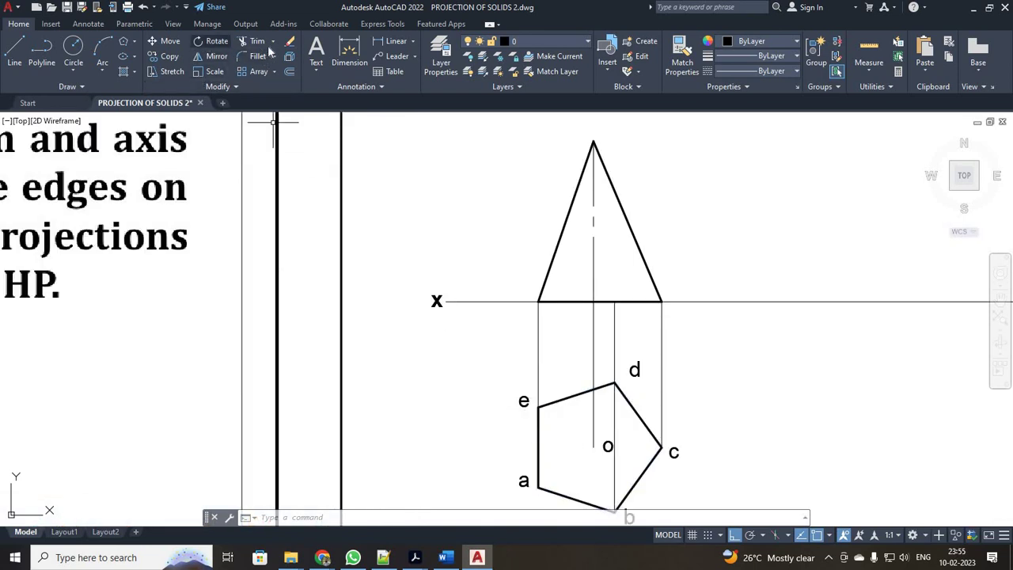
Write the multiline text label a'(e') left of the front view above the XY line.
left_click(317, 52)
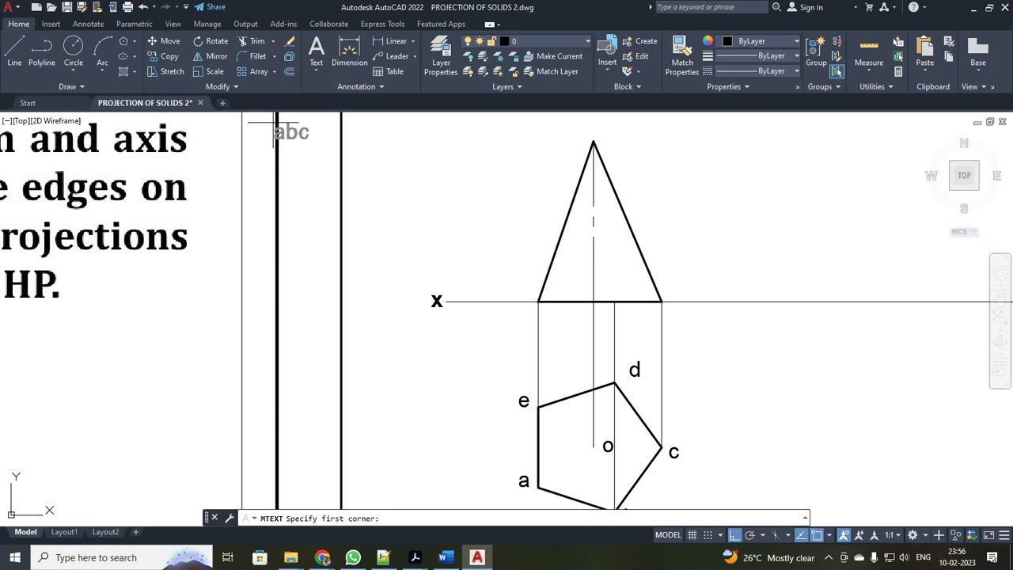
left_click(411, 230)
left_click(491, 260)
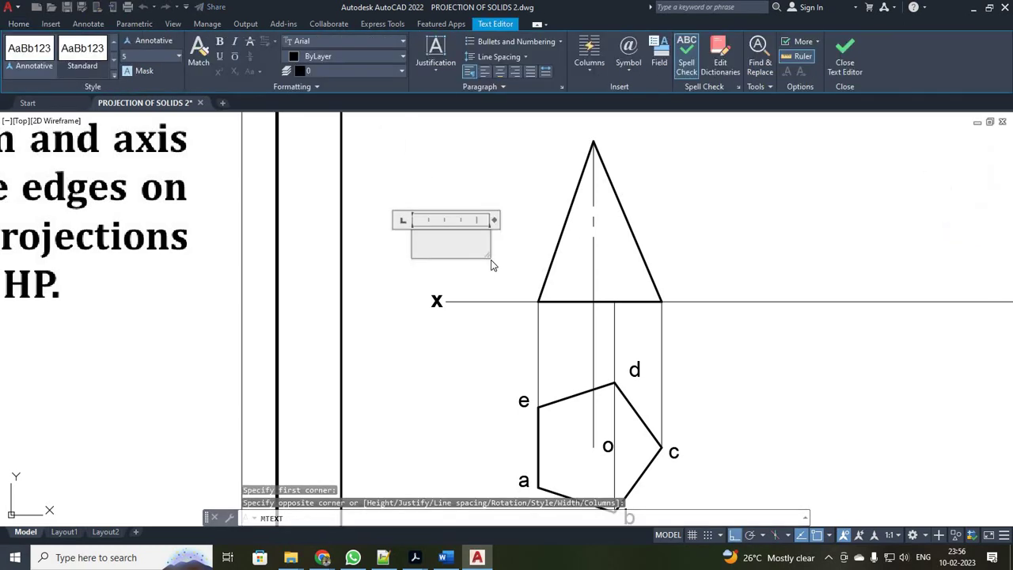
type("a'(e'")
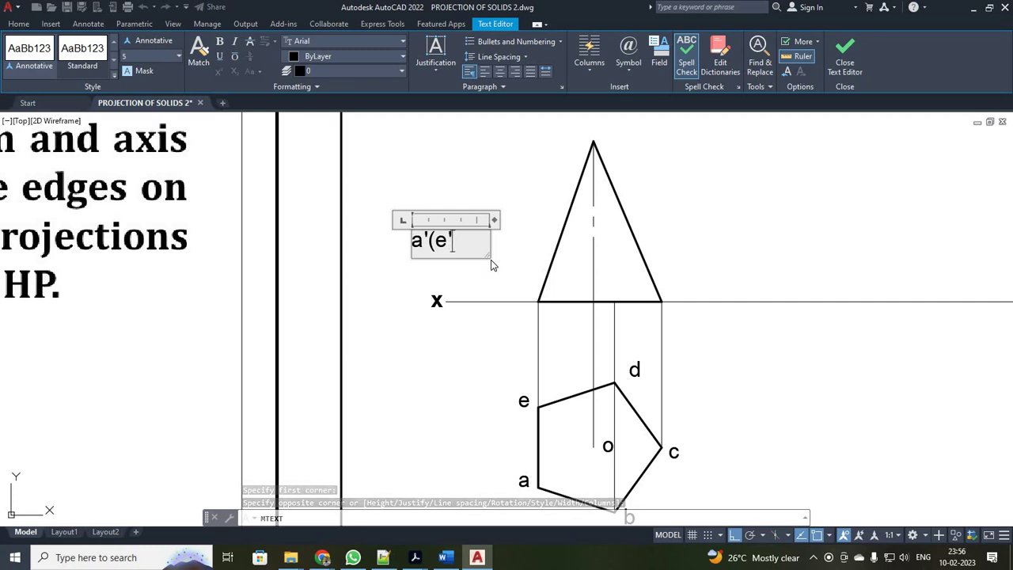
type(")")
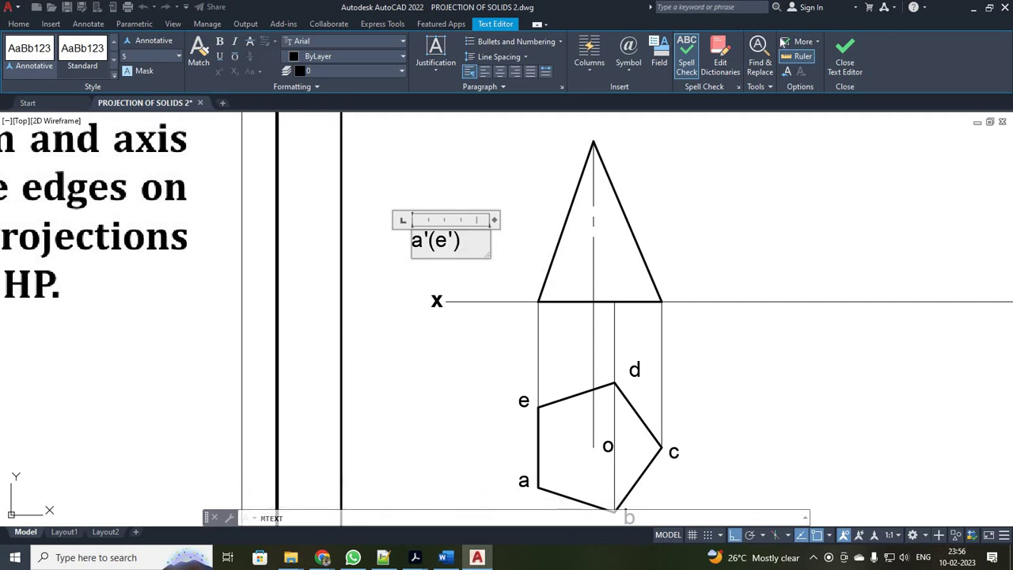
left_click(844, 53)
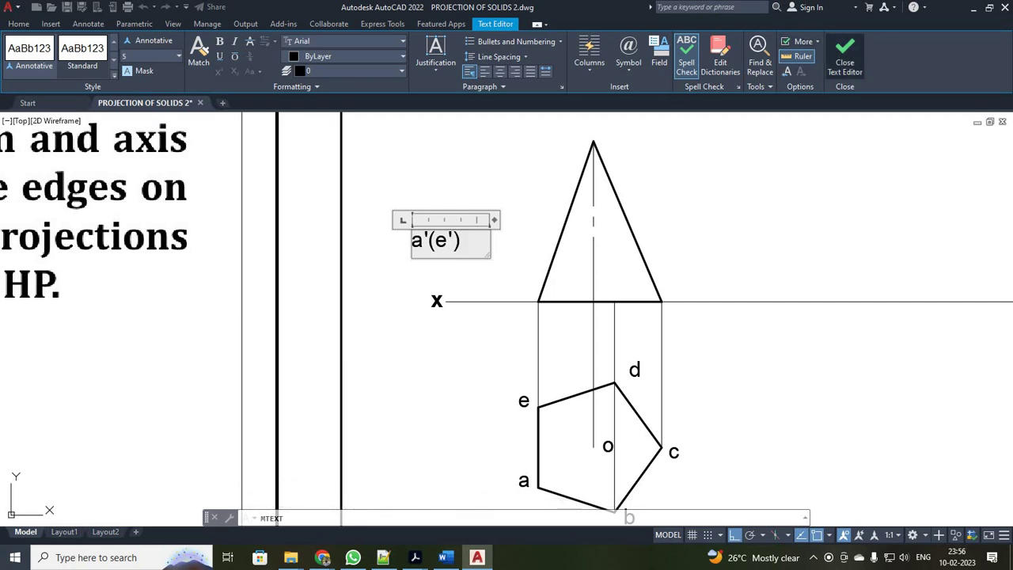
left_click(427, 240)
Move the a'(e') label to the triangle's left base corner with Ortho off.
left_click(164, 41)
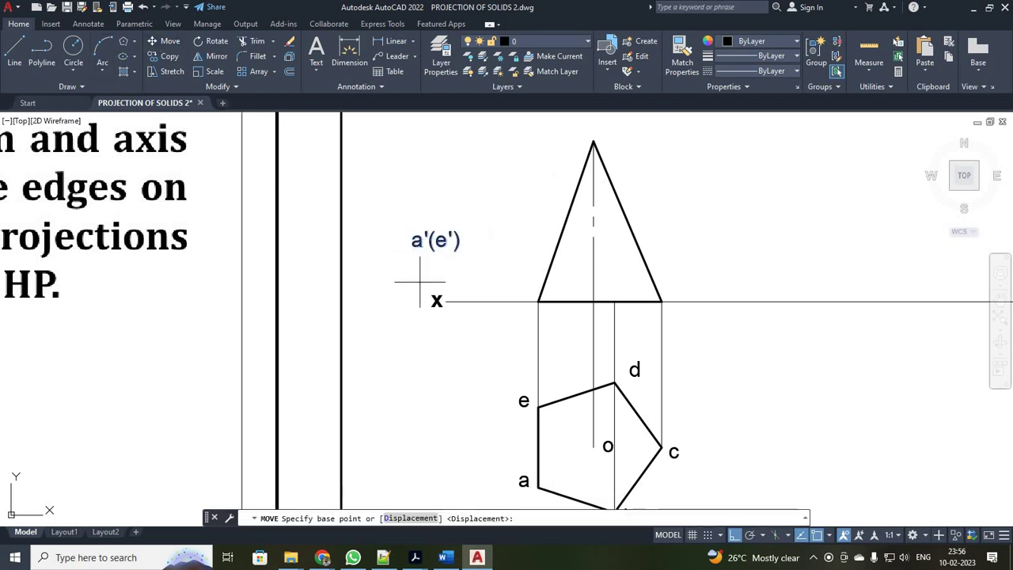
left_click(412, 251)
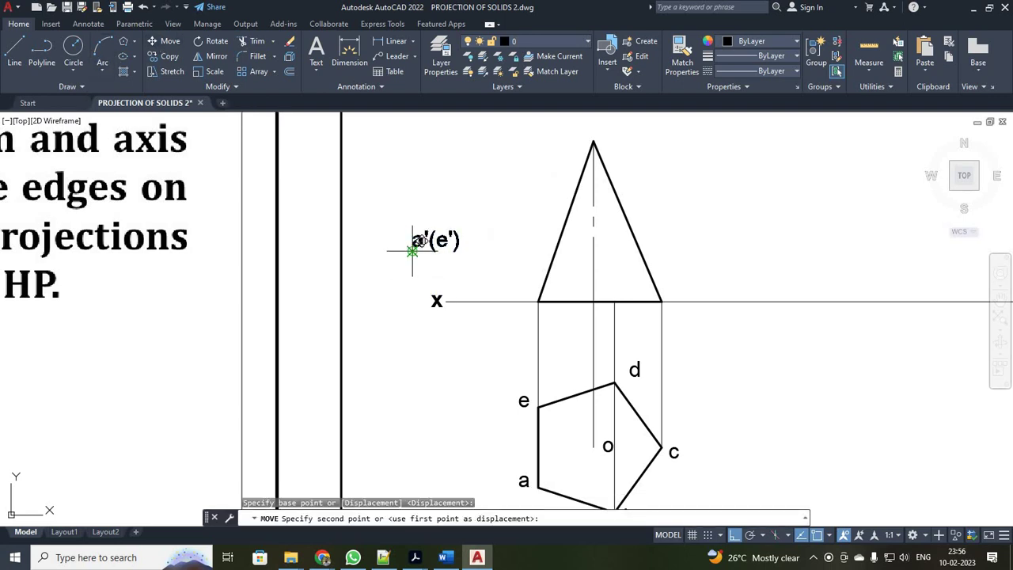
key("F8")
left_click(492, 294)
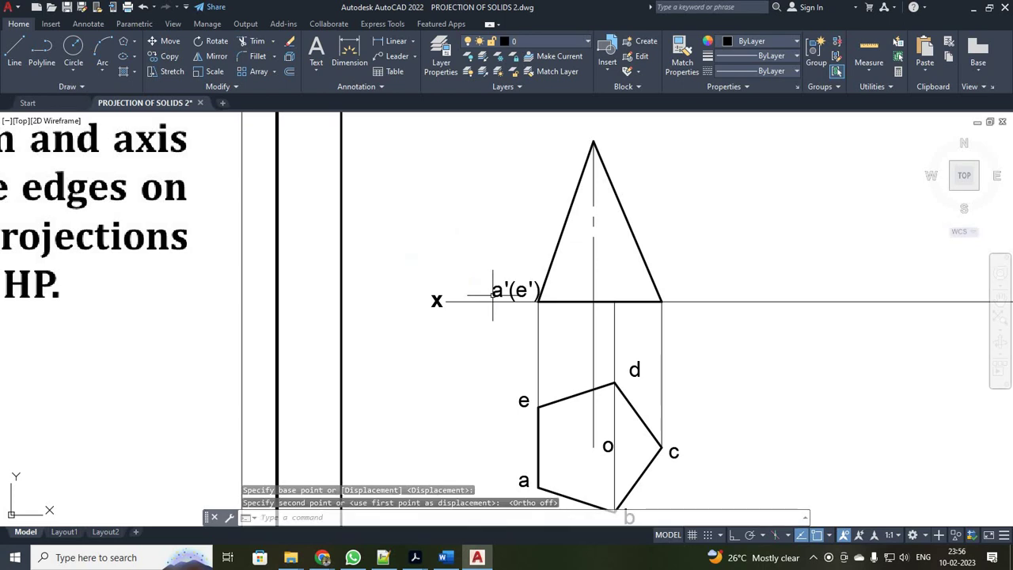
Copy the a'(e') label to the middle base point and the right base corner.
left_click(165, 56)
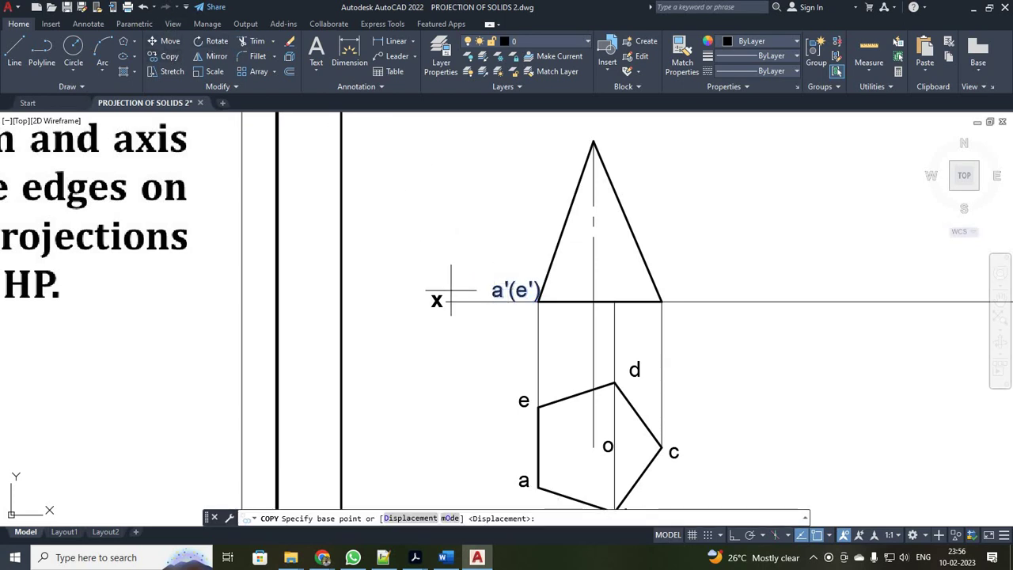
left_click(492, 296)
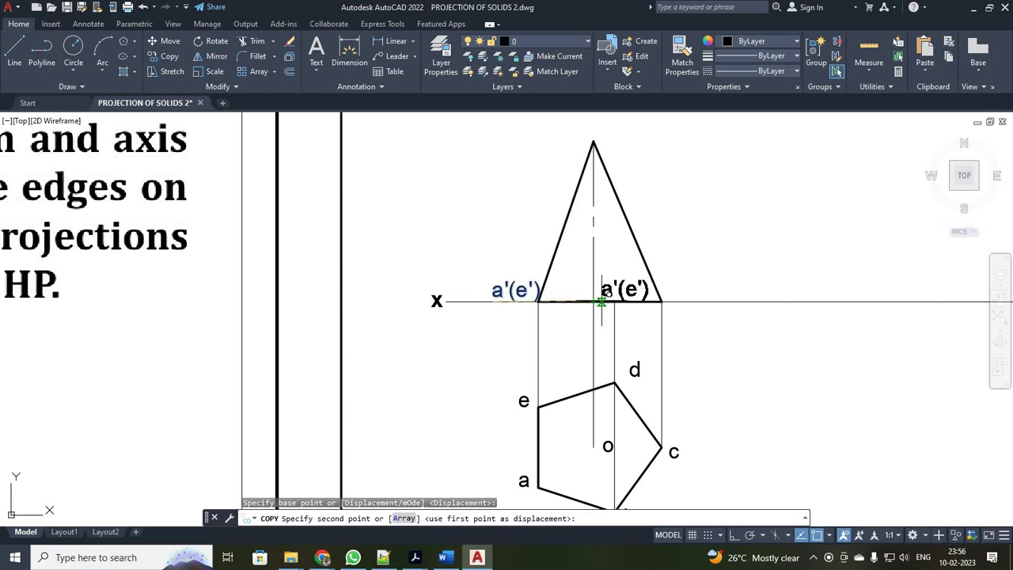
left_click(601, 301)
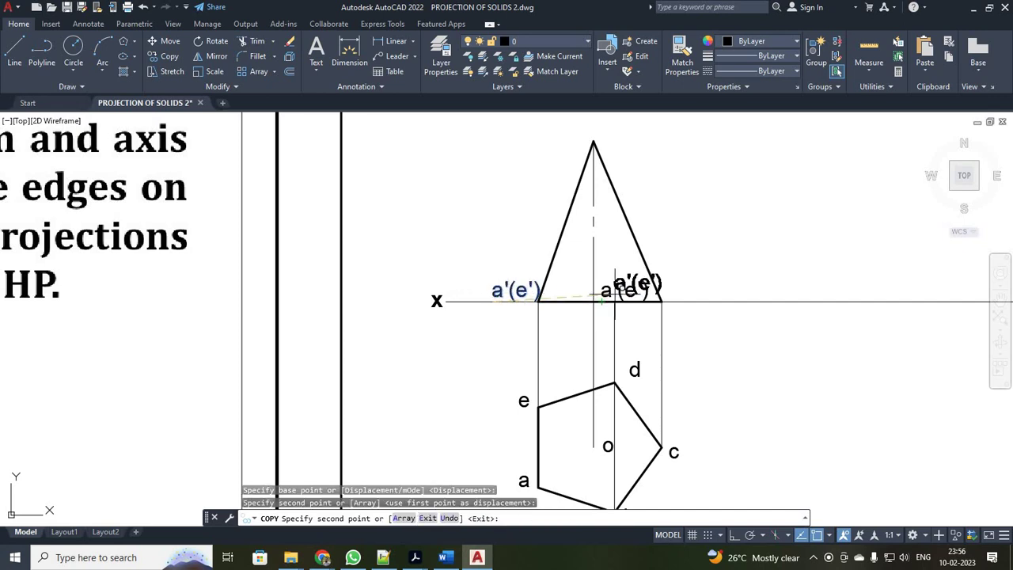
left_click(667, 301)
key("Escape")
scroll(735, 303, "up", 4)
scroll(732, 308, "down", 2)
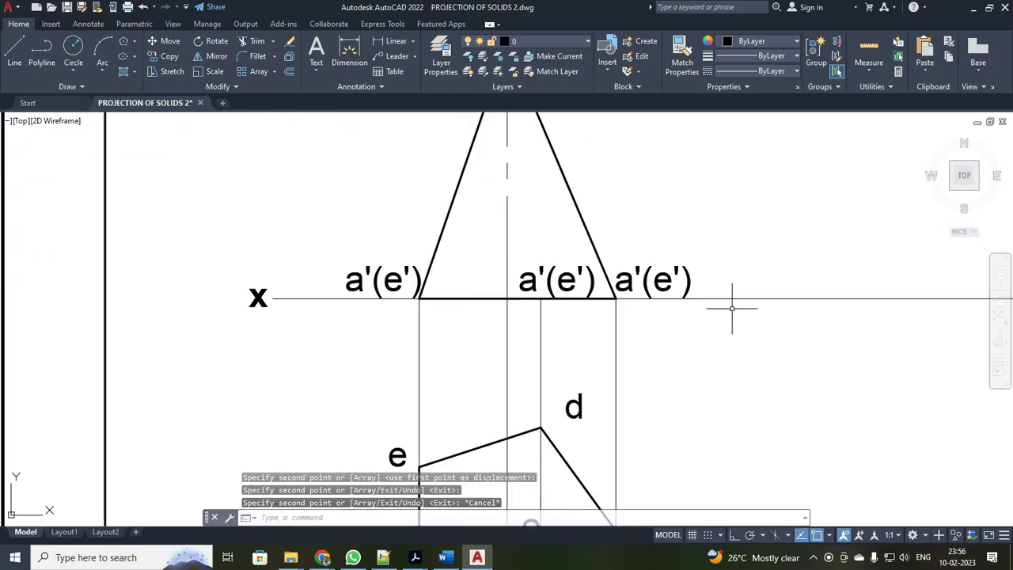
scroll(732, 308, "down", 5)
scroll(674, 305, "up", 4)
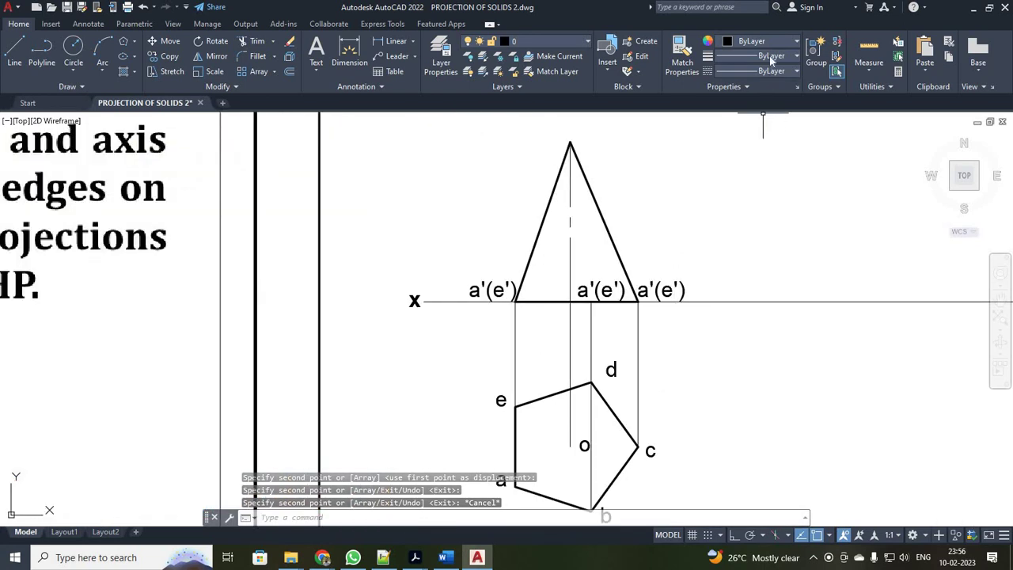
Draw a line from the apex to the middle base point and set its lineweight to 0.35 mm.
type("l")
key("Return")
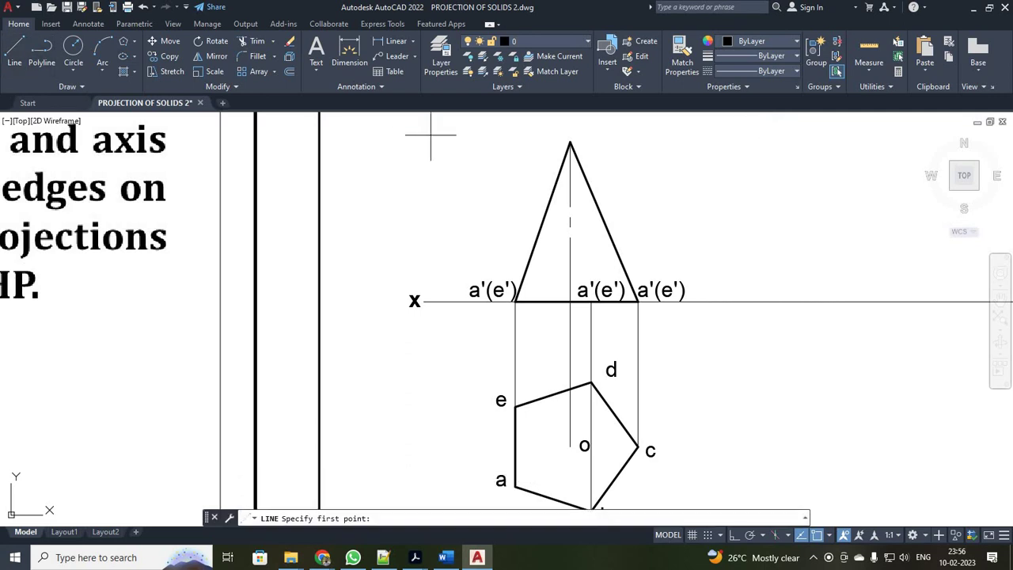
left_click(570, 142)
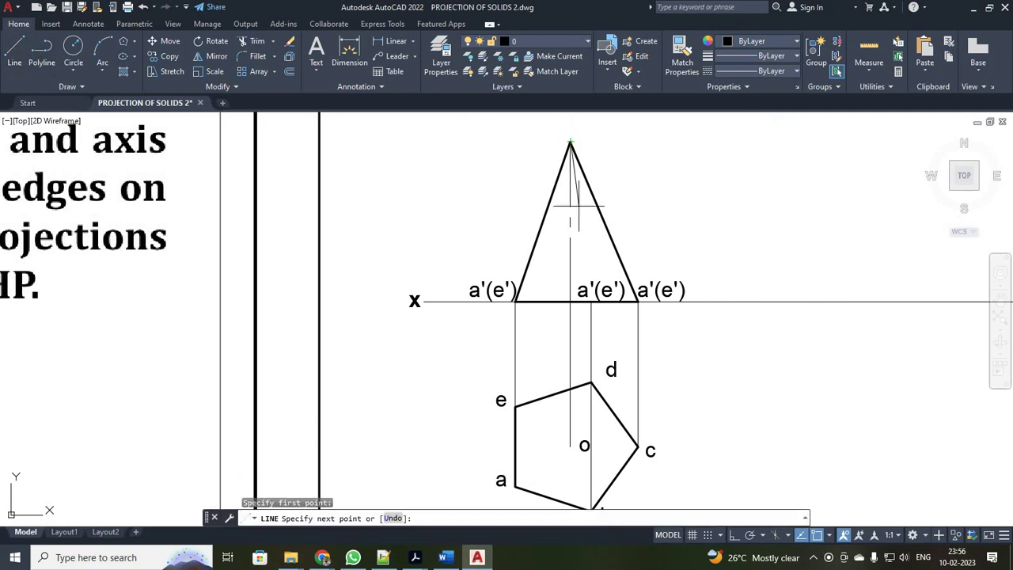
left_click(590, 301)
key("Escape")
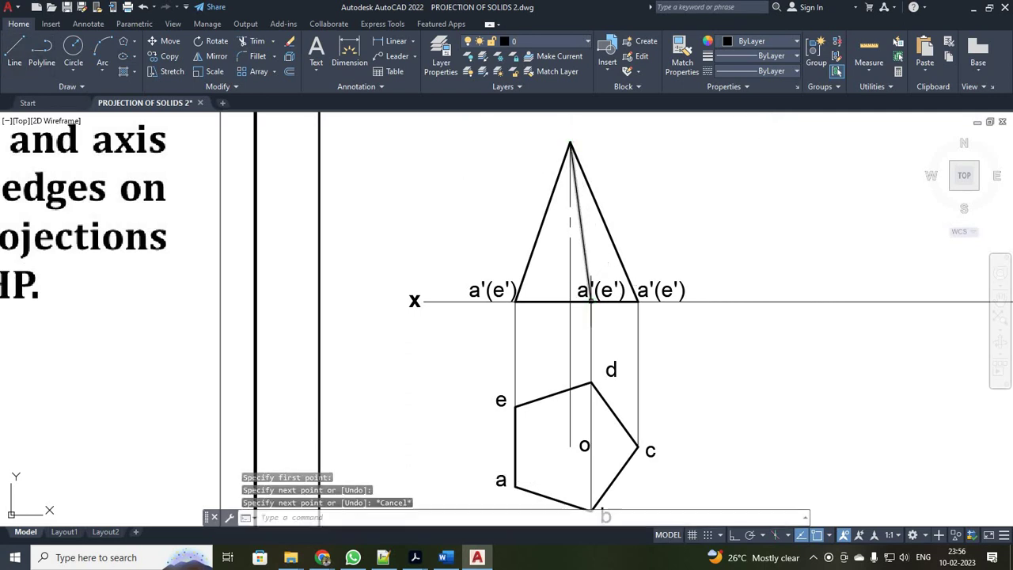
left_click(582, 247)
left_click(771, 55)
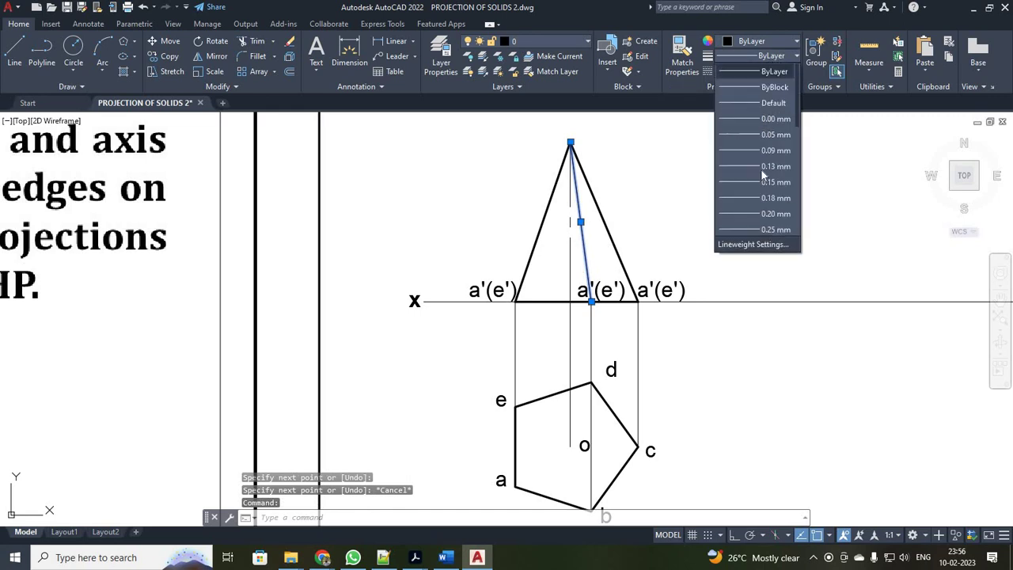
left_click(765, 168)
key("Escape")
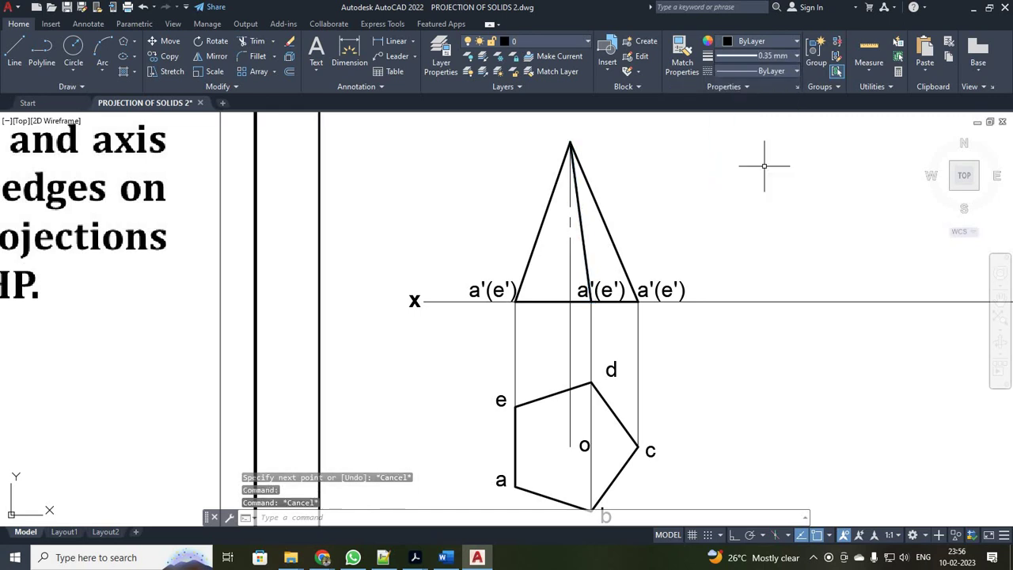
Relabel the middle base point's a'(e') text as b'(d').
double_click(620, 291)
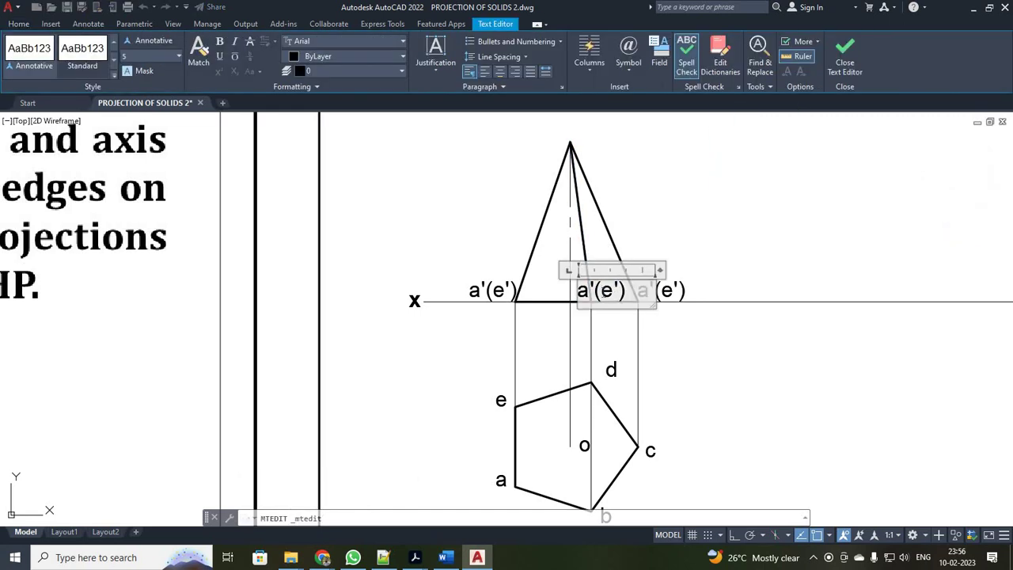
scroll(601, 291, "down", 2)
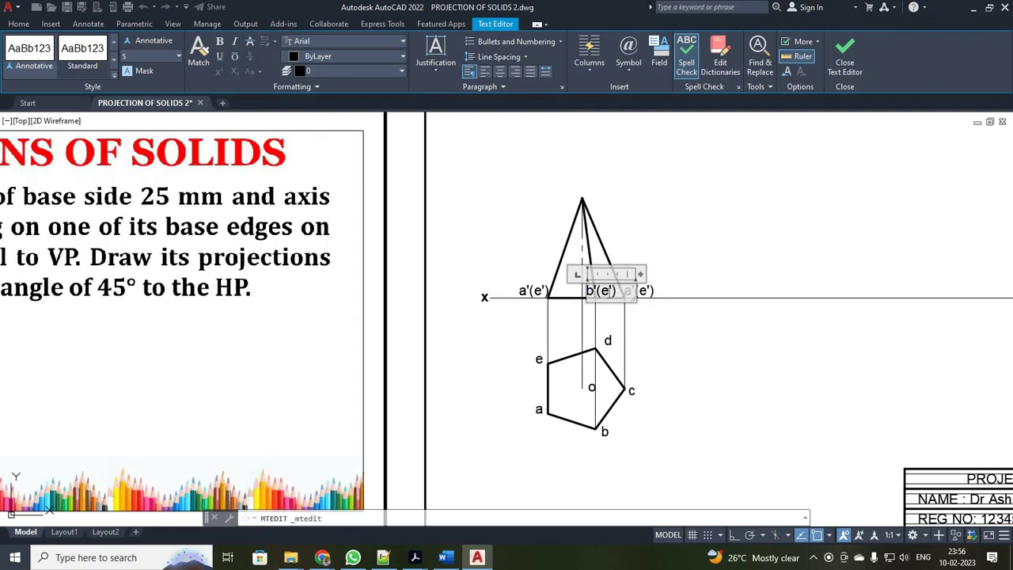
left_click(845, 57)
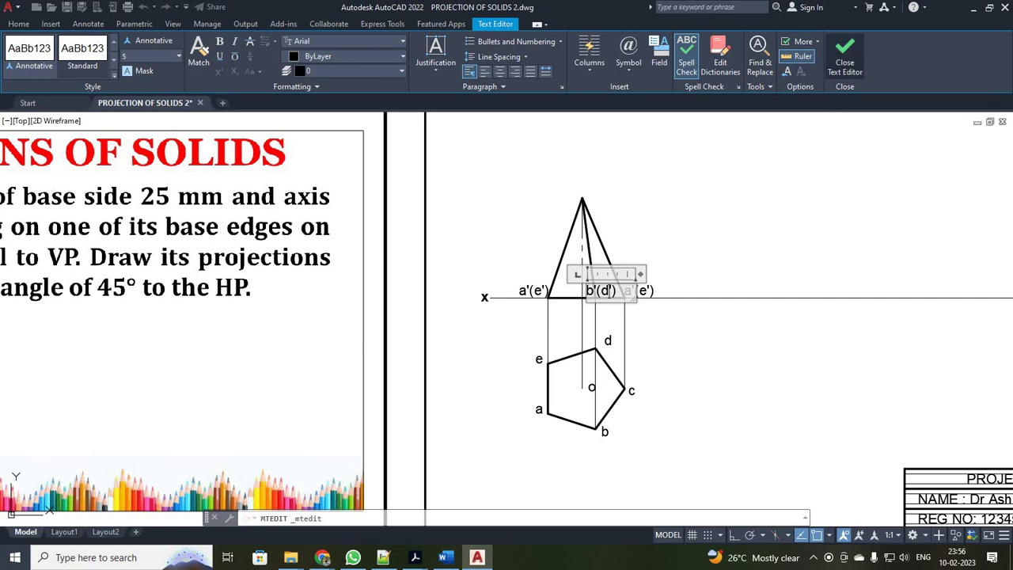
scroll(633, 289, "up", 4)
Change the rightmost a'(e') label to read c'.
double_click(610, 276)
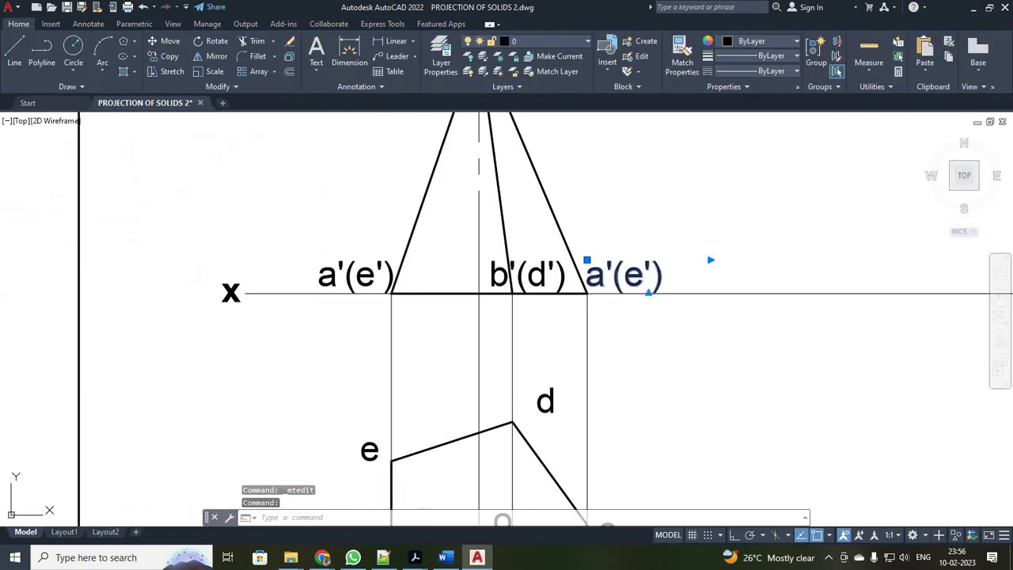
left_click_drag(586, 276, 654, 272)
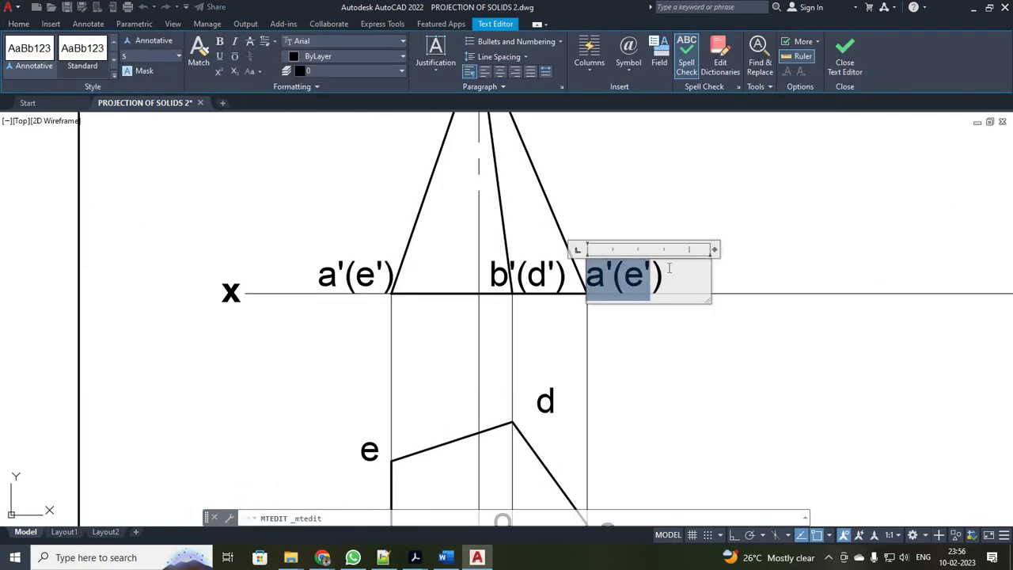
type("c")
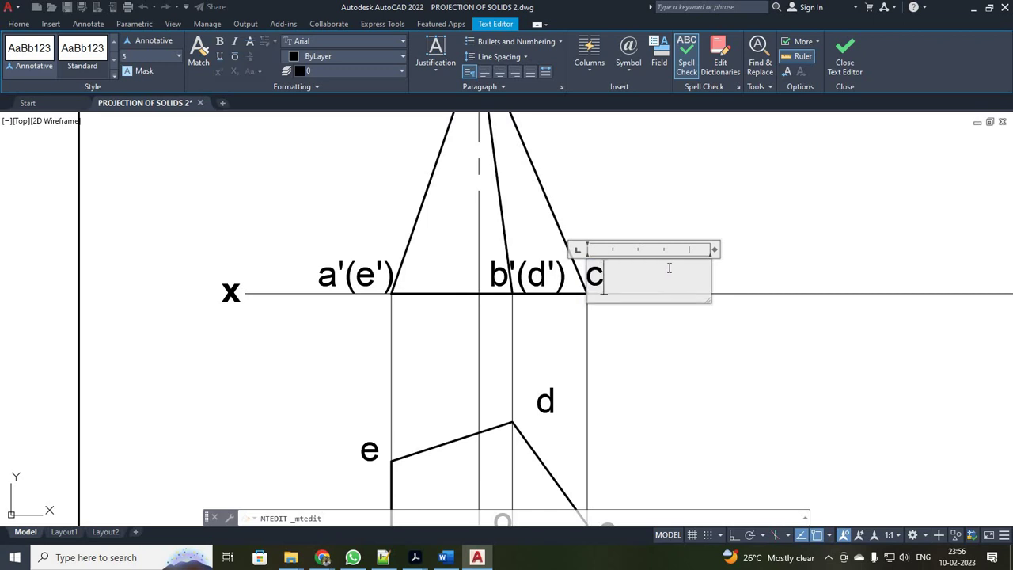
left_click(845, 65)
scroll(643, 293, "down", 8)
scroll(643, 292, "up", 4)
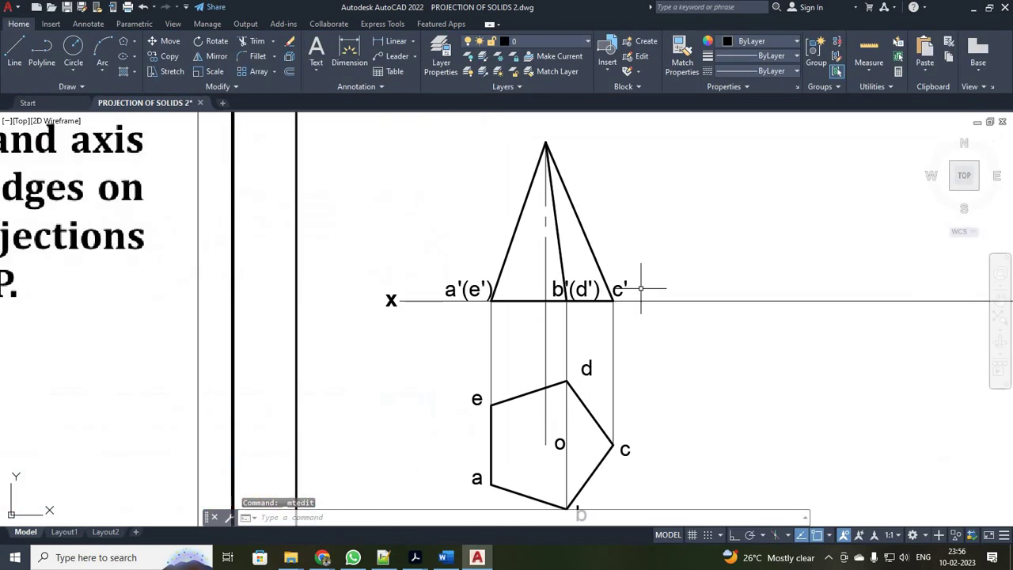
Copy the c' label to the pyramid apex and edit it to o'.
left_click(613, 283)
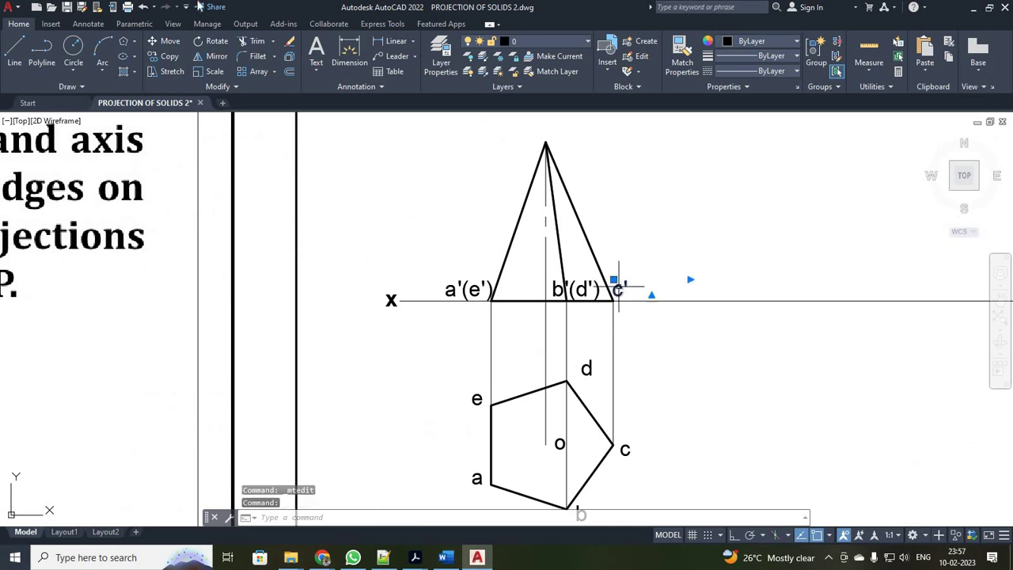
left_click(165, 56)
left_click(621, 299)
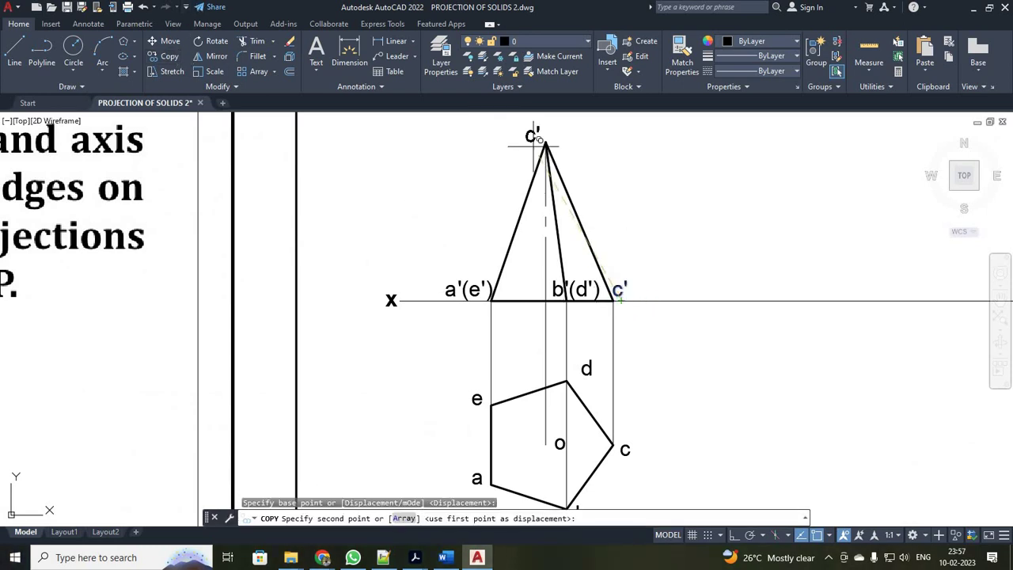
left_click(557, 139)
key("Escape")
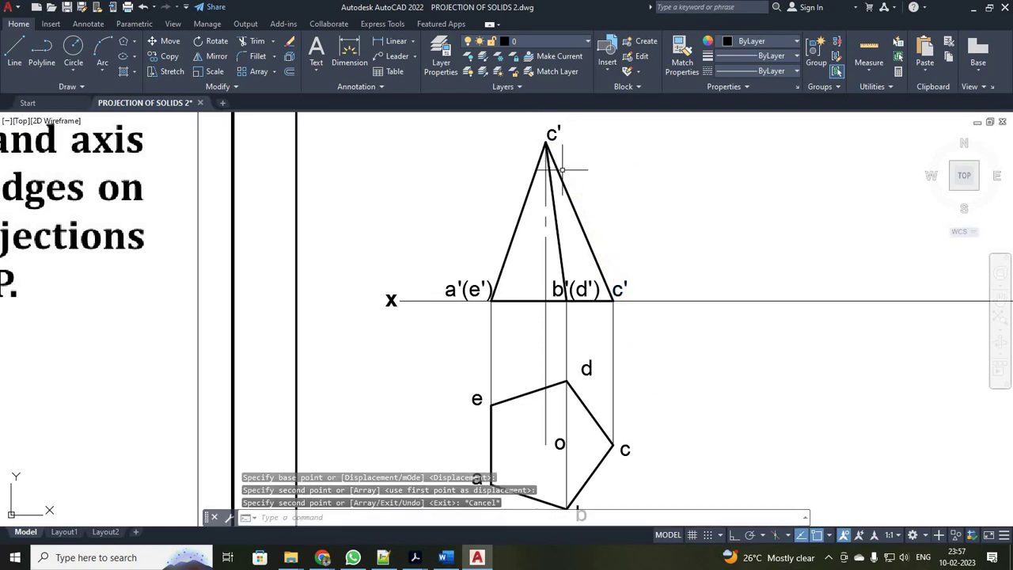
double_click(552, 135)
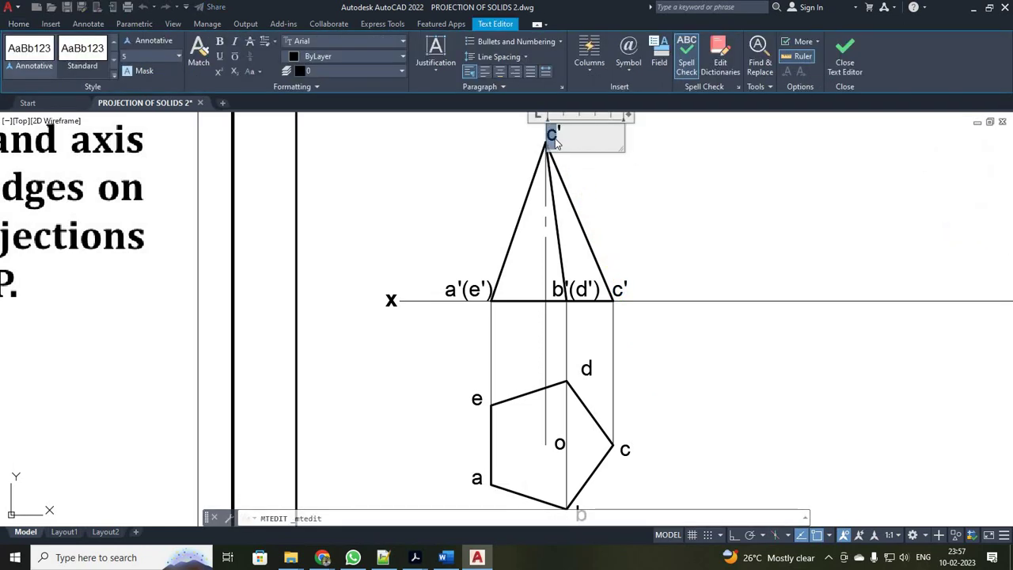
left_click(843, 62)
scroll(741, 200, "down", 4)
Copy the labelled front view from a'(e') to a point further right on the XY line.
scroll(814, 259, "up", 2)
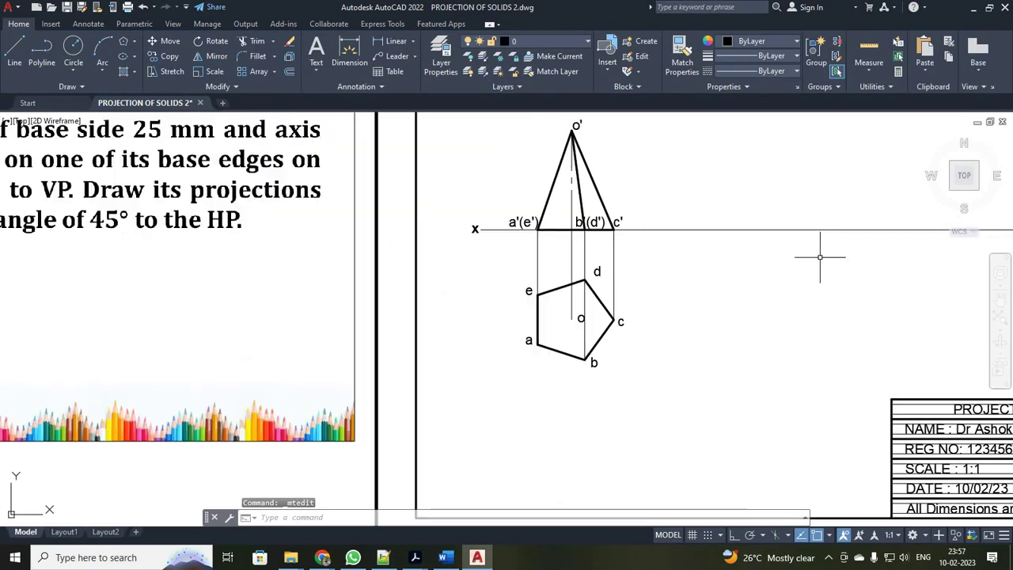
scroll(815, 254, "down", 2)
scroll(657, 191, "up", 3)
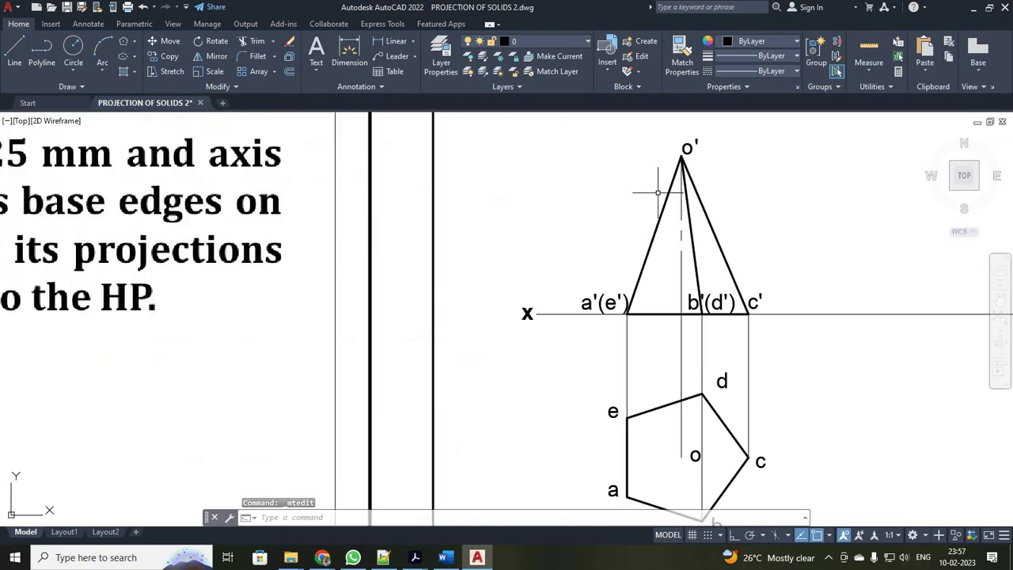
left_click(574, 124)
left_click(786, 346)
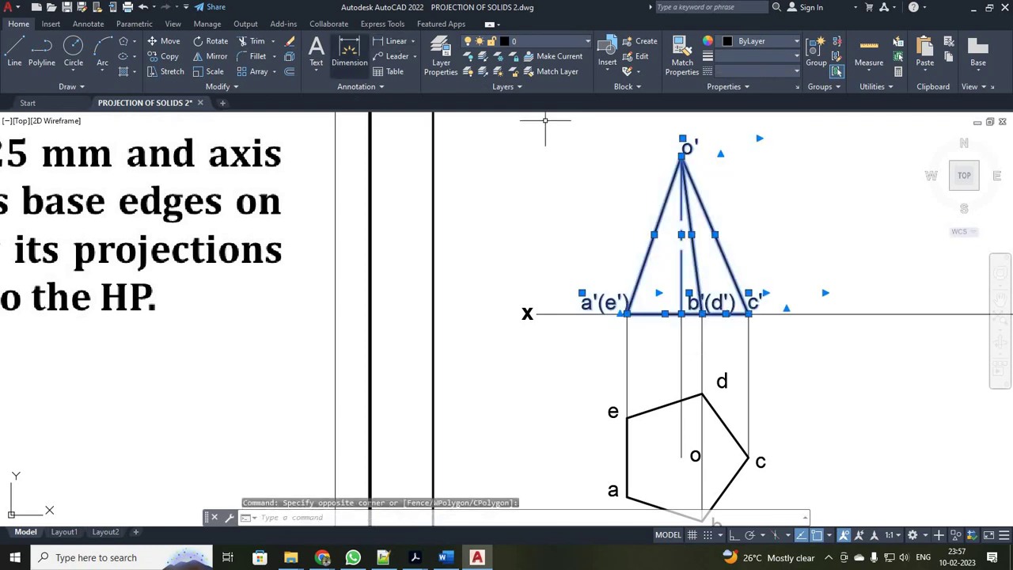
left_click(169, 57)
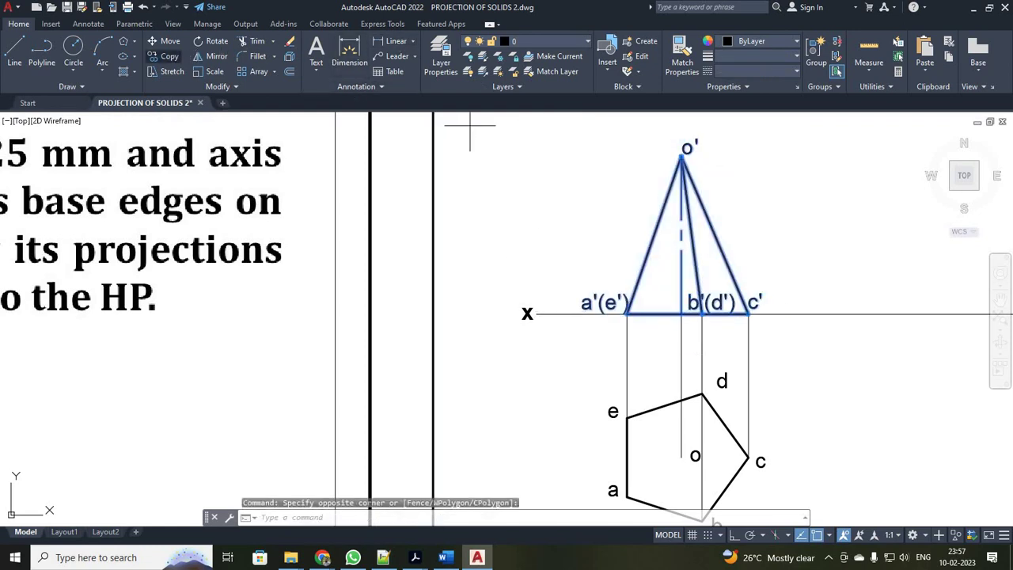
left_click(626, 313)
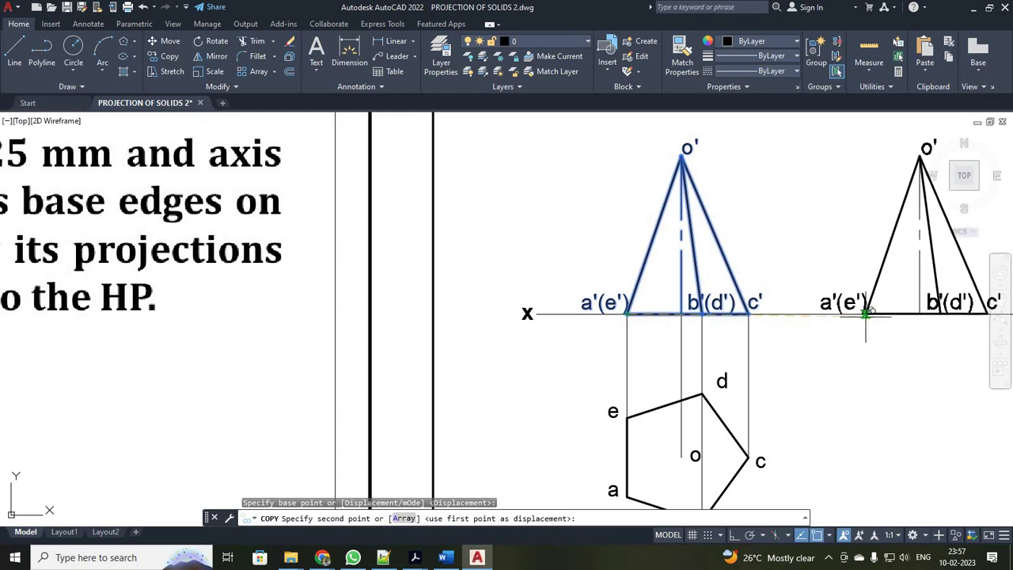
scroll(866, 311, "up", 4)
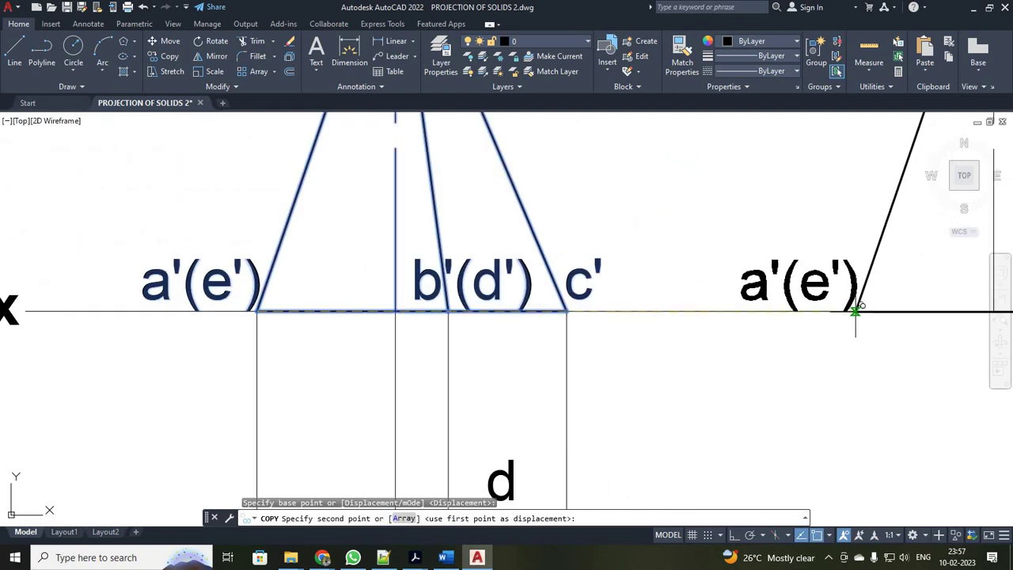
scroll(865, 312, "down", 4)
scroll(853, 312, "up", 4)
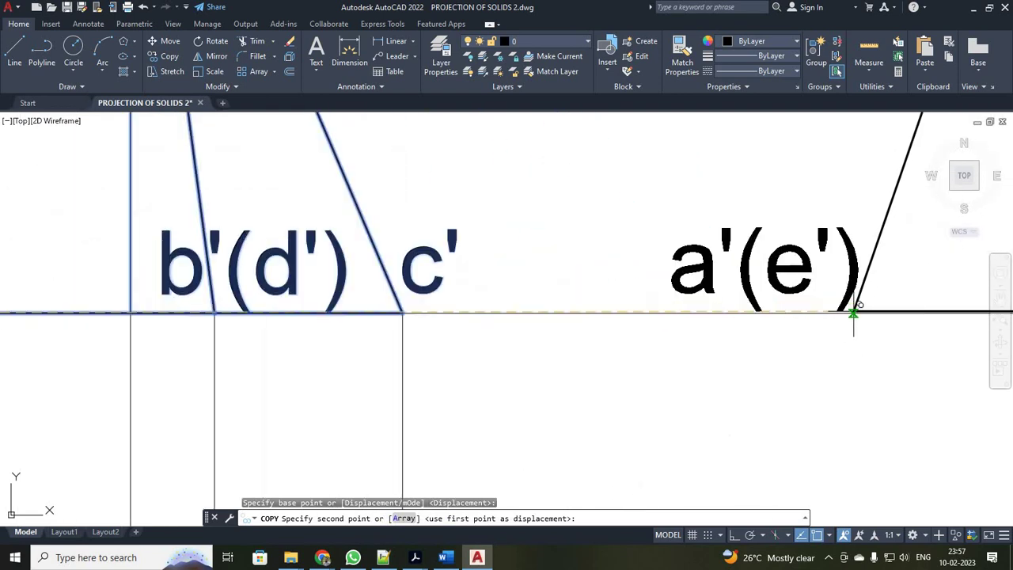
scroll(853, 312, "up", 5)
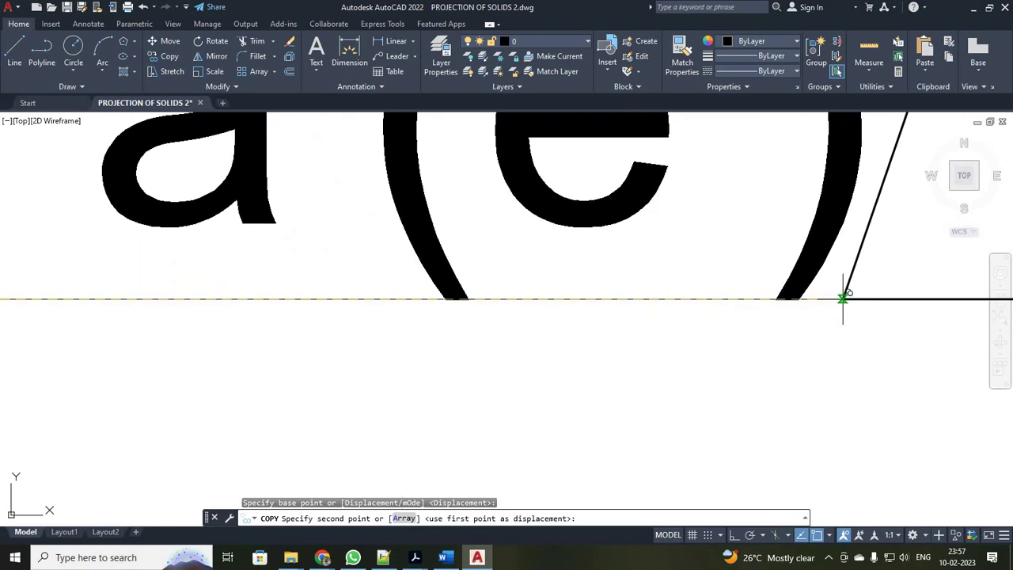
left_click(842, 299)
scroll(838, 312, "down", 6)
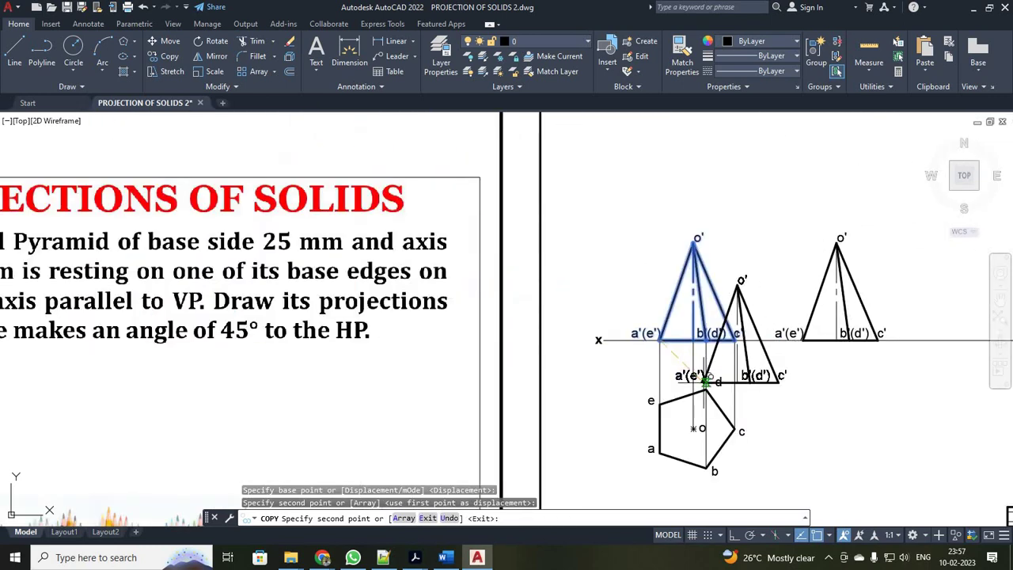
key("Escape")
Window-select the right-hand copy of the front view.
scroll(922, 379, "up", 4)
scroll(921, 375, "down", 4)
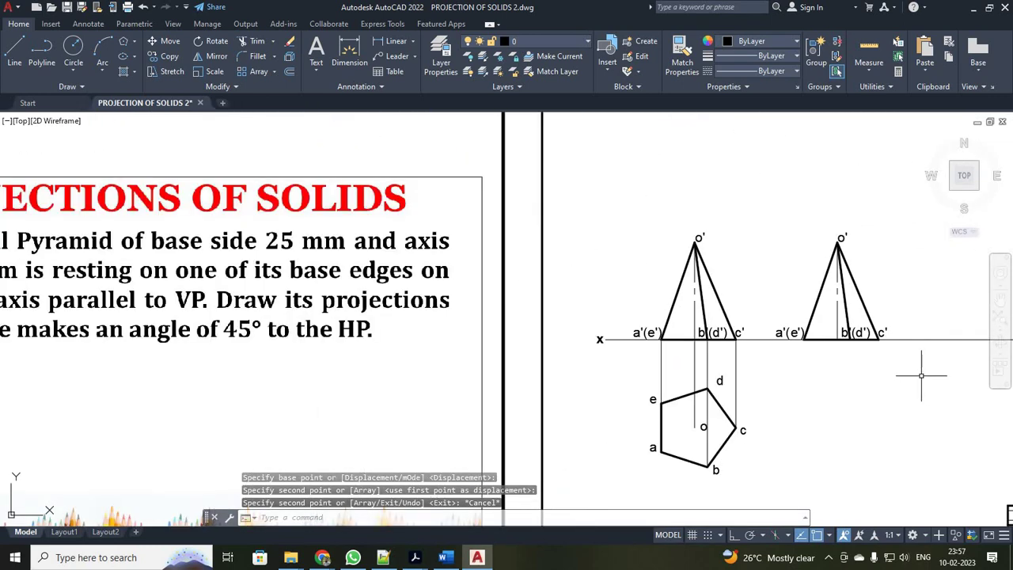
scroll(913, 374, "up", 5)
scroll(913, 373, "down", 5)
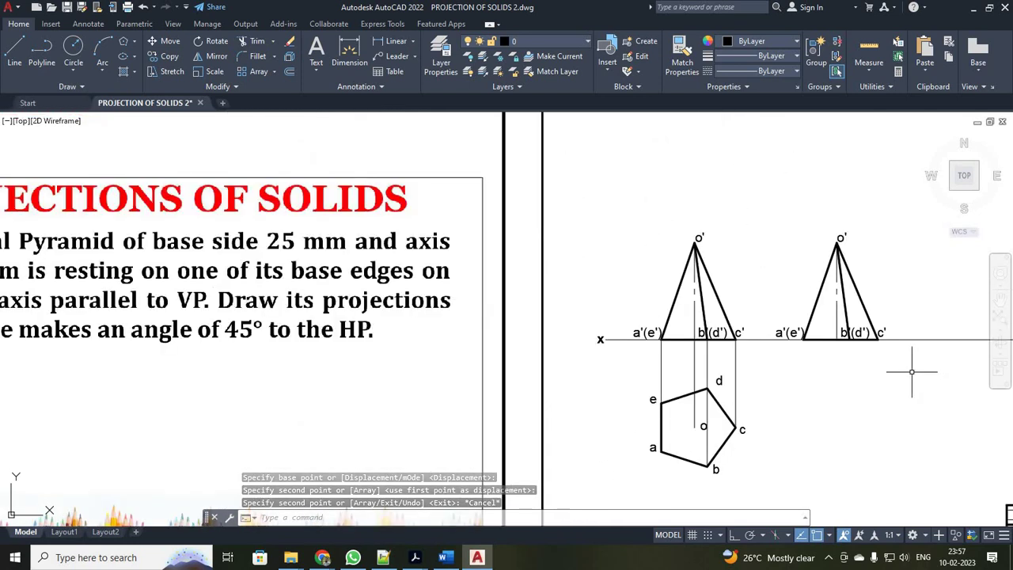
scroll(843, 332, "up", 2)
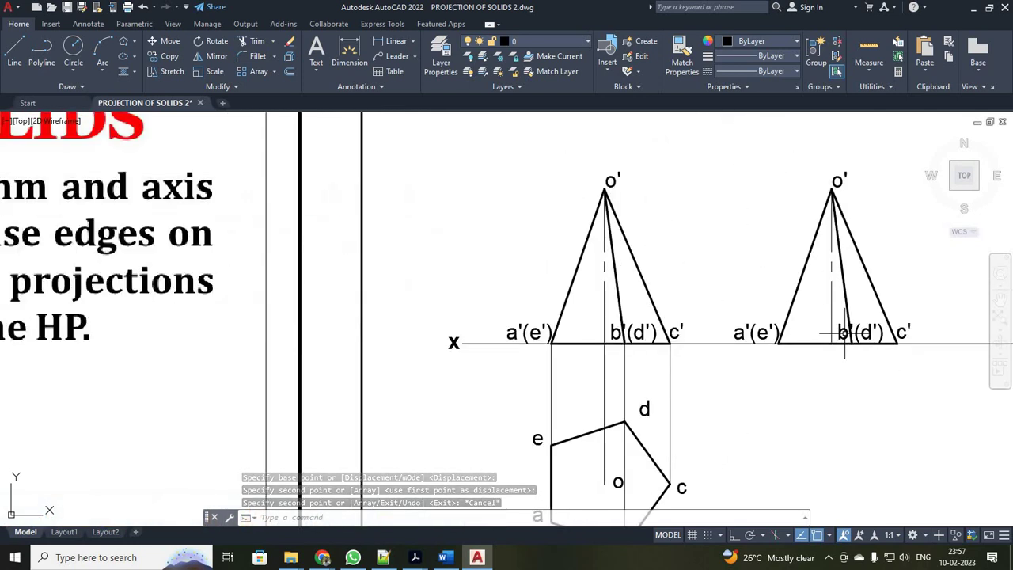
left_click(724, 143)
left_click(926, 367)
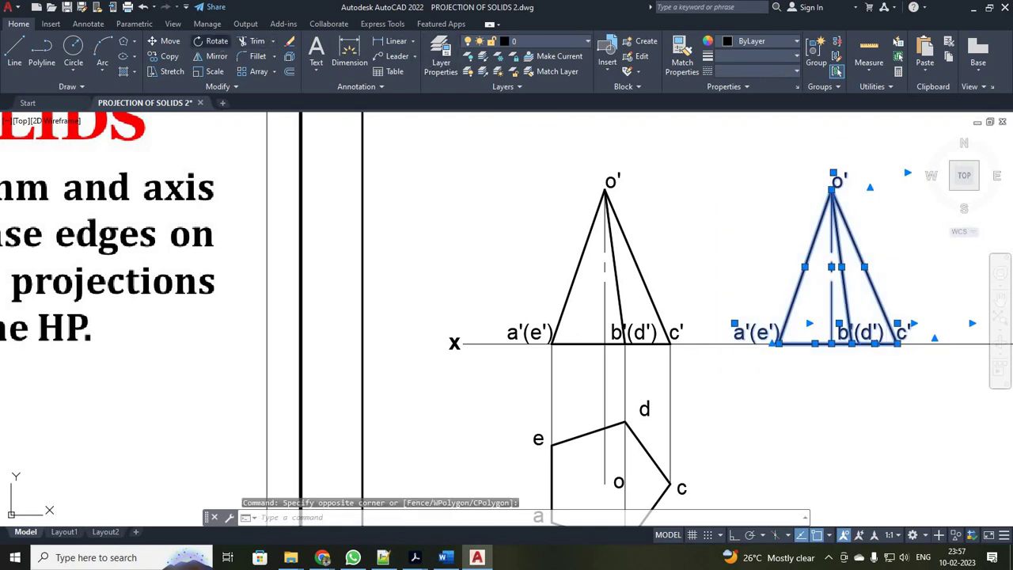
Rotate the copied front view 45° about its a'(e') corner.
left_click(211, 40)
left_click(778, 342)
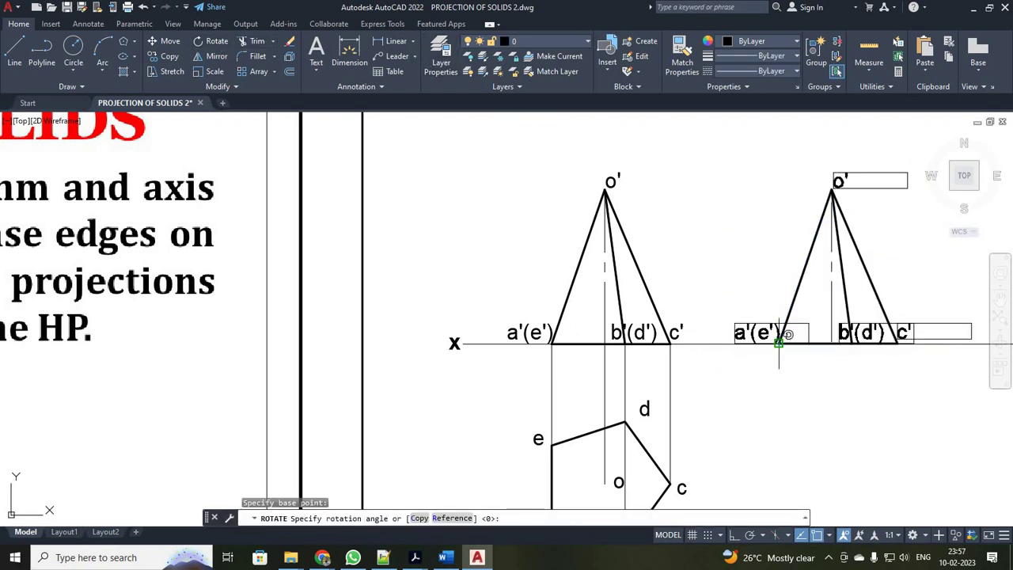
type("45")
key("Return")
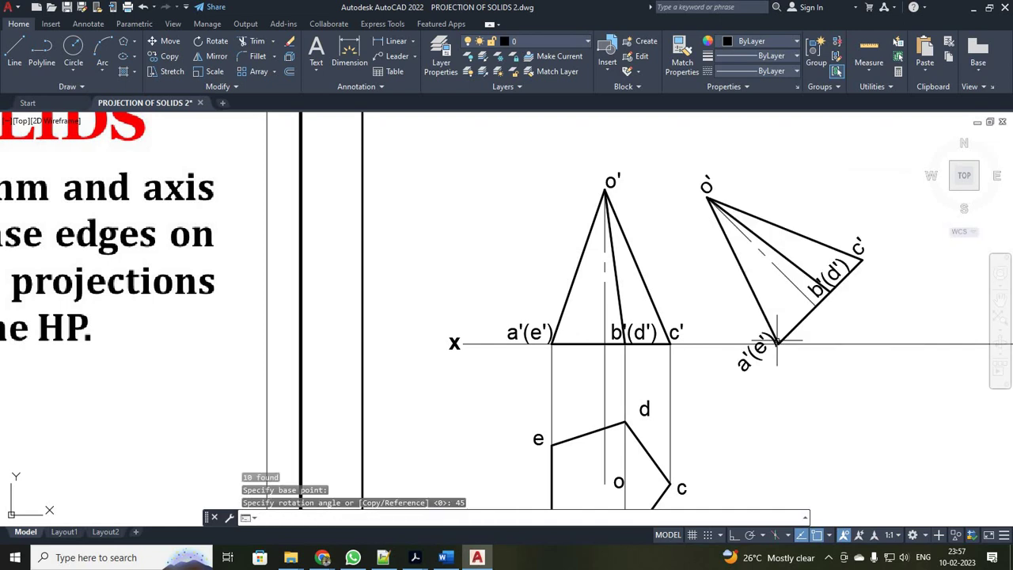
scroll(907, 342, "up", 5)
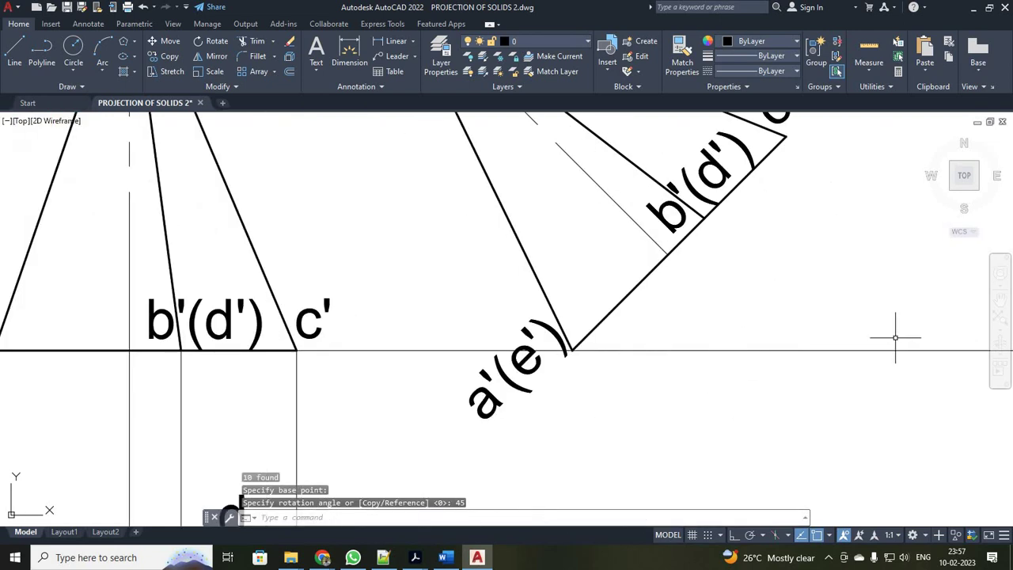
scroll(899, 343, "down", 2)
scroll(604, 380, "down", 4)
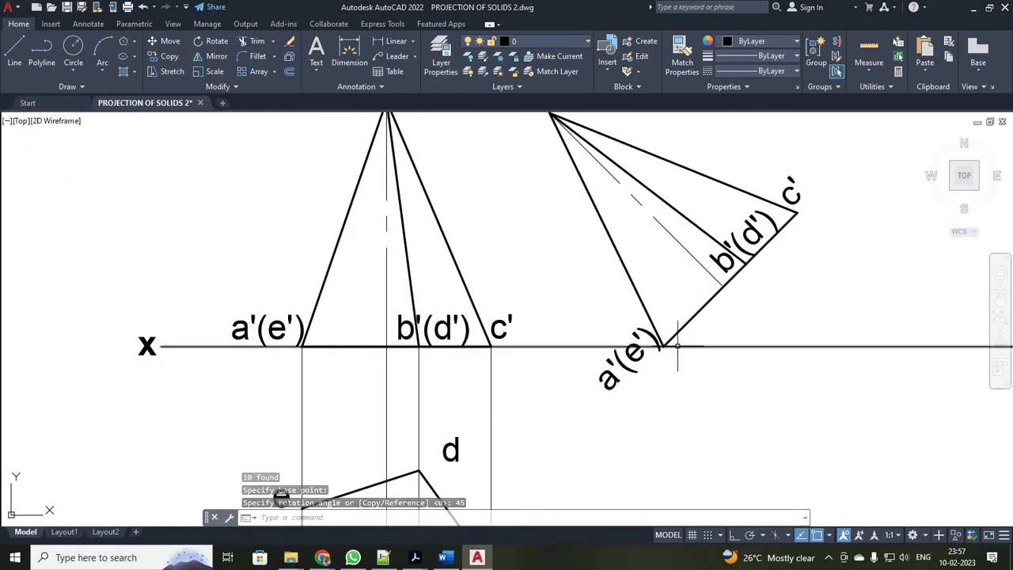
scroll(670, 355, "up", 2)
scroll(720, 392, "up", 2)
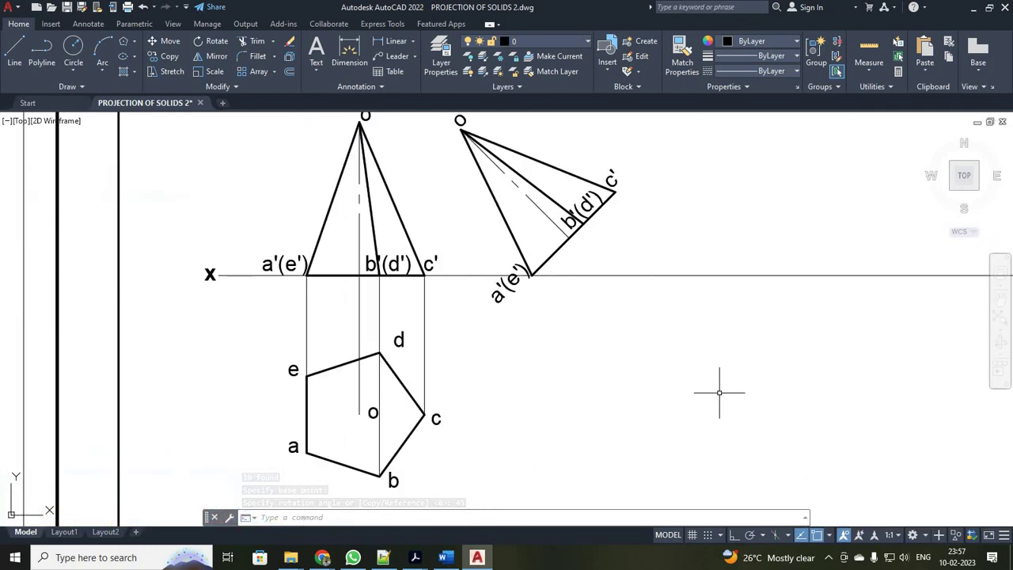
scroll(716, 389, "down", 2)
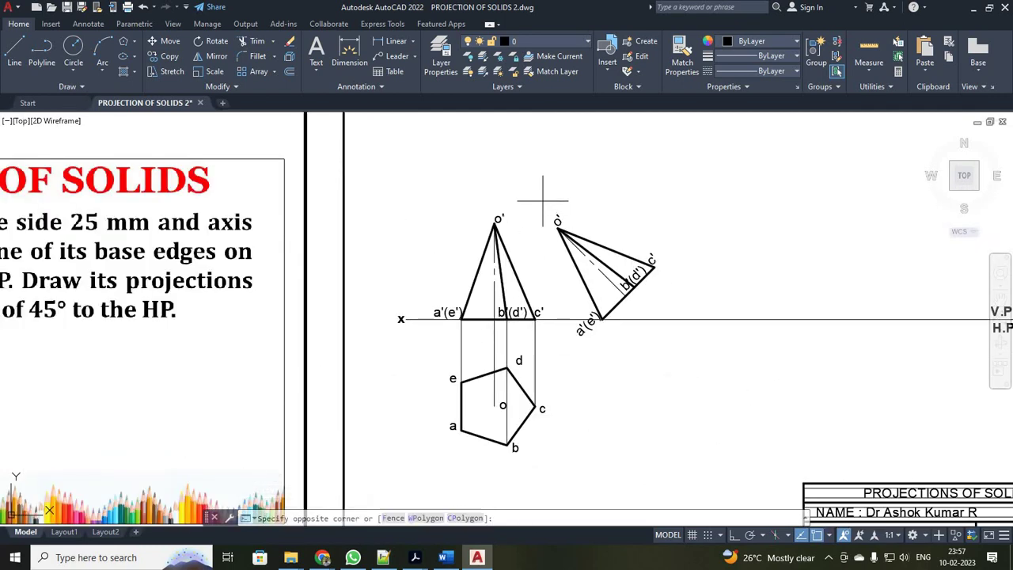
Move the tilted view from a'(e') to a point further right on the XY line.
left_click_drag(542, 203, 683, 357)
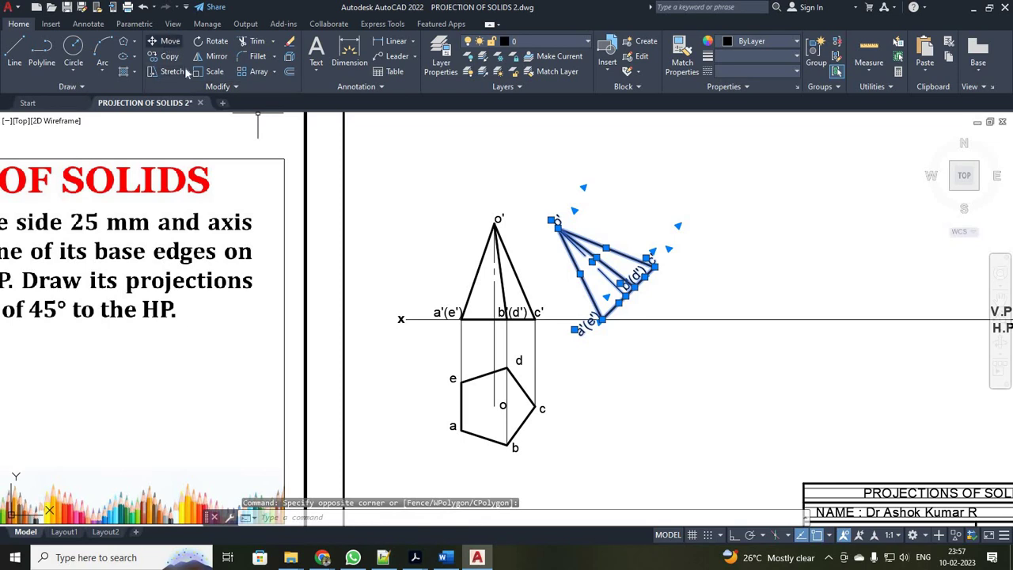
left_click(168, 41)
scroll(717, 346, "up", 4)
scroll(550, 318, "down", 2)
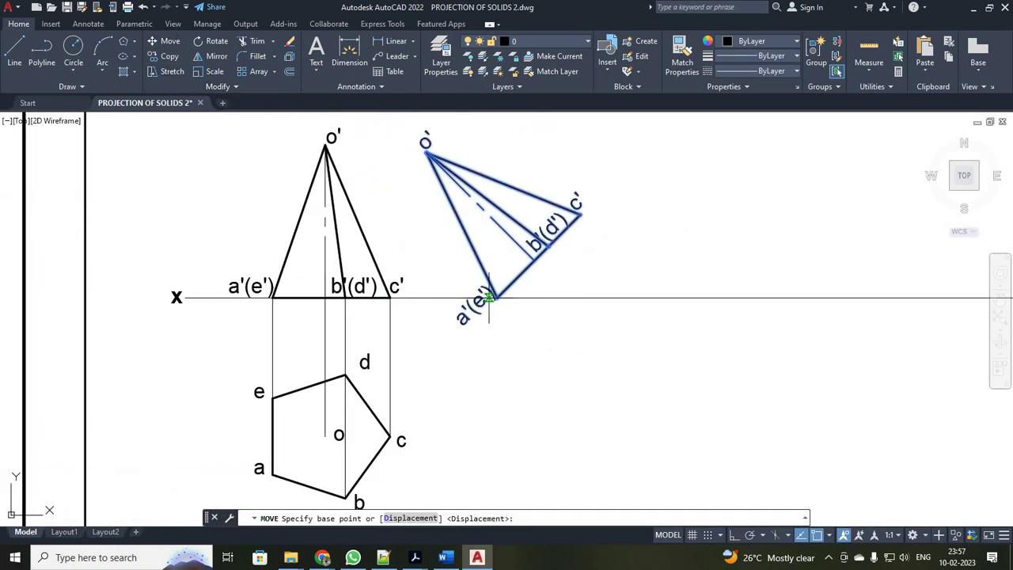
left_click(496, 297)
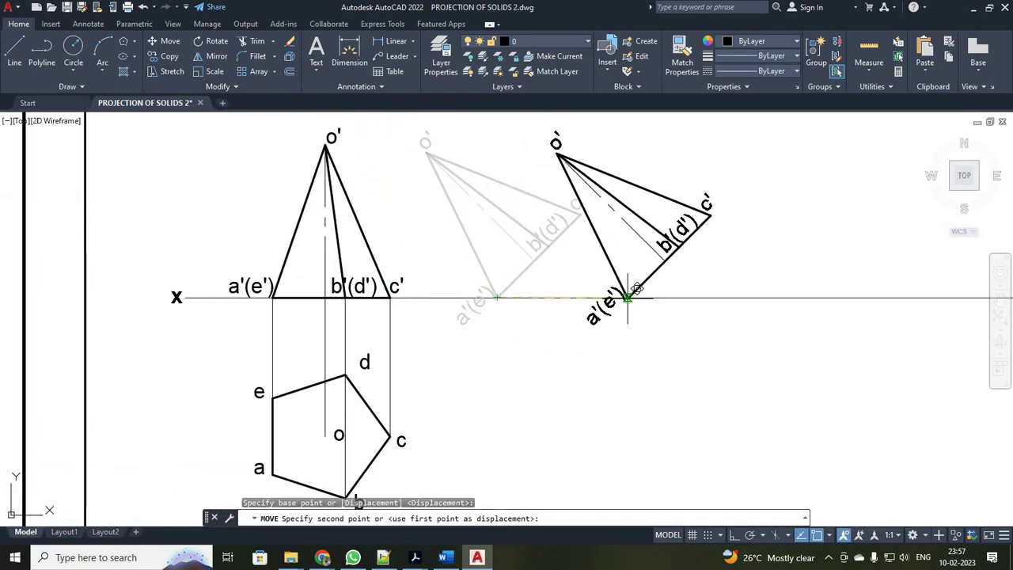
left_click(627, 297)
With Ortho on, draw a vertical projector from a'(e') down below the plan.
key("Escape")
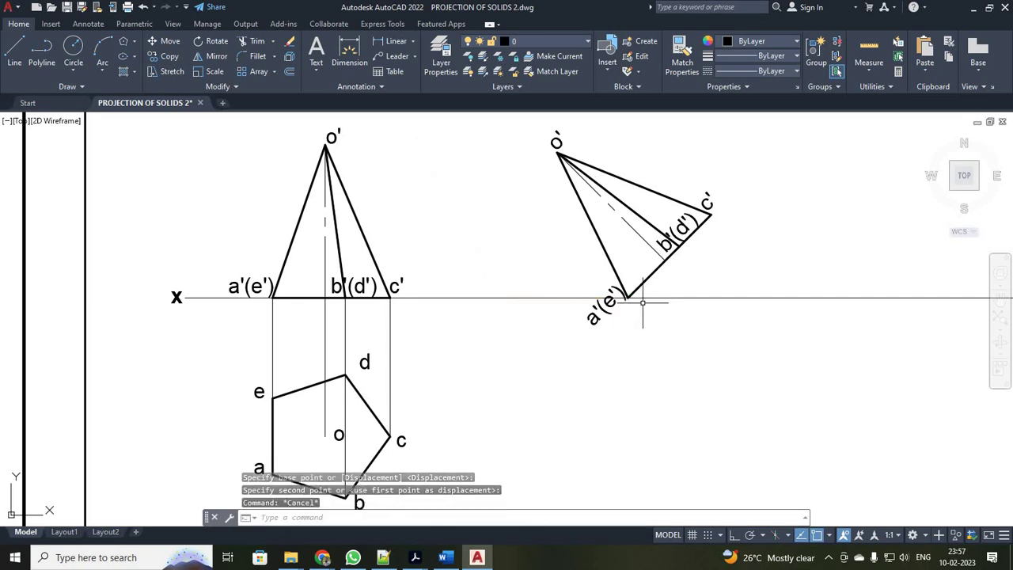
scroll(660, 323, "down", 2)
scroll(661, 323, "down", 3)
scroll(732, 374, "up", 3)
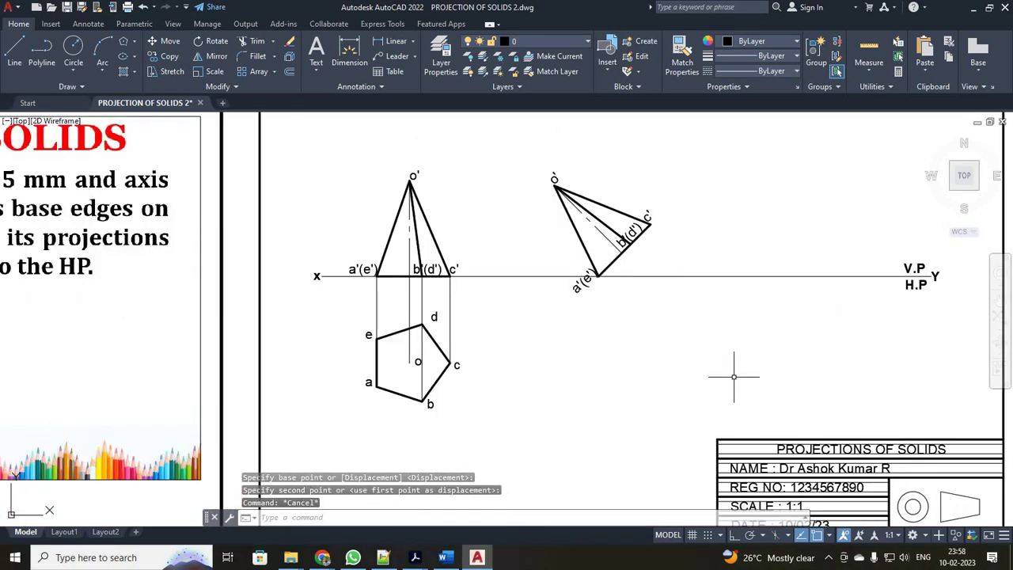
left_click(14, 51)
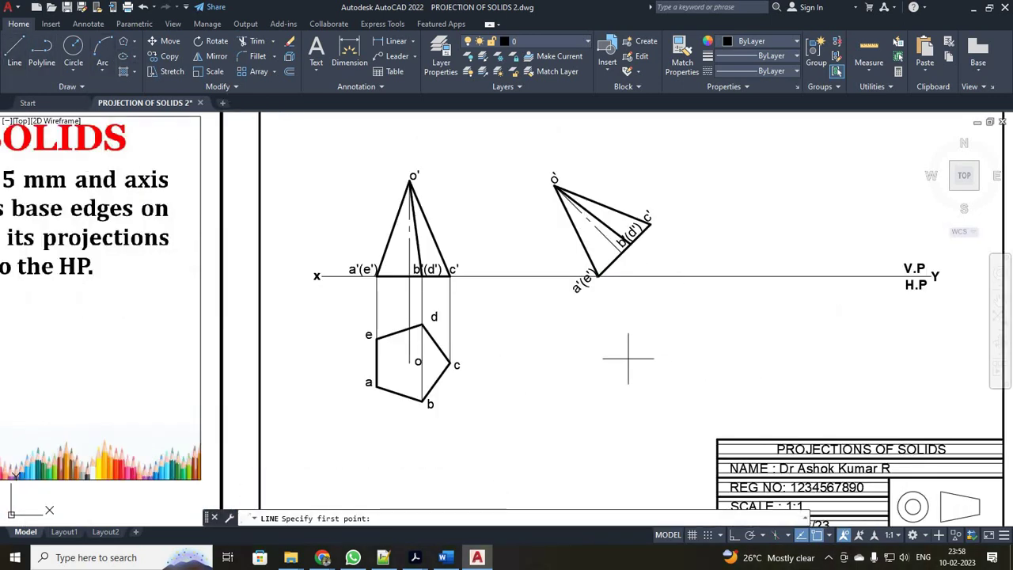
scroll(602, 318, "up", 2)
left_click(597, 250)
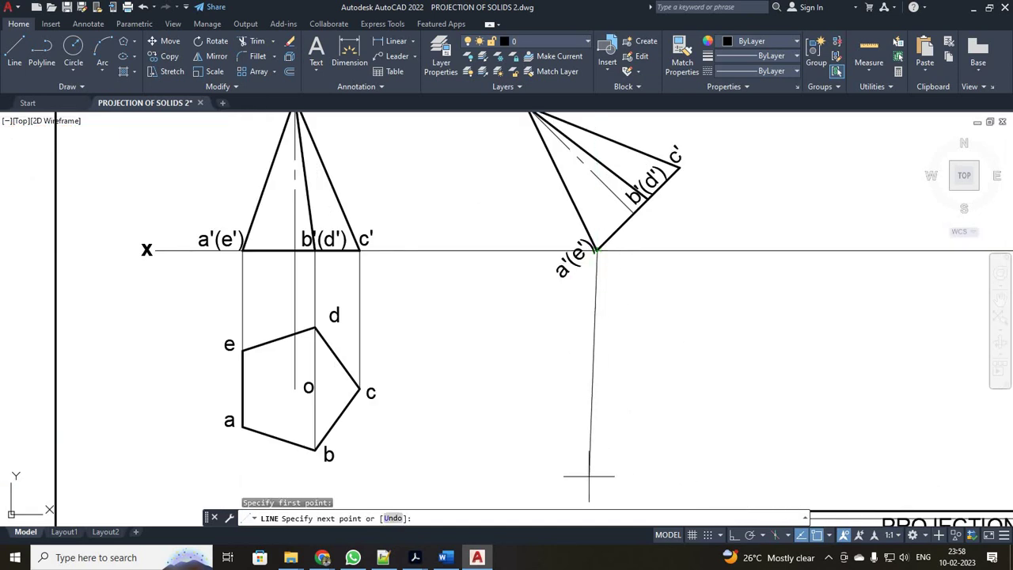
key("F8")
left_click(597, 486)
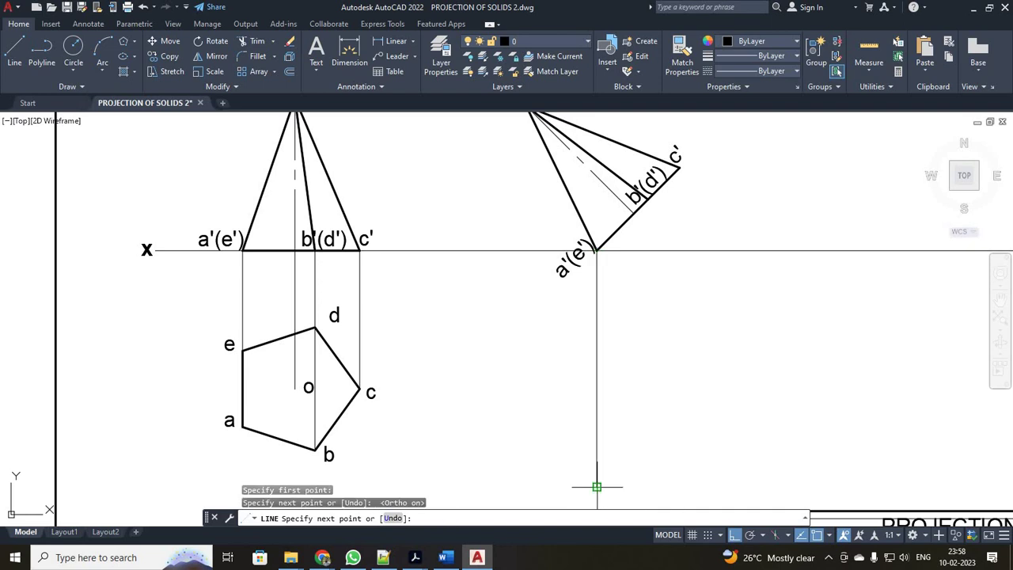
key("Escape")
Draw vertical projectors from b'(d') and c' down below the plan.
left_click(16, 52)
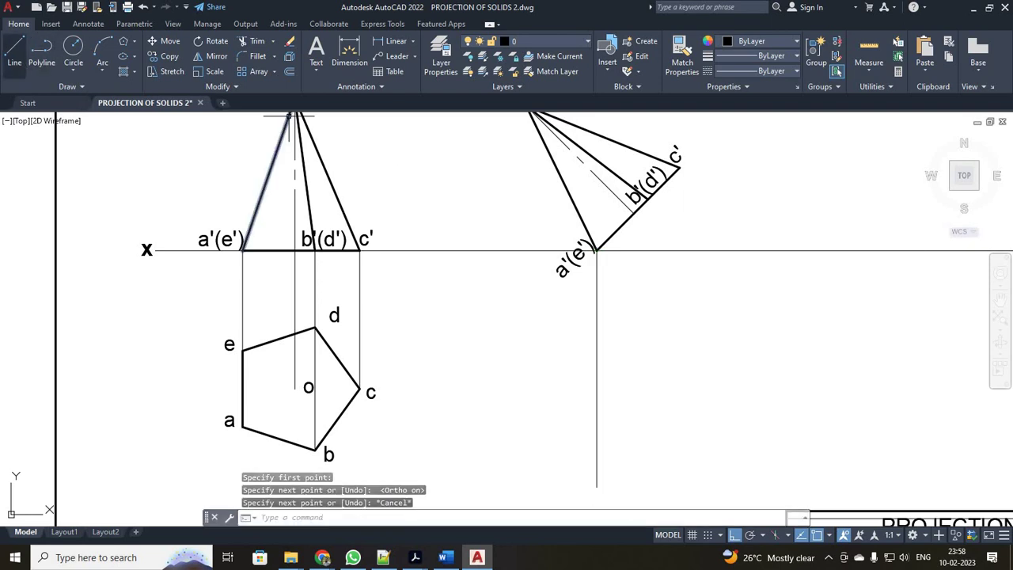
left_click(647, 199)
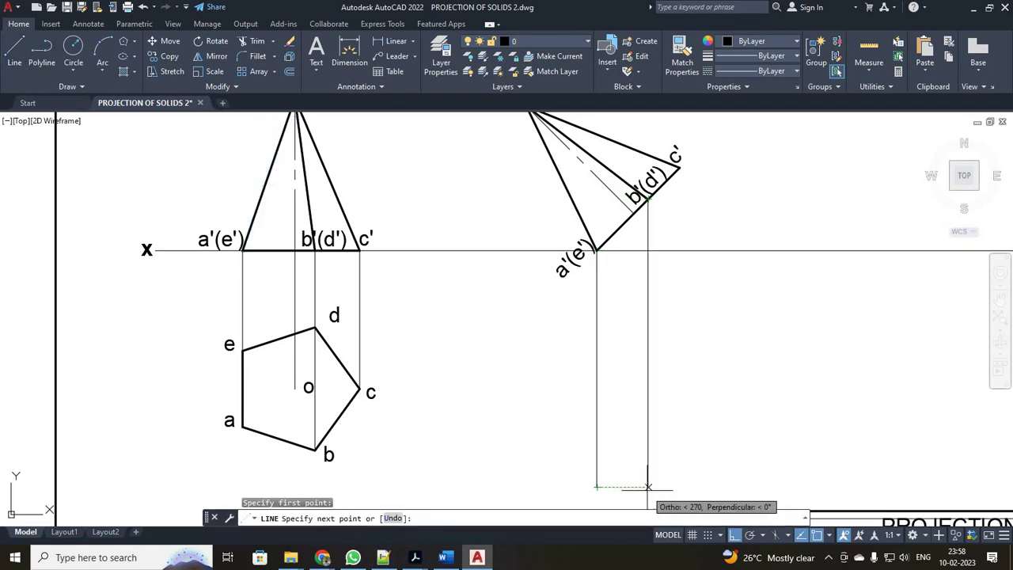
key("Escape")
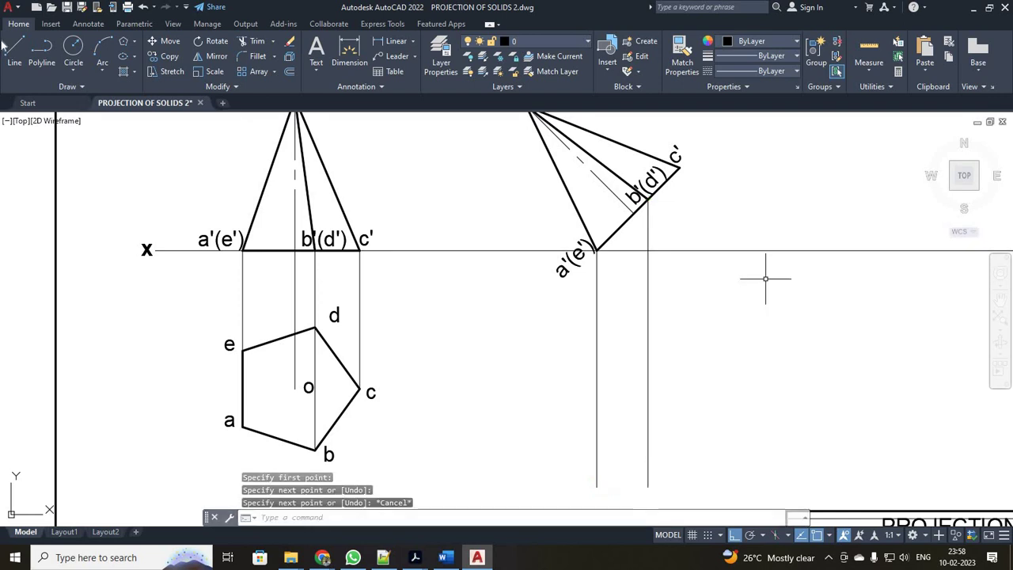
key("Return")
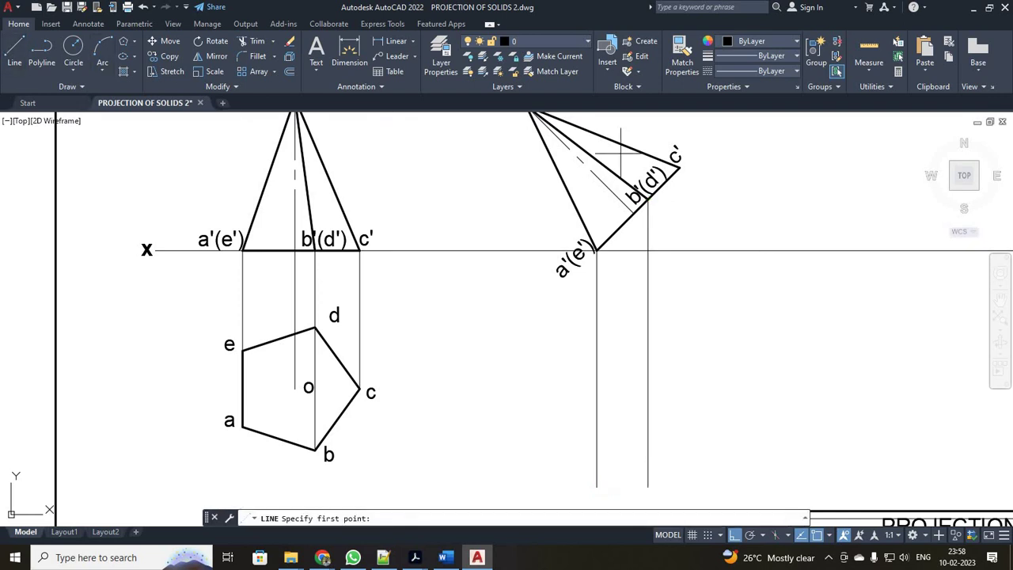
left_click(680, 168)
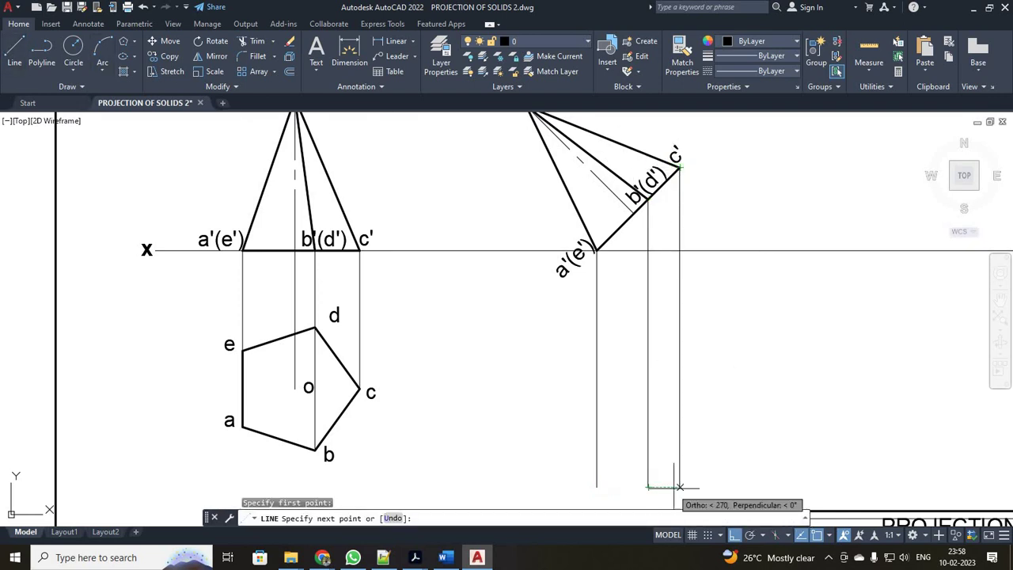
left_click(679, 487)
key("Escape")
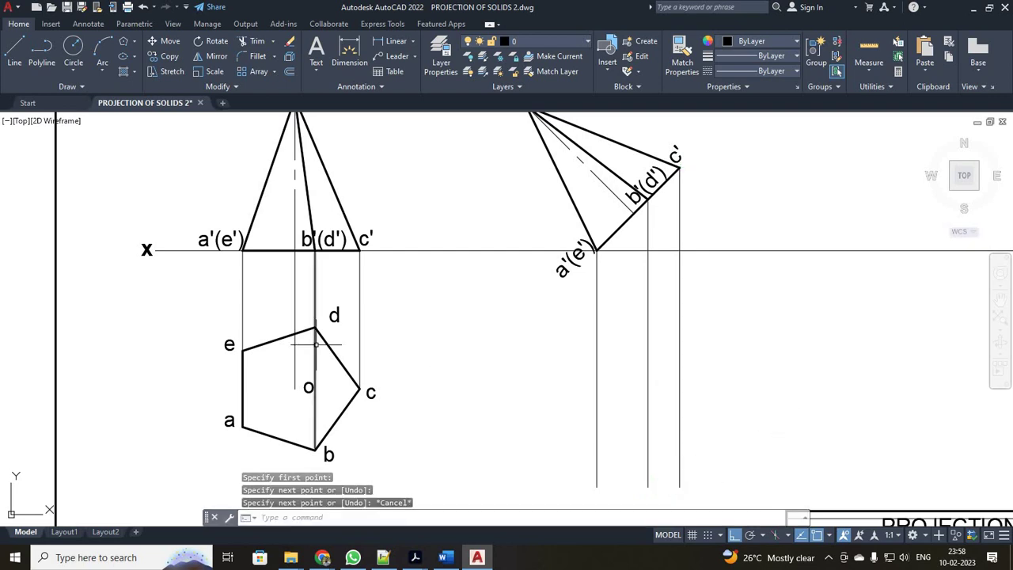
scroll(315, 344, "down", 2)
scroll(531, 365, "up", 2)
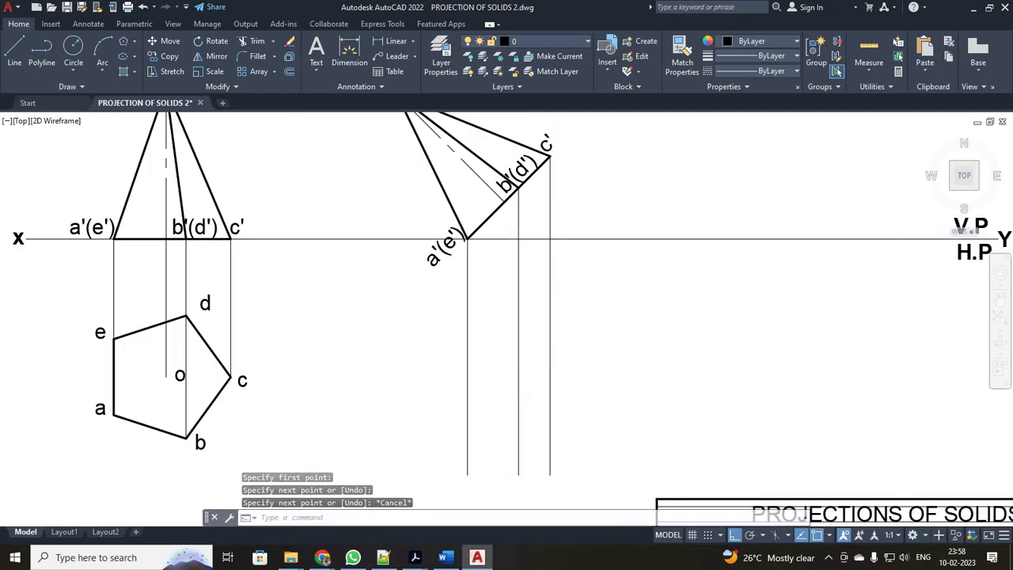
scroll(532, 365, "down", 2)
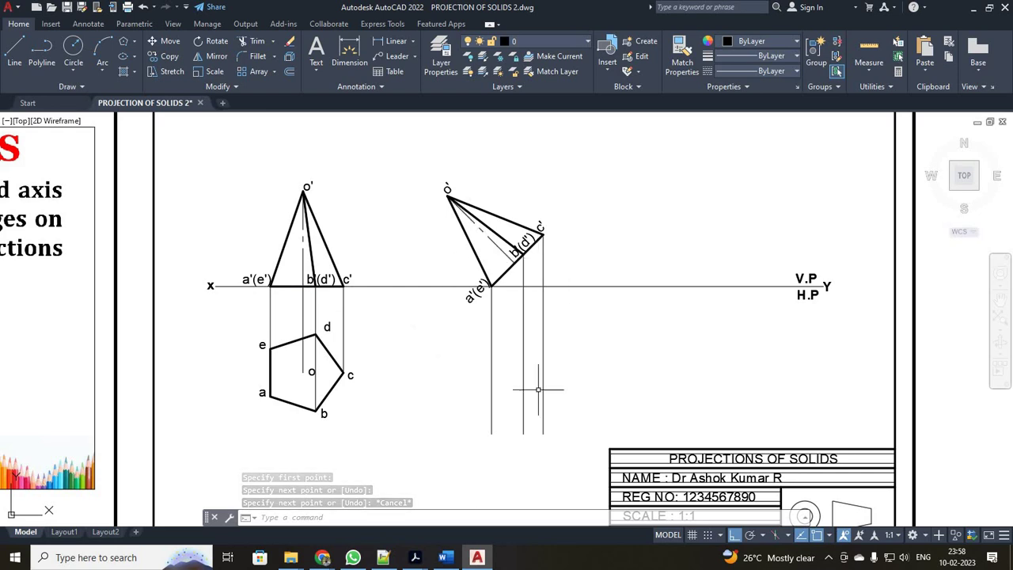
scroll(465, 339, "up", 2)
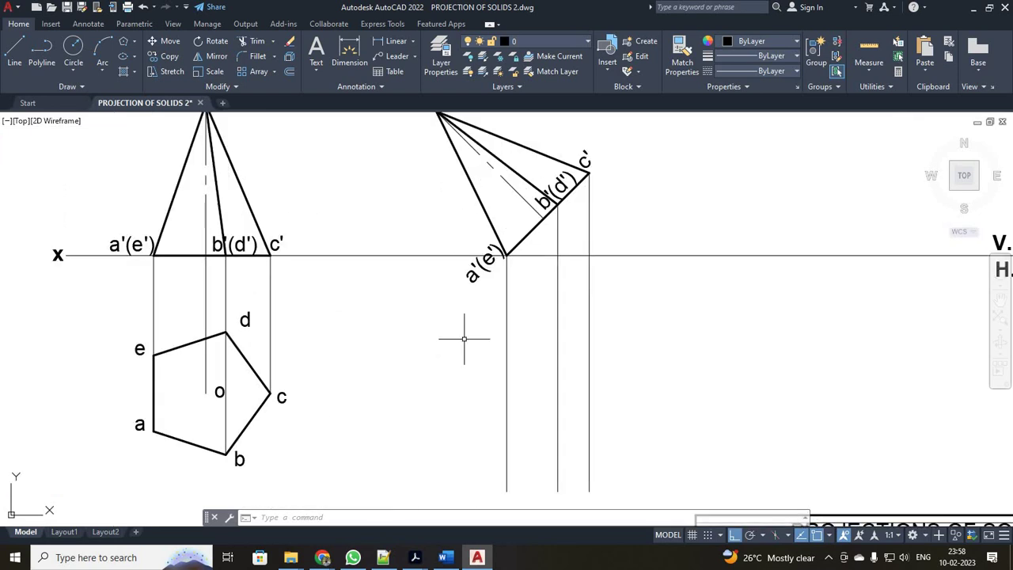
scroll(464, 339, "down", 2)
Draw horizontal projectors from plan points d and e rightward past the verticals.
left_click(15, 50)
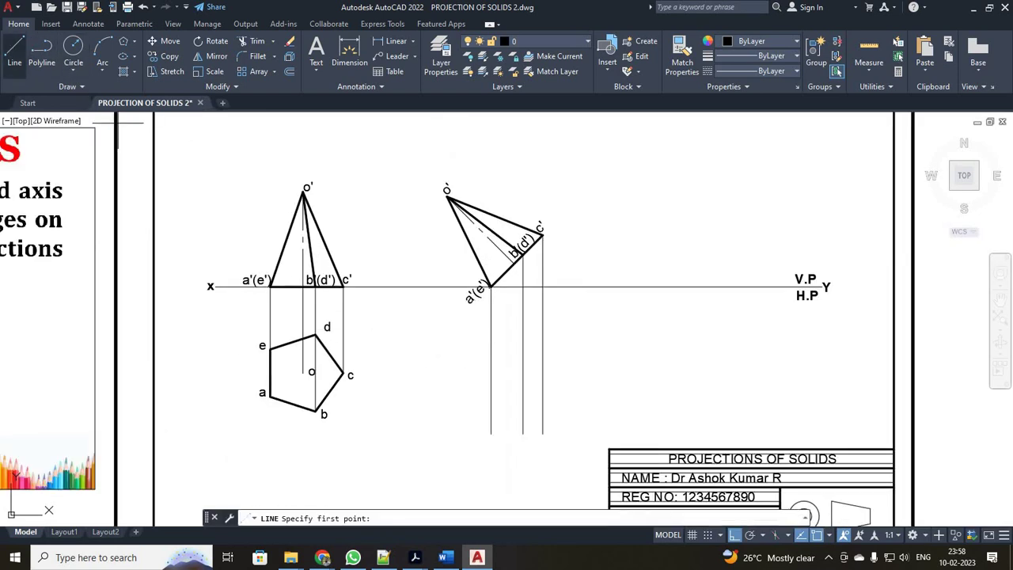
left_click(315, 333)
left_click(583, 351)
key("Escape")
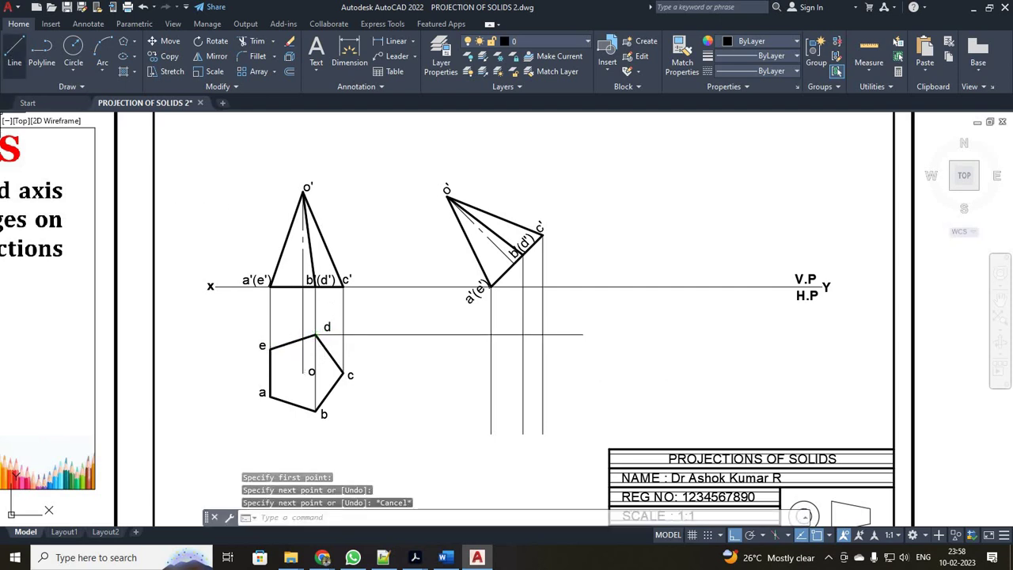
left_click(15, 49)
left_click(270, 346)
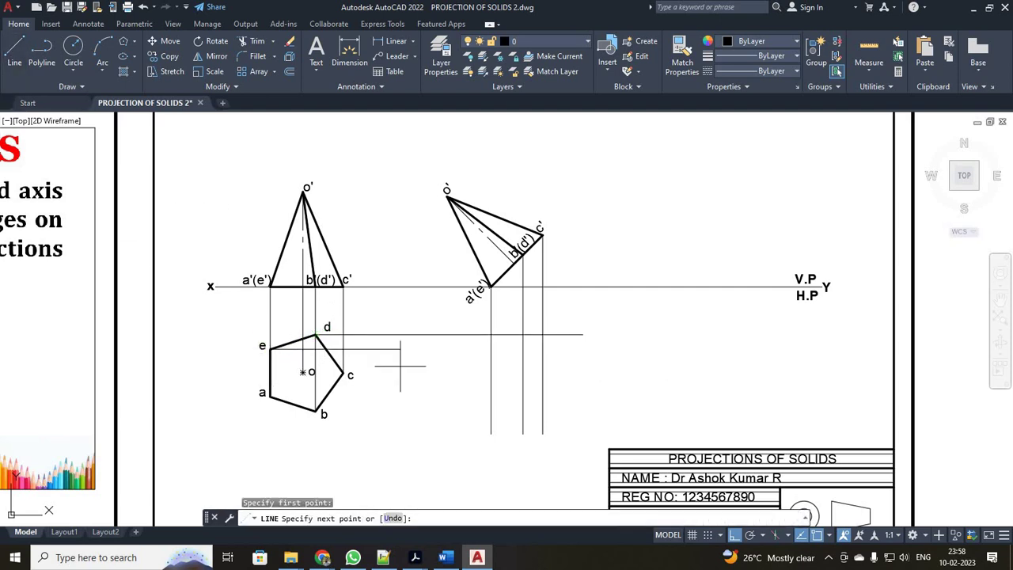
left_click(583, 349)
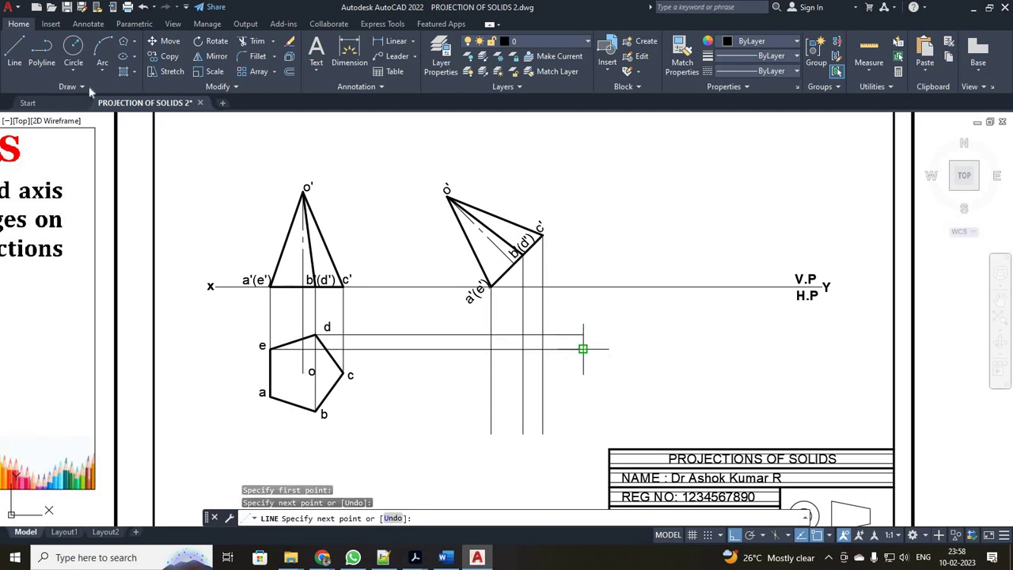
key("Escape")
Draw horizontal projectors from plan points c, a and b rightward past the verticals.
key("Return")
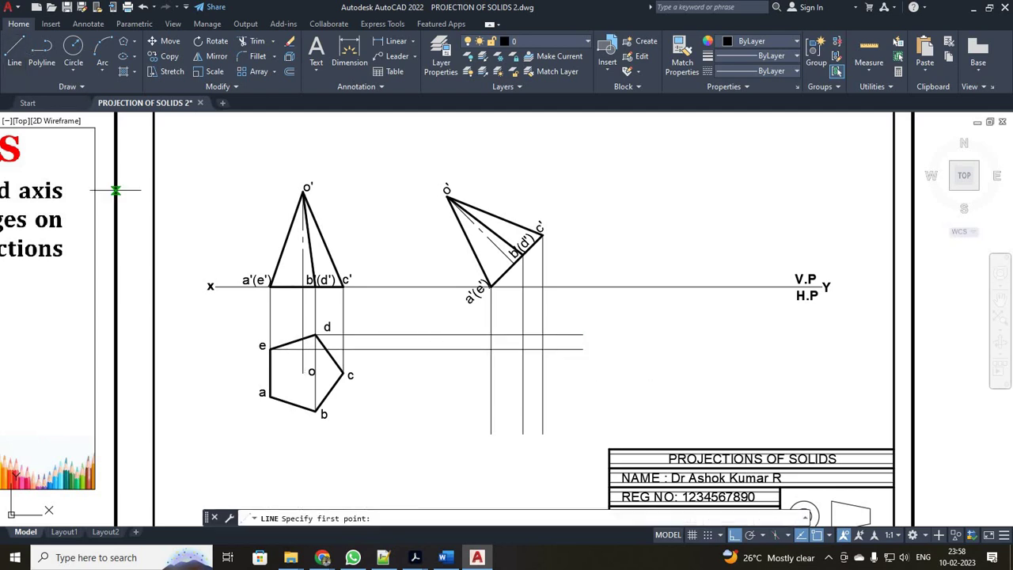
left_click(345, 371)
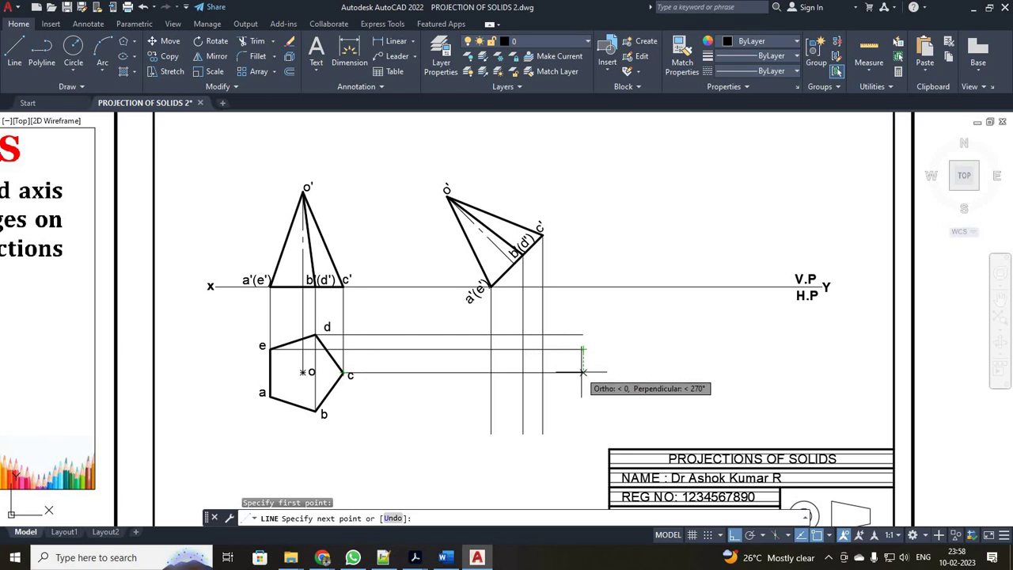
left_click(582, 371)
key("Escape")
key("Return")
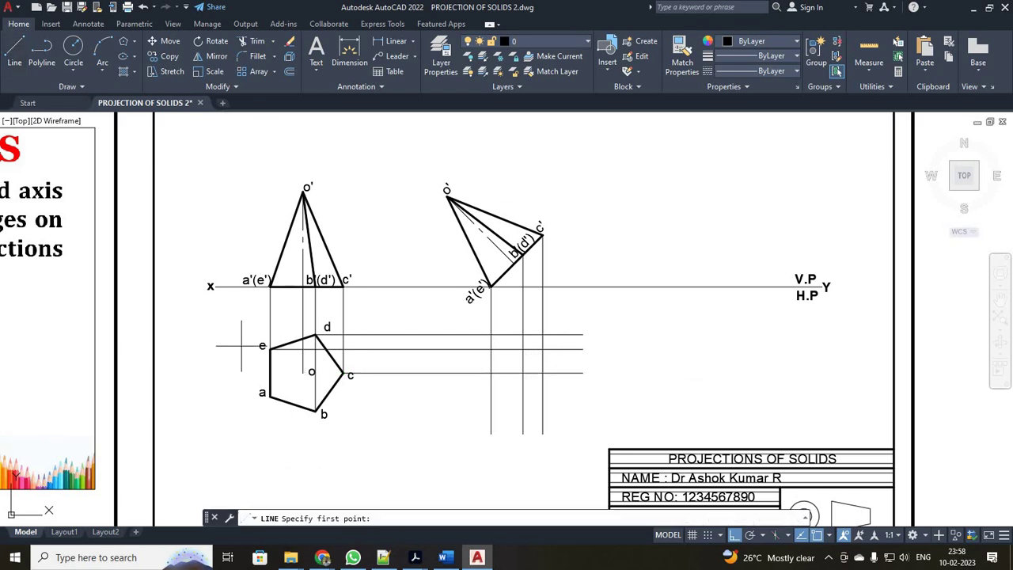
left_click(270, 396)
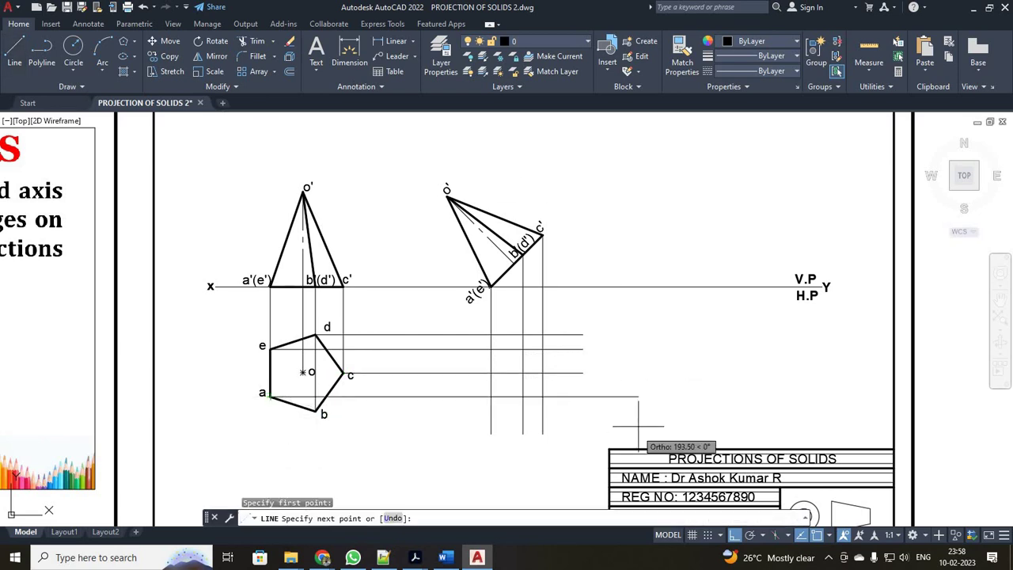
left_click(582, 396)
key("Escape")
left_click(14, 49)
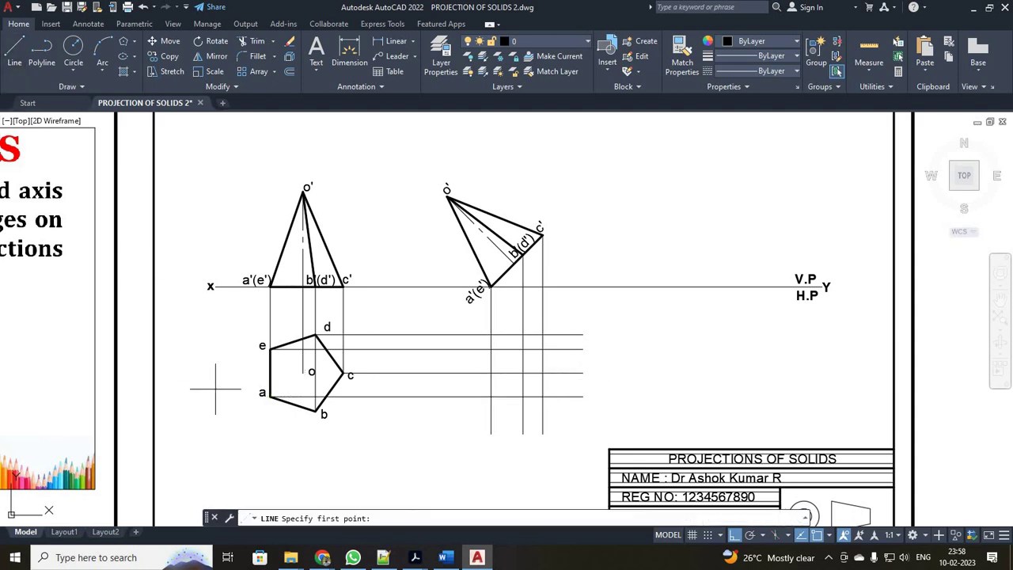
scroll(381, 435, "up", 2)
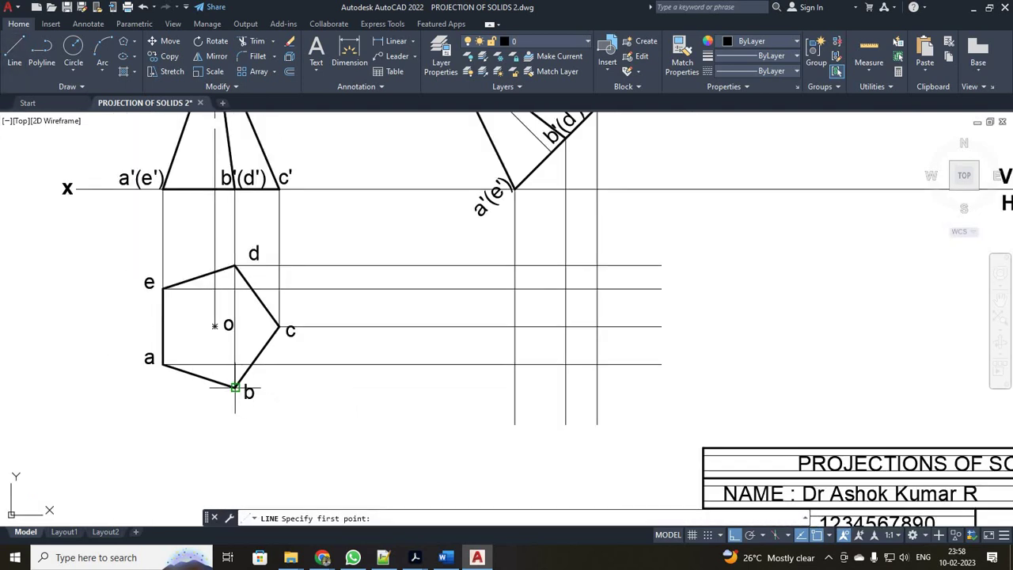
left_click(235, 387)
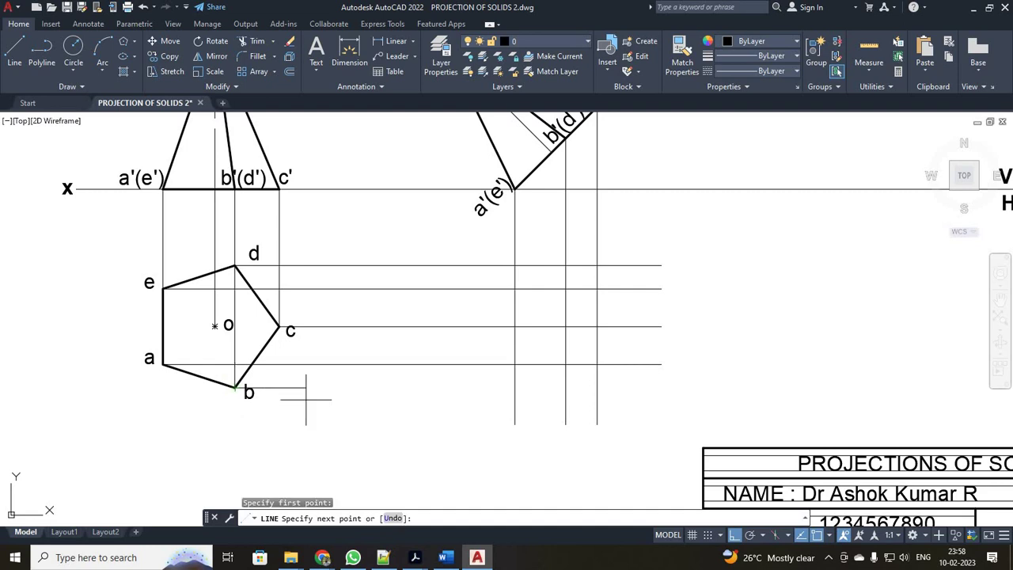
left_click(657, 387)
key("Escape")
scroll(595, 417, "down", 2)
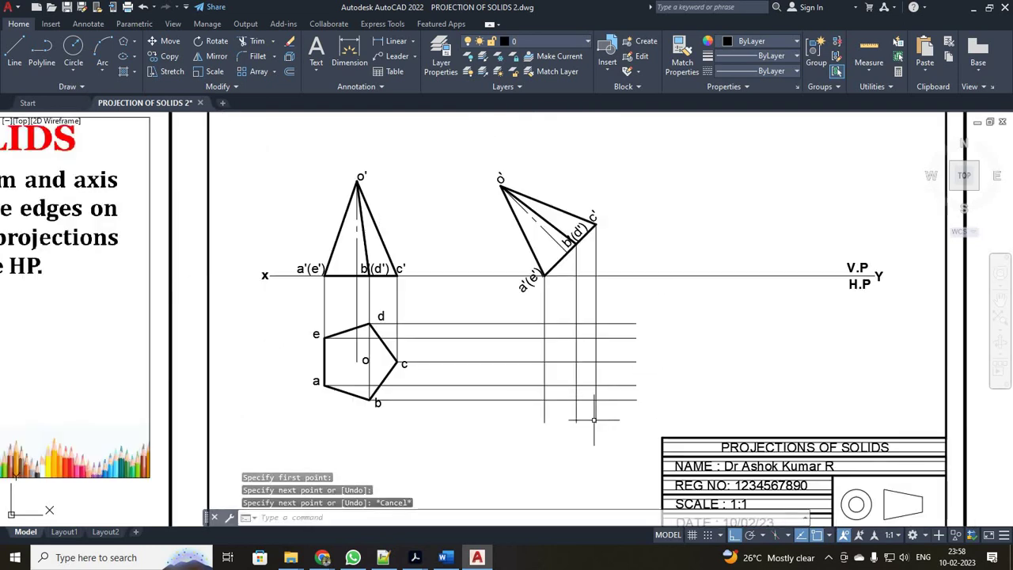
scroll(594, 419, "up", 2)
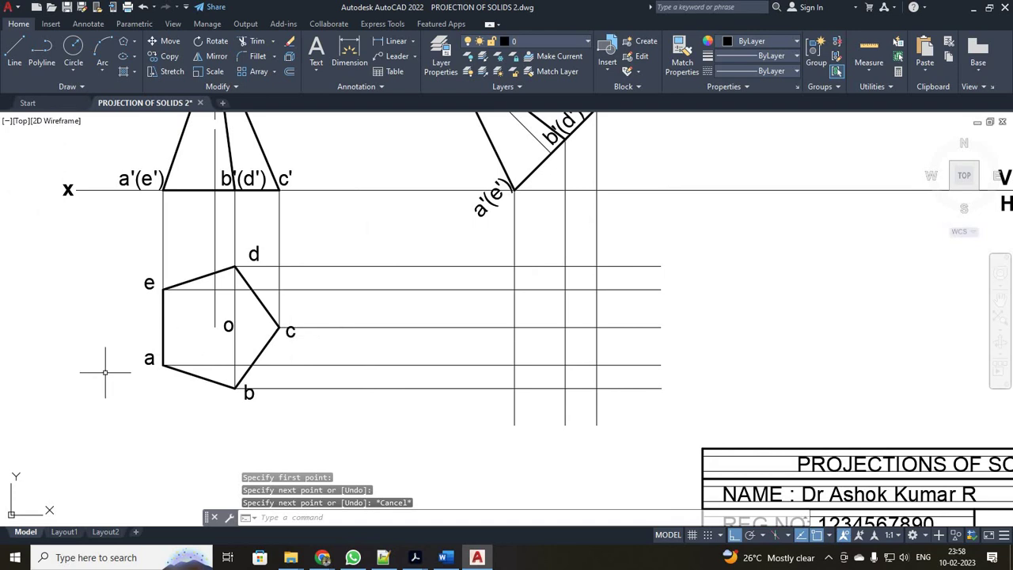
Copy the a label onto three projector intersections with Ortho off.
left_click(148, 355)
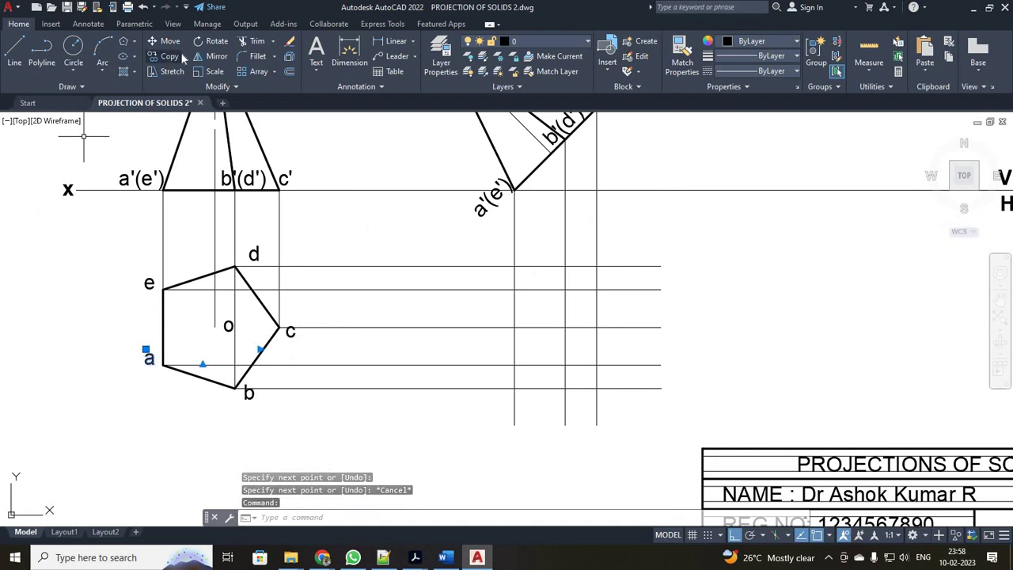
type("co")
key("Return")
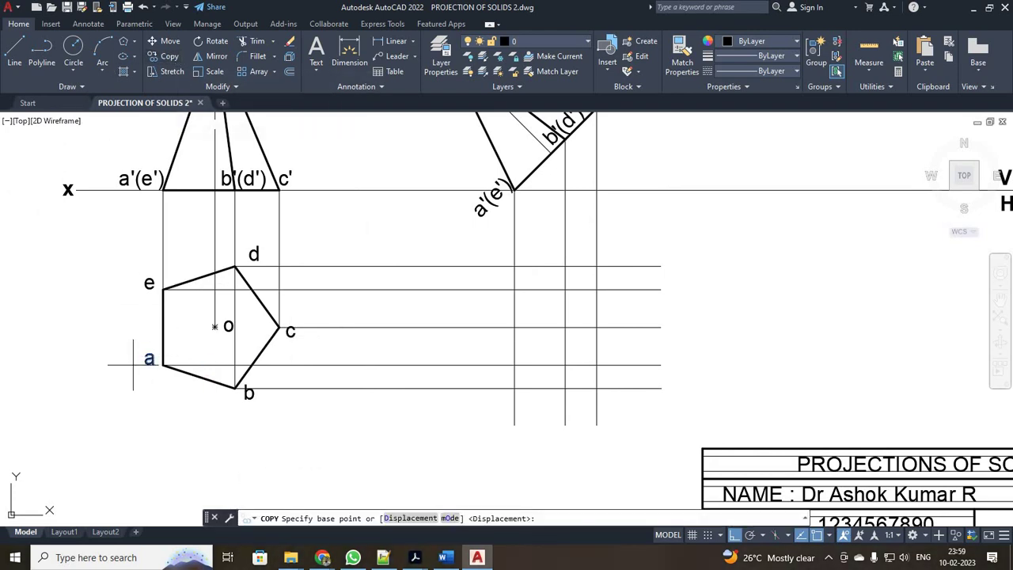
left_click(146, 363)
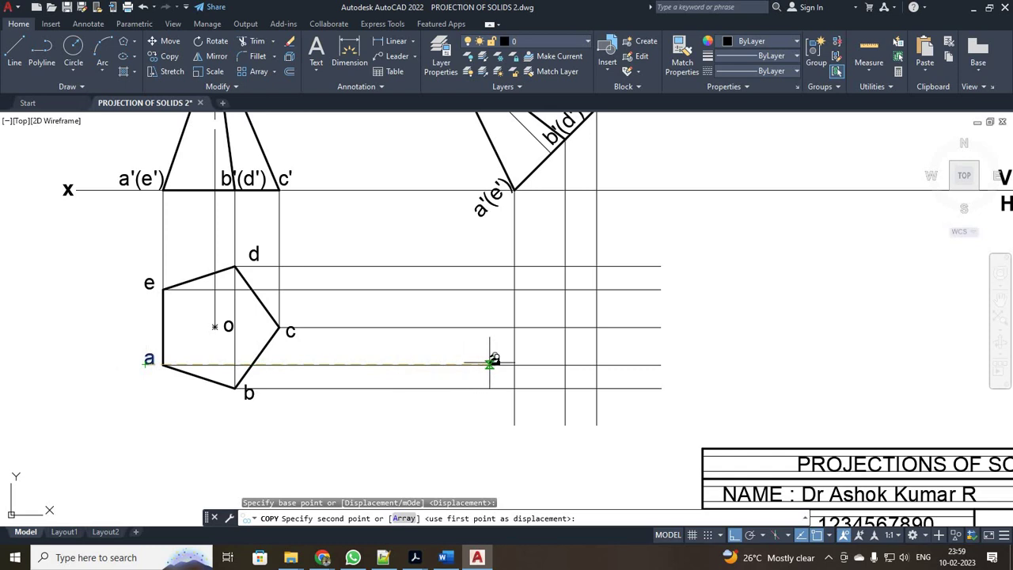
key("F8")
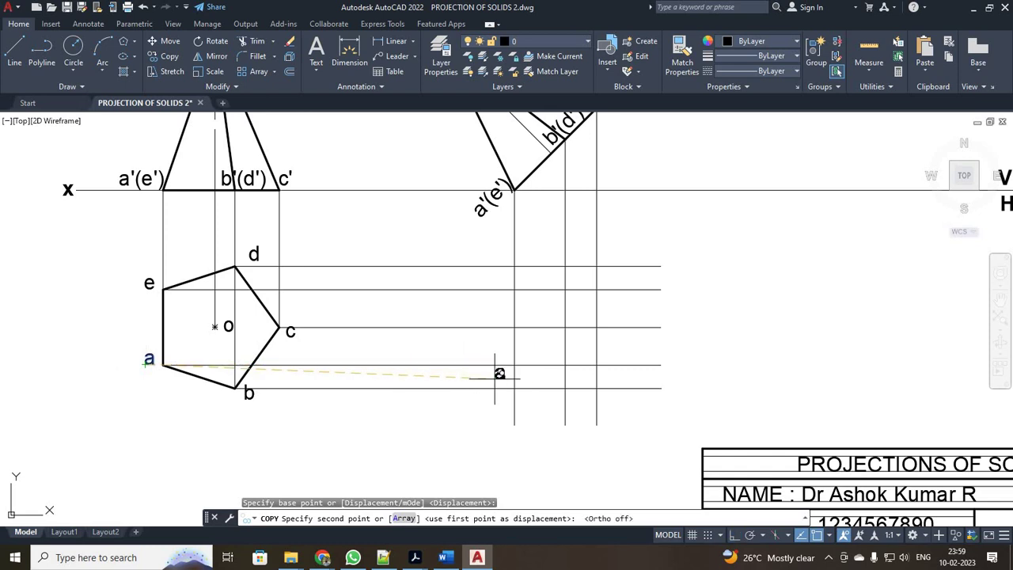
left_click(498, 373)
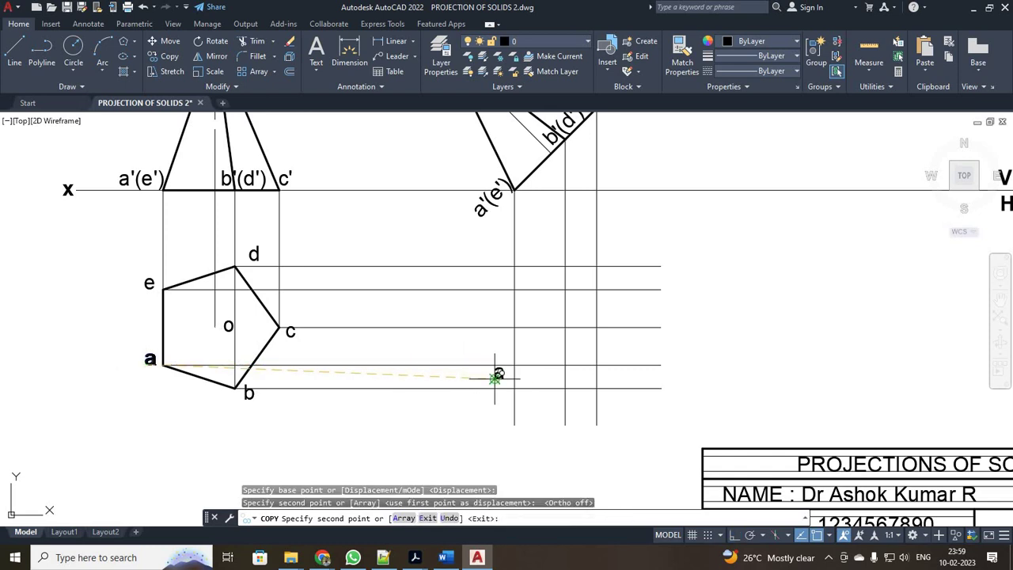
left_click(566, 402)
left_click(605, 341)
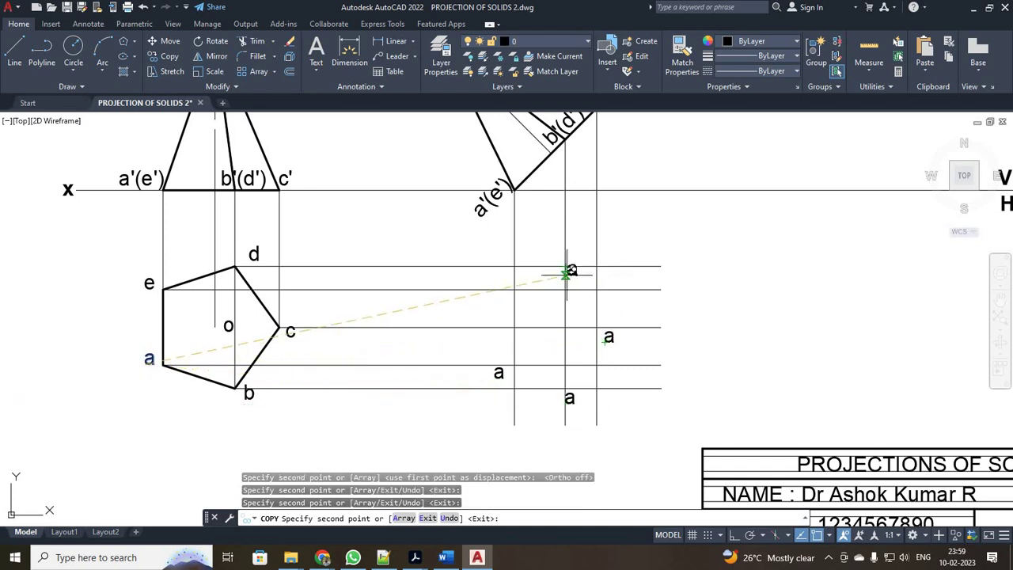
Place the remaining a label copies, undoing a misplaced one and redoing the placements.
scroll(566, 273, "down", 2)
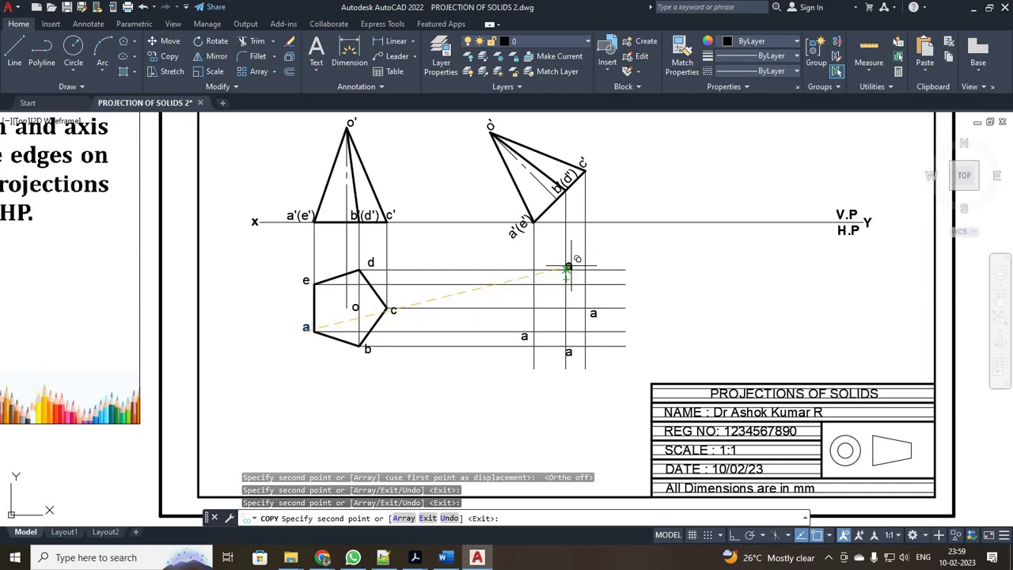
left_click(568, 264)
scroll(575, 287, "up", 2)
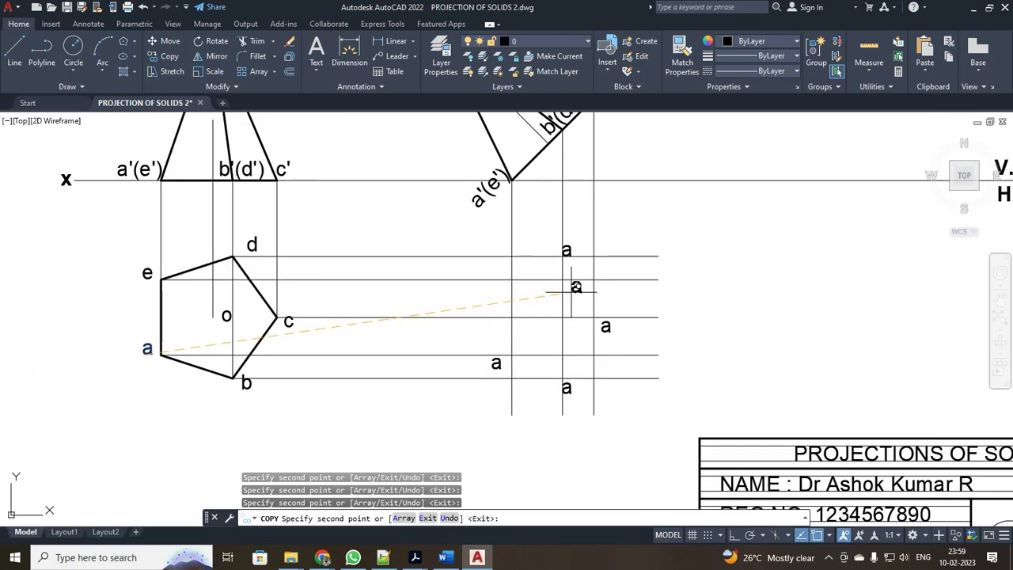
key("ctrl+z")
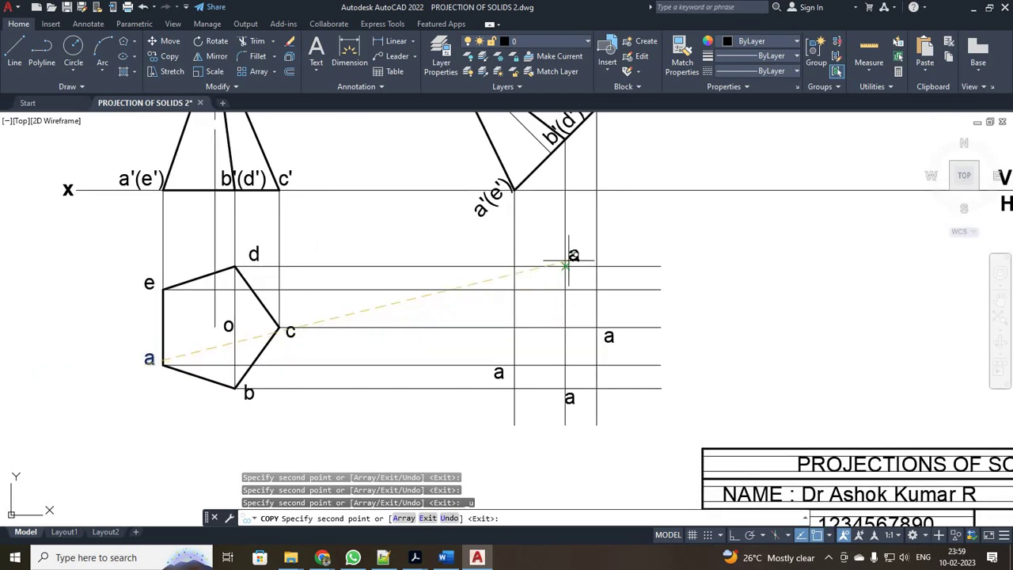
left_click(577, 253)
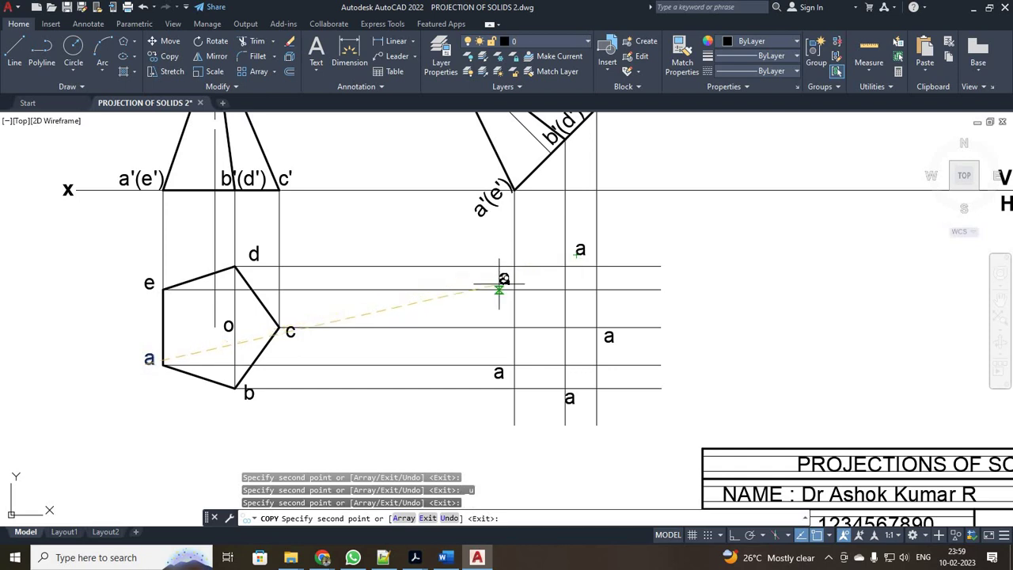
key("Escape")
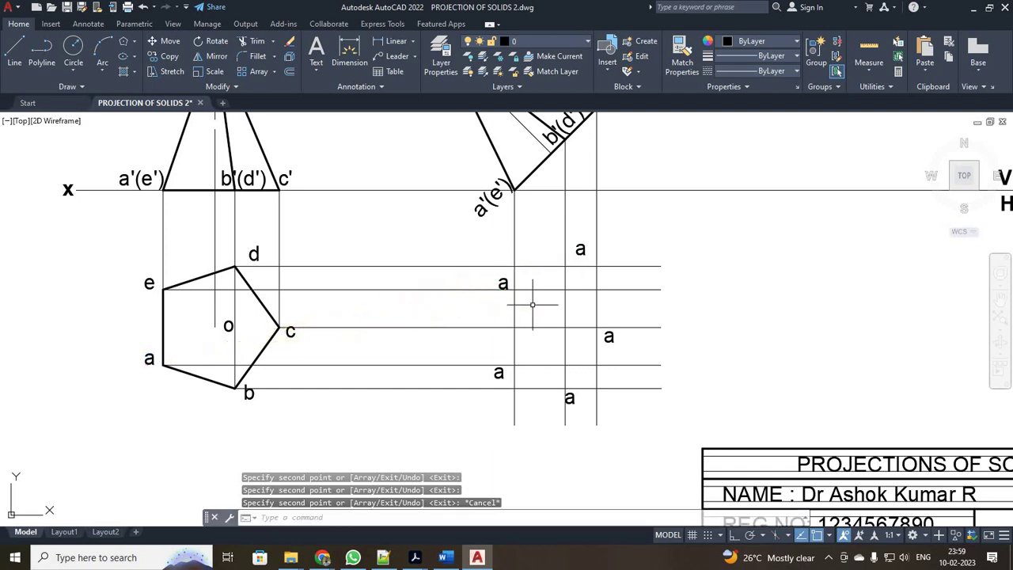
key("ctrl+z")
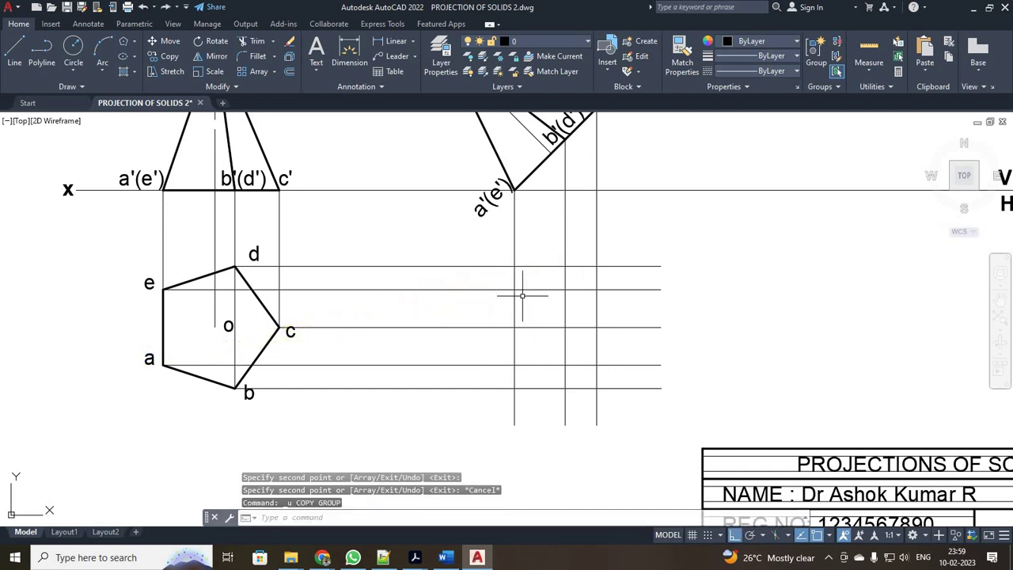
key("ctrl+y")
scroll(534, 350, "up", 2)
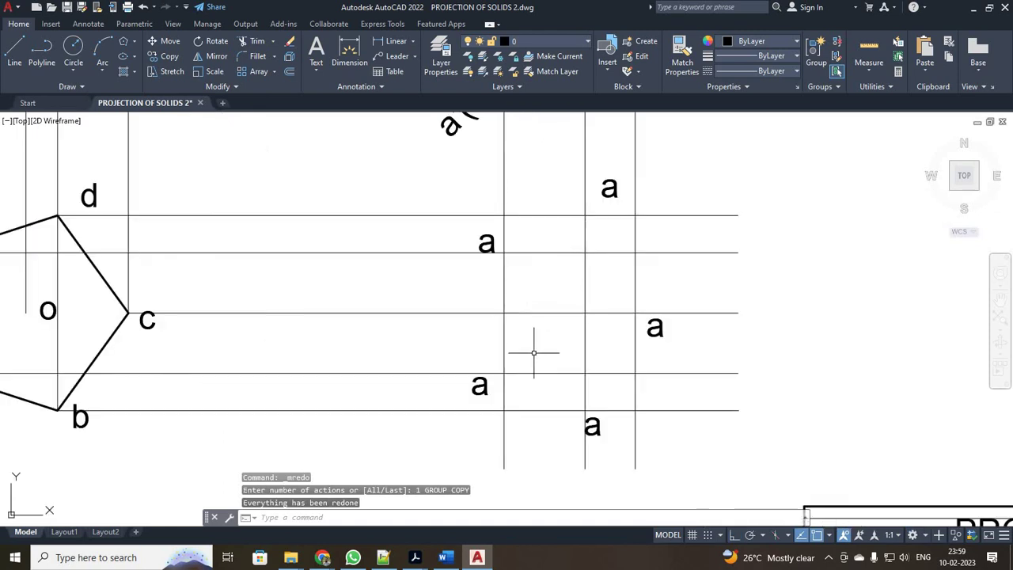
Relabel the lower and right copied points as b and c.
double_click(592, 425)
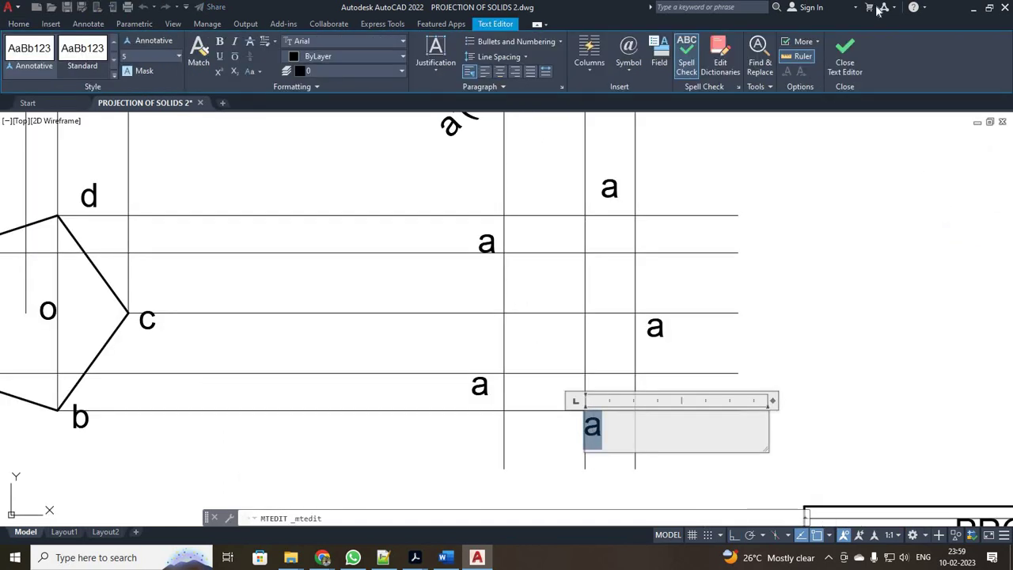
type("b")
left_click(690, 250)
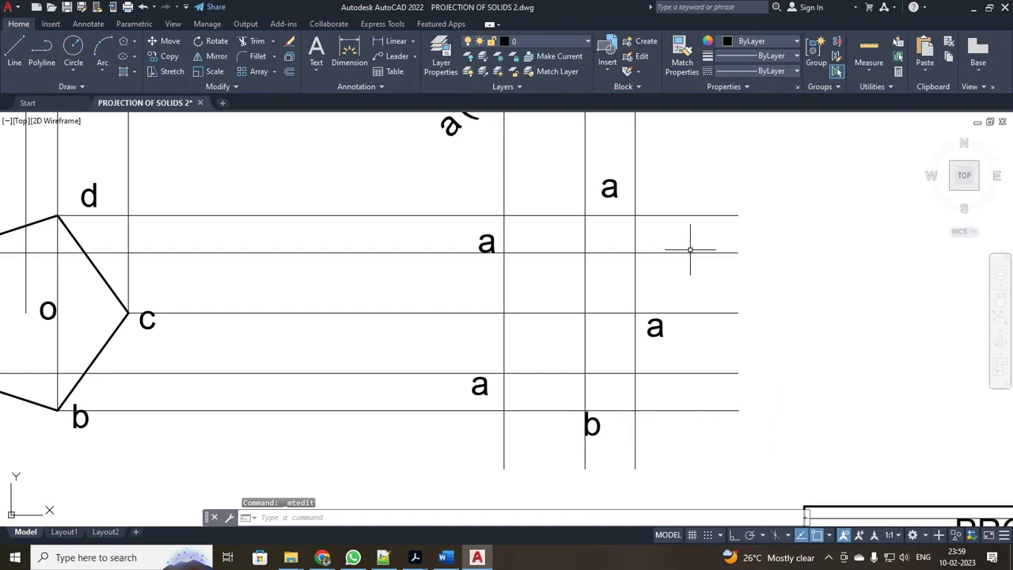
left_click(655, 323)
double_click(656, 327)
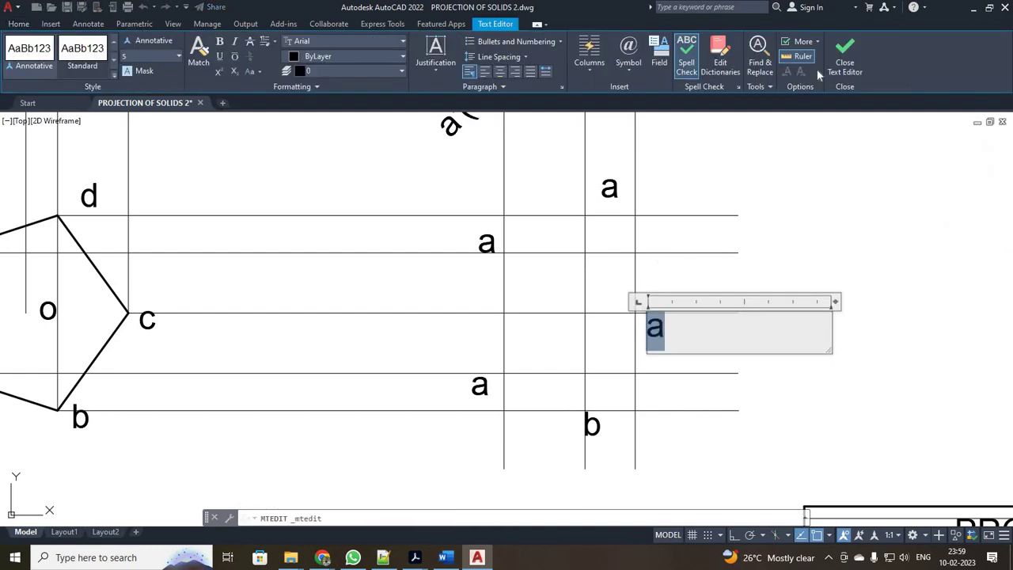
type("c")
left_click(844, 54)
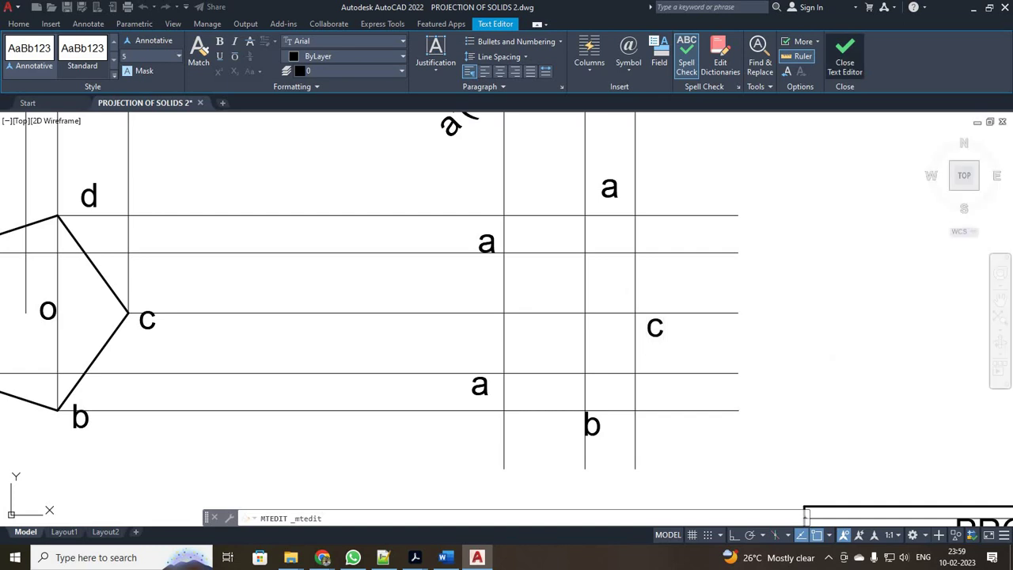
Relabel the top and upper-left copied points as d and e.
double_click(606, 187)
type("d")
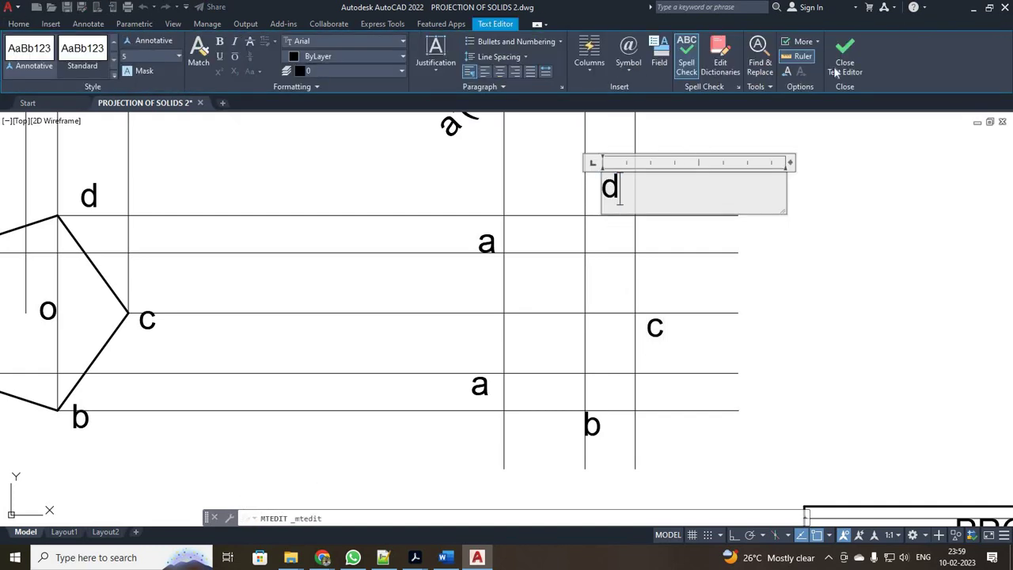
left_click(844, 53)
double_click(480, 241)
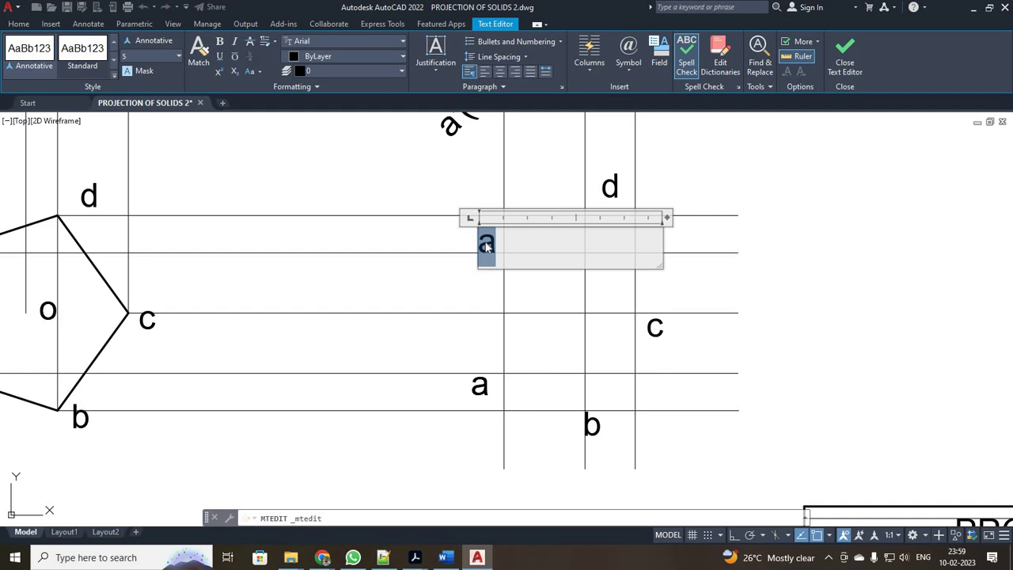
type("e")
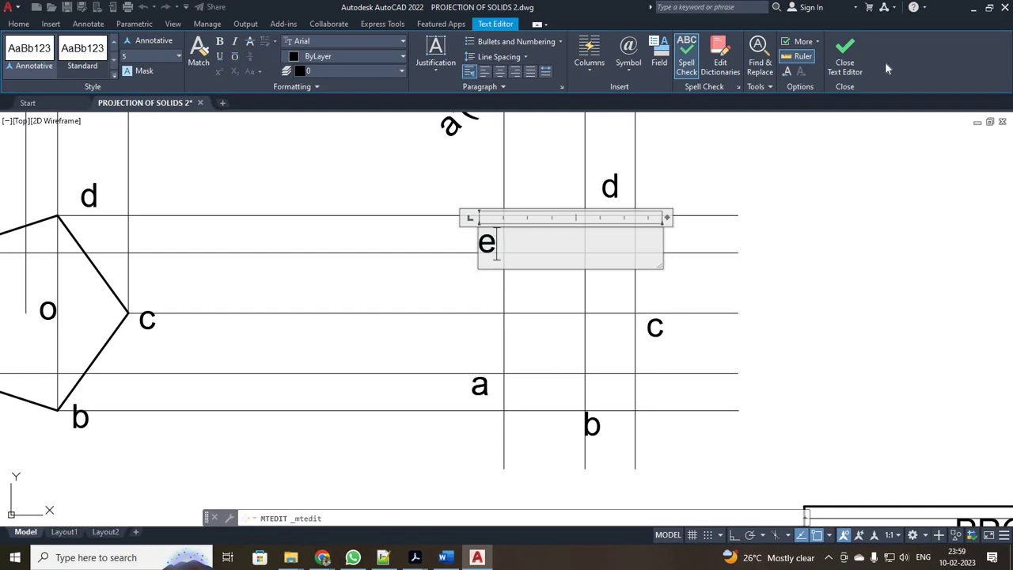
left_click(834, 67)
scroll(773, 188, "down", 4)
Set the current lineweight to 0.35 mm.
scroll(754, 250, "down", 3)
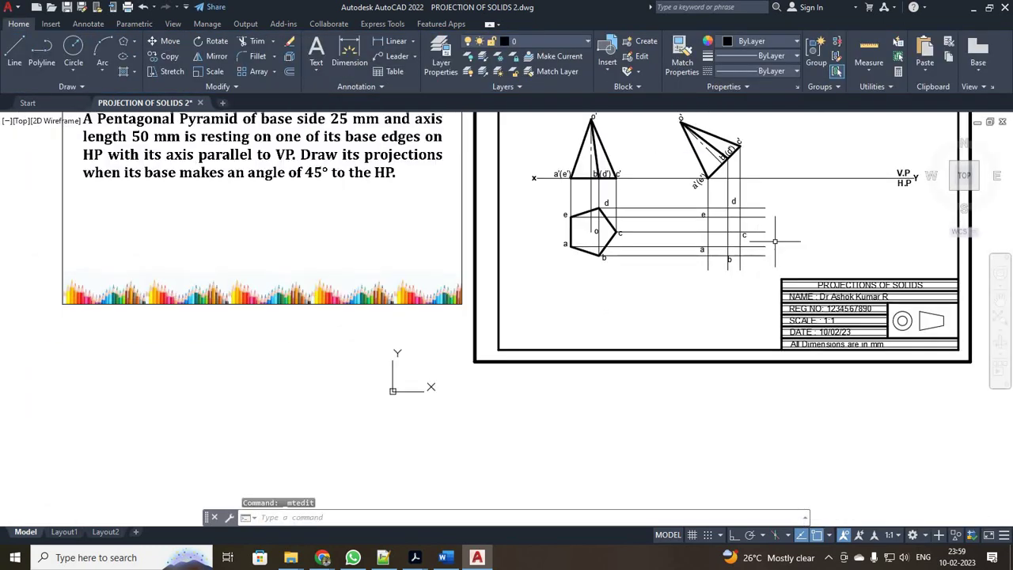
scroll(782, 240, "up", 5)
scroll(799, 226, "down", 4)
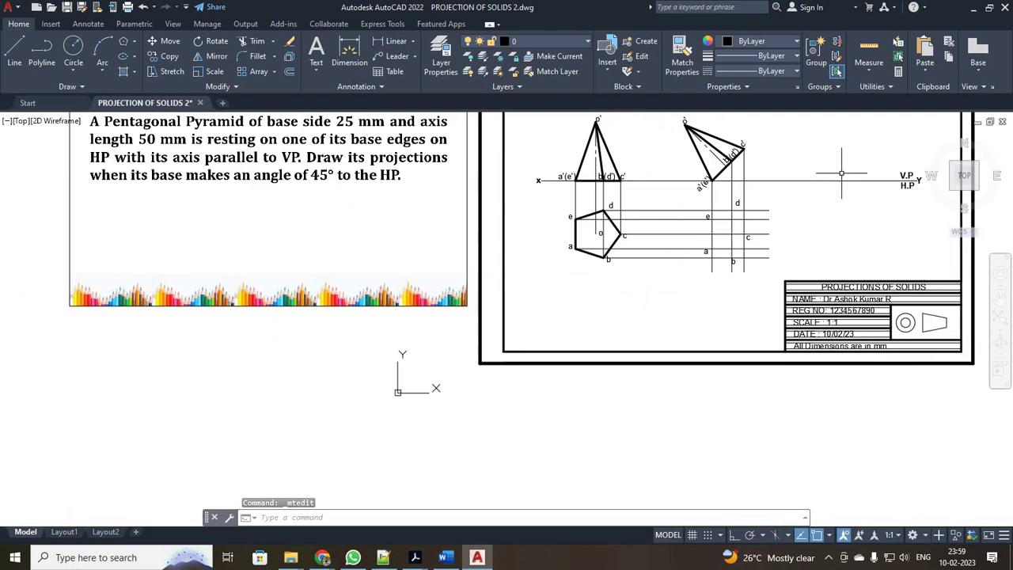
scroll(827, 174, "up", 2)
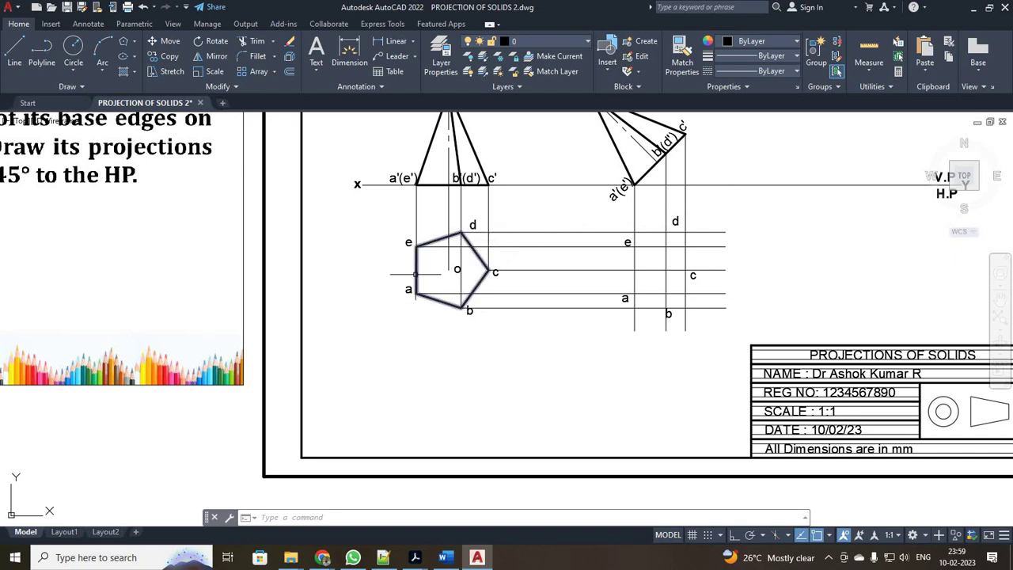
scroll(804, 315, "up", 2)
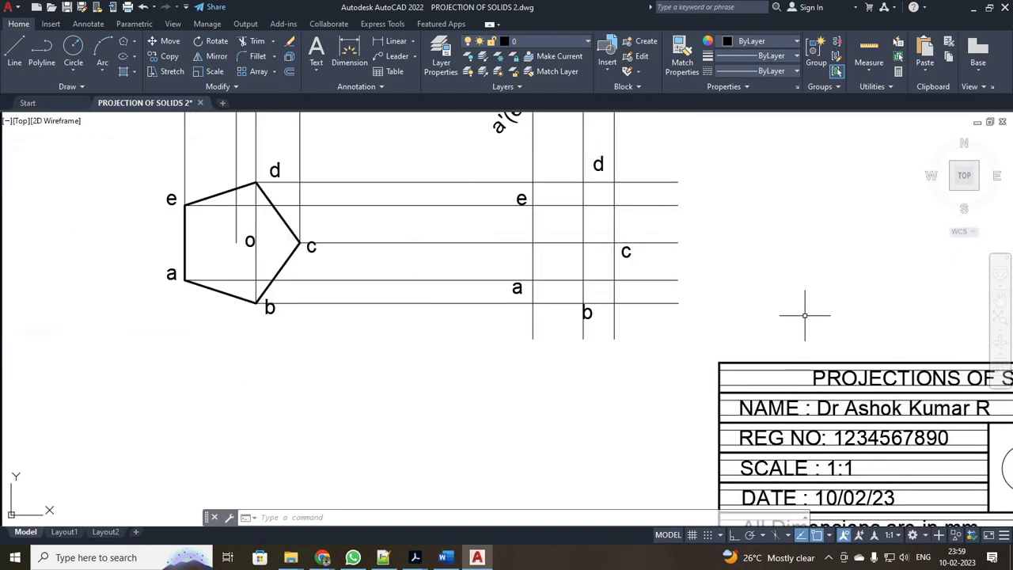
left_click(750, 57)
scroll(762, 174, "down", 1)
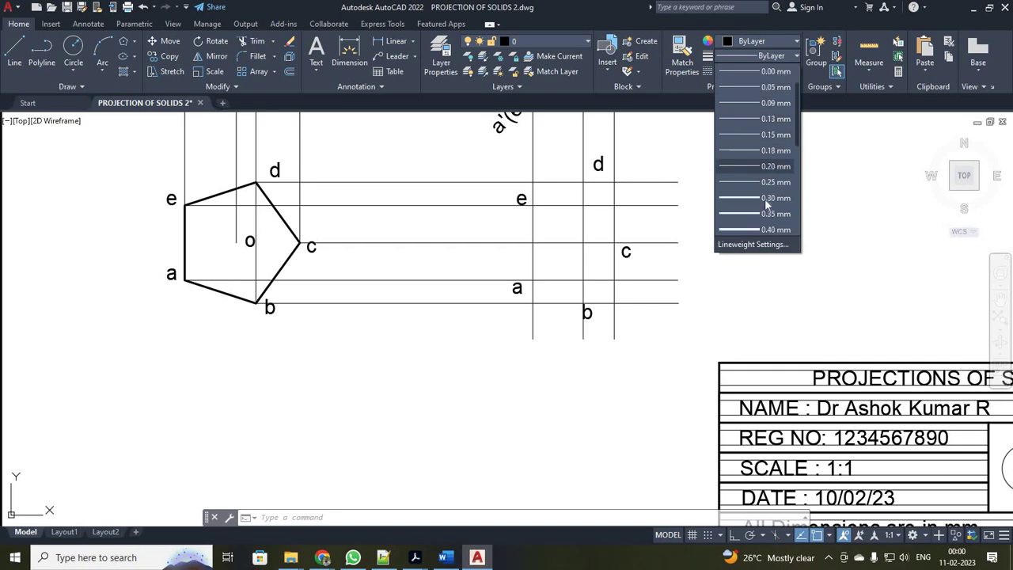
left_click(762, 213)
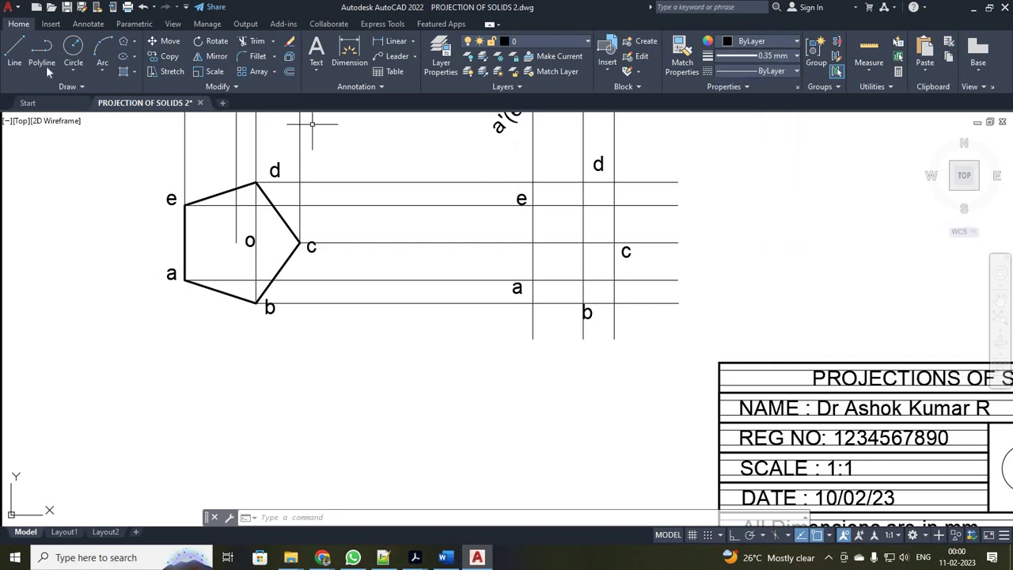
Draw the visible edges b–c and c–d of the new top view.
left_click(14, 54)
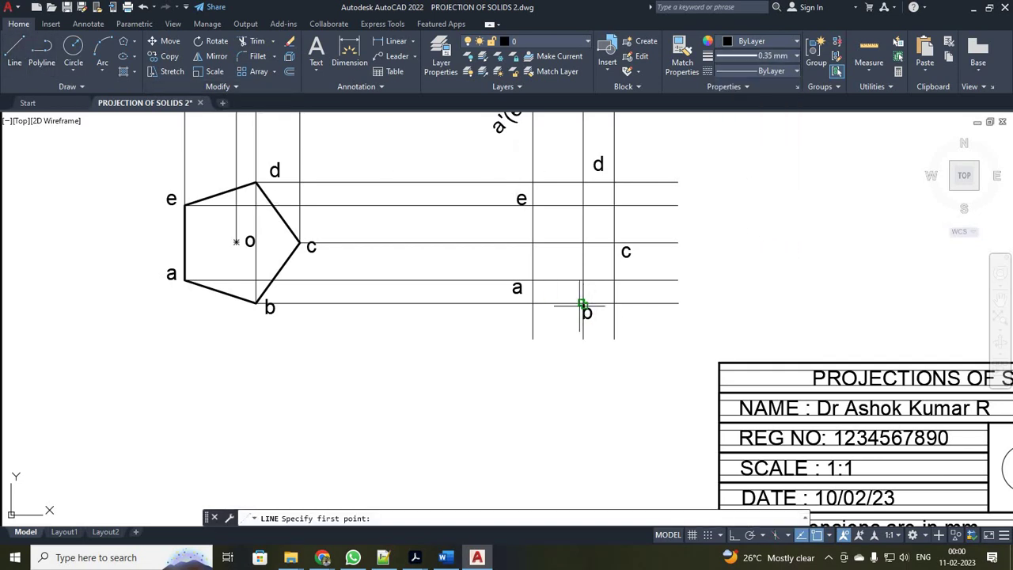
left_click(583, 303)
left_click(614, 242)
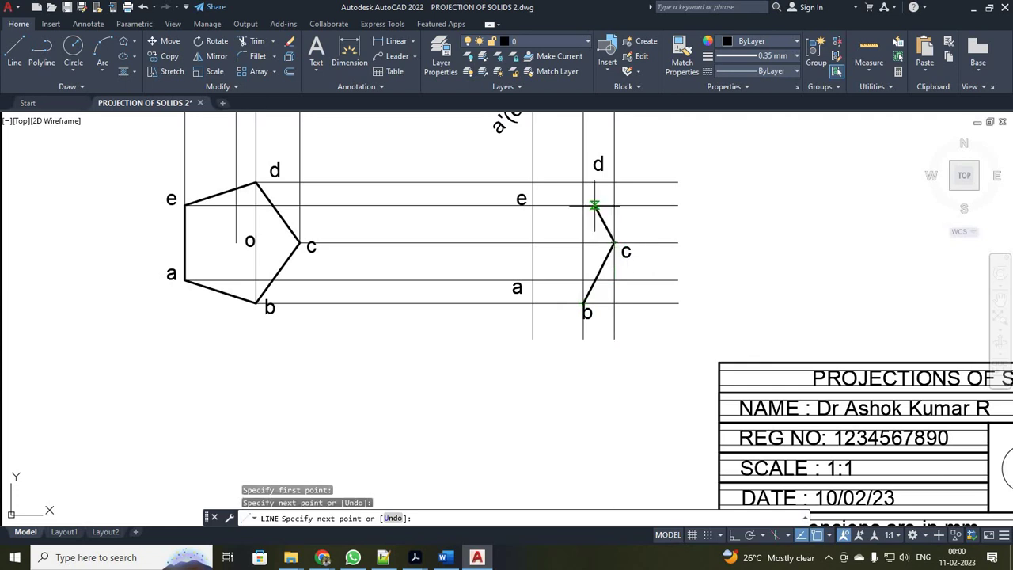
left_click(583, 182)
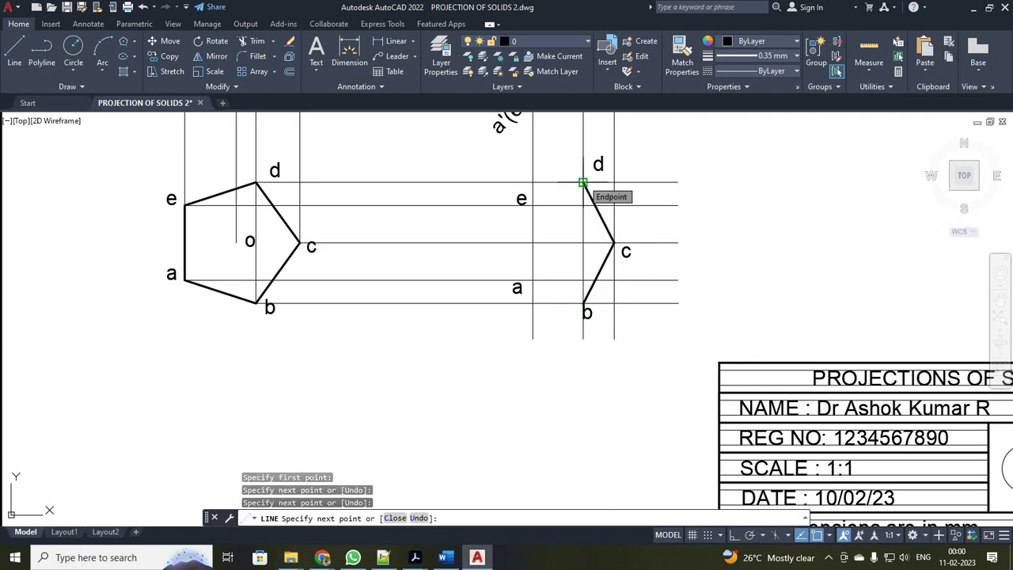
key("Escape")
scroll(583, 183, "down", 4)
scroll(583, 184, "up", 2)
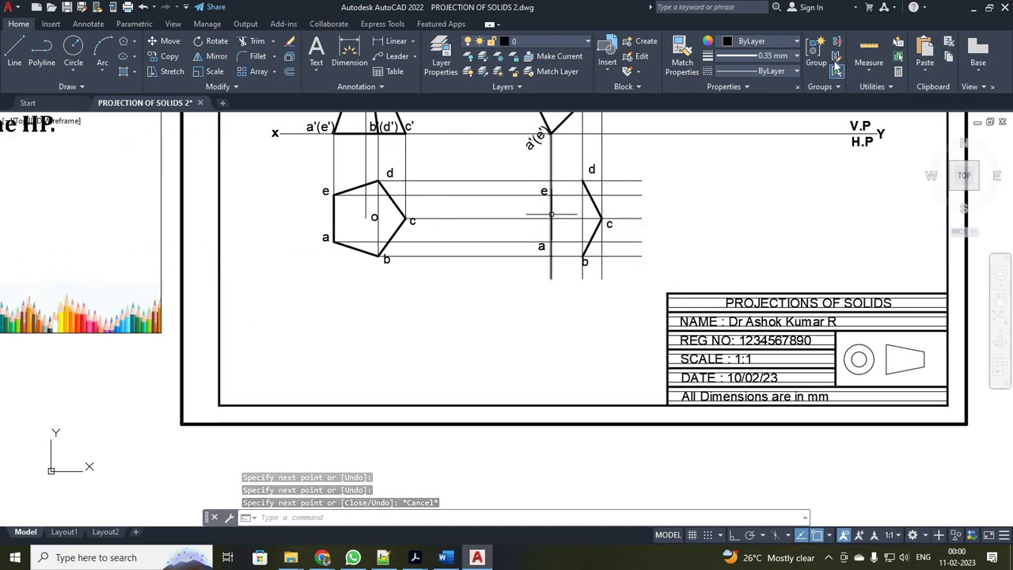
Draw the hidden edges d–e, e–a and a–b in the DASHED2 linetype.
left_click(783, 71)
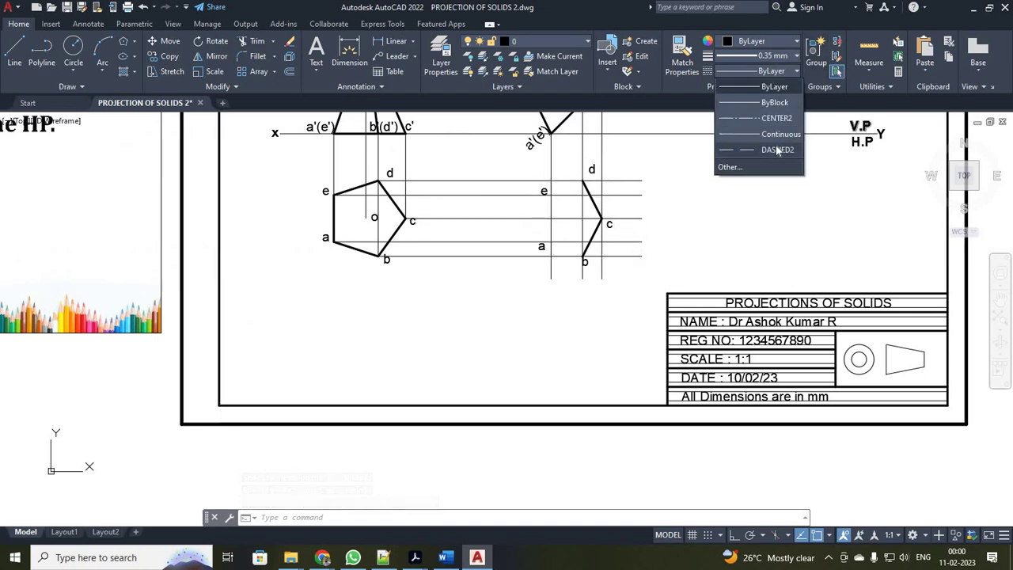
left_click(777, 149)
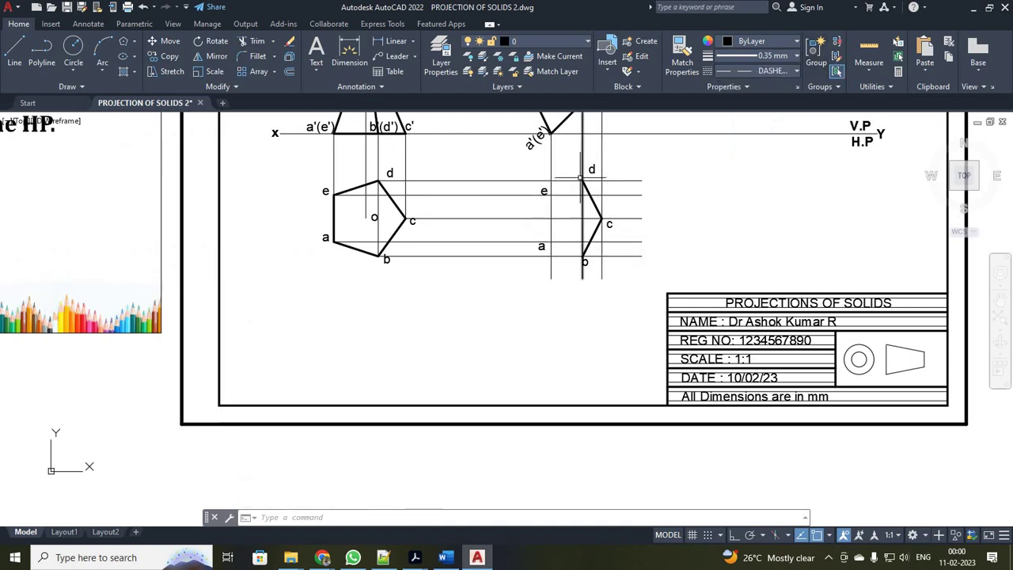
left_click(15, 52)
left_click(582, 182)
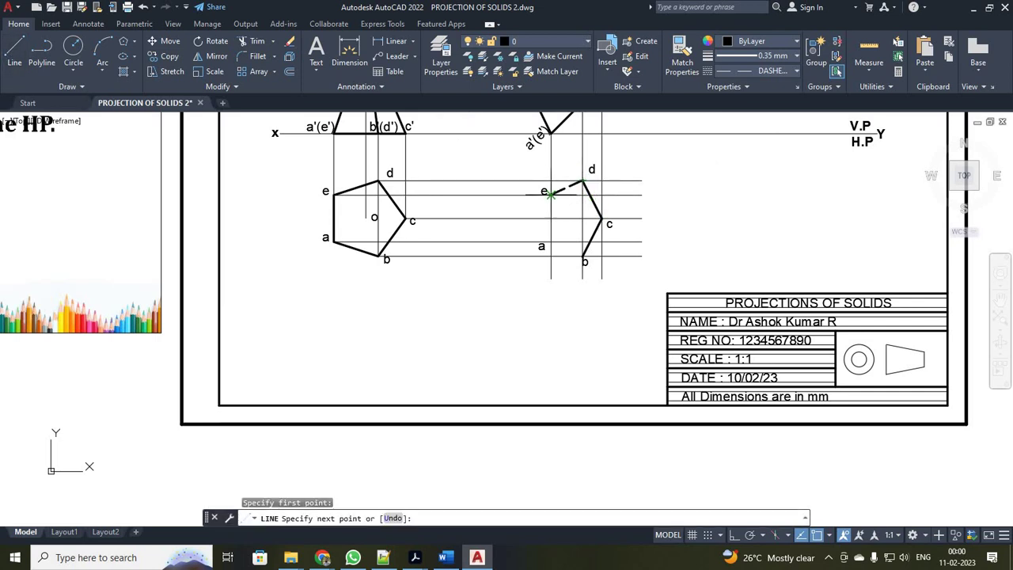
left_click(551, 193)
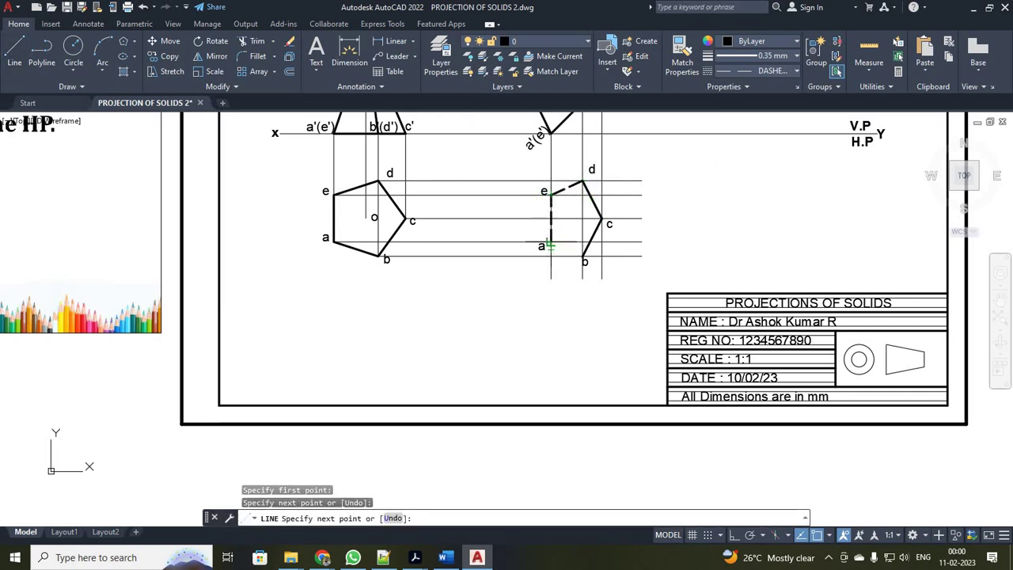
left_click(550, 240)
left_click(583, 254)
key("Escape")
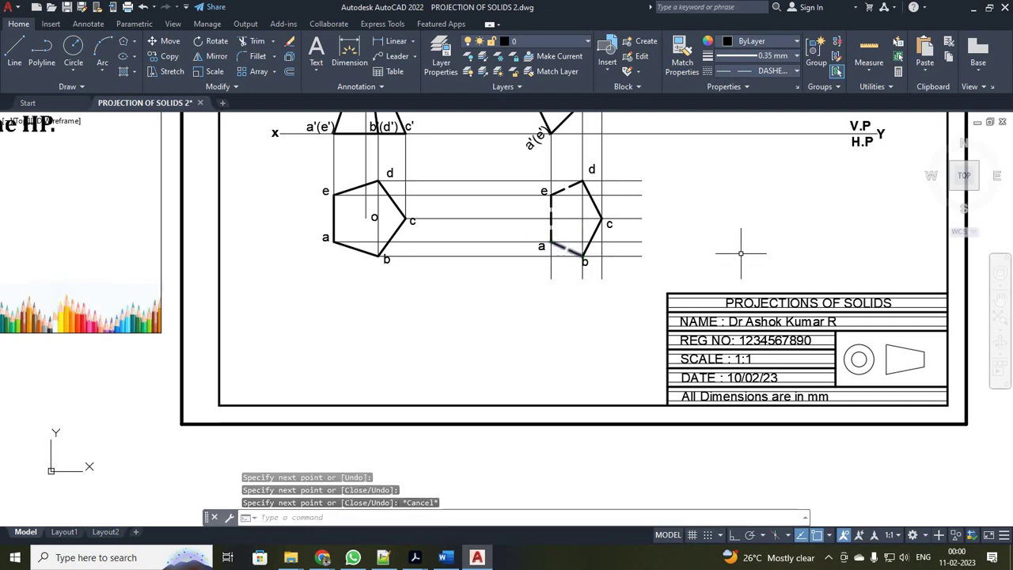
Reset the current lineweight and linetype to ByLayer.
scroll(743, 253, "down", 2)
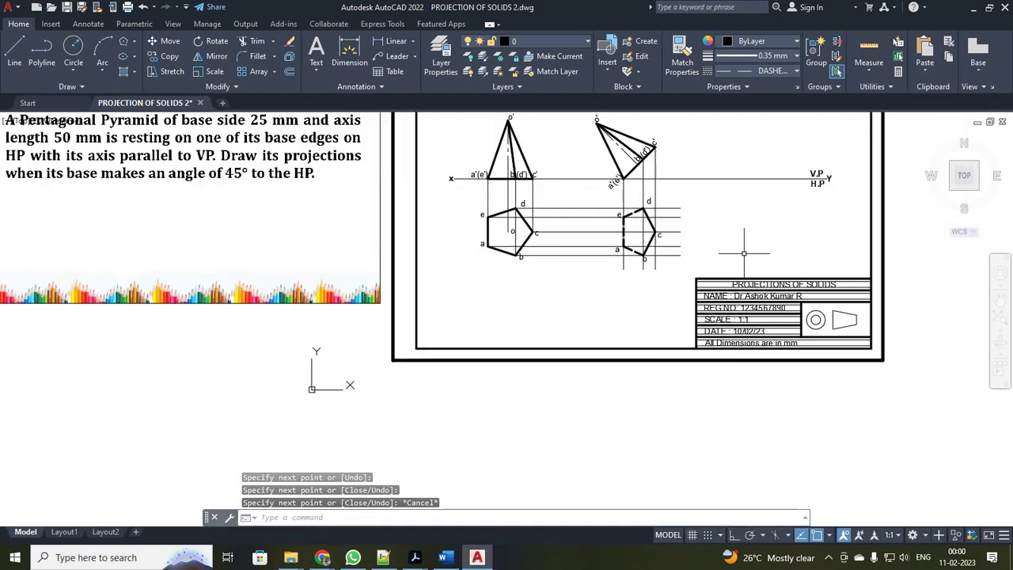
left_click(755, 55)
scroll(751, 79, "up", 4)
left_click(751, 72)
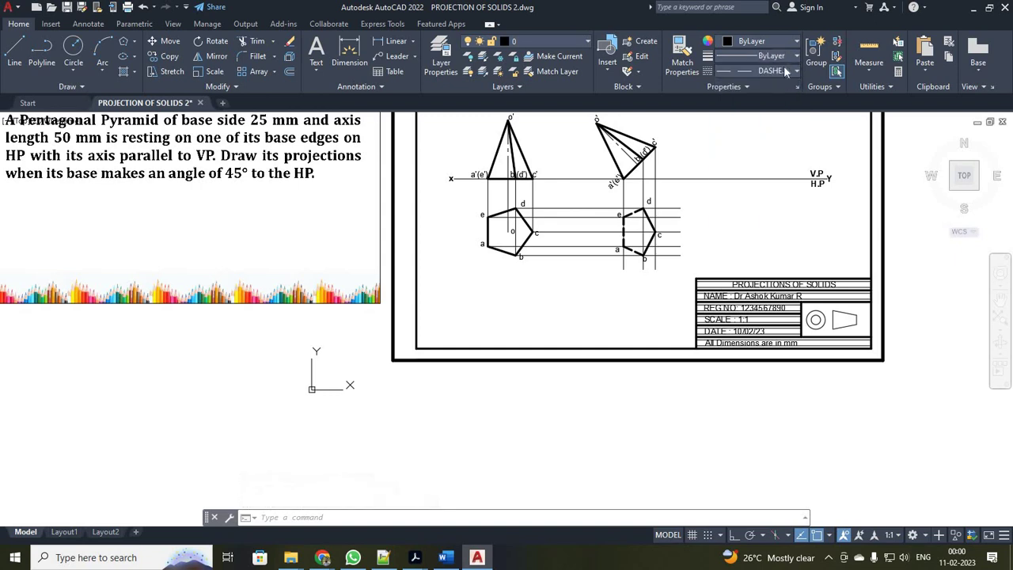
left_click(760, 71)
left_click(767, 88)
type("l")
key("Return")
Draw a vertical projector downward from the tilted view's apex.
left_click(596, 123)
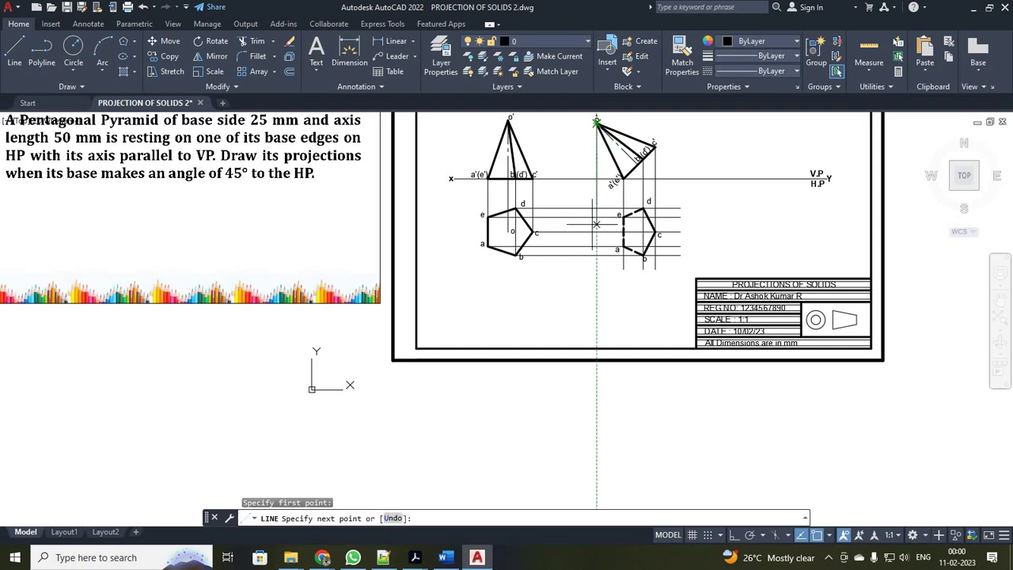
scroll(596, 247, "up", 4)
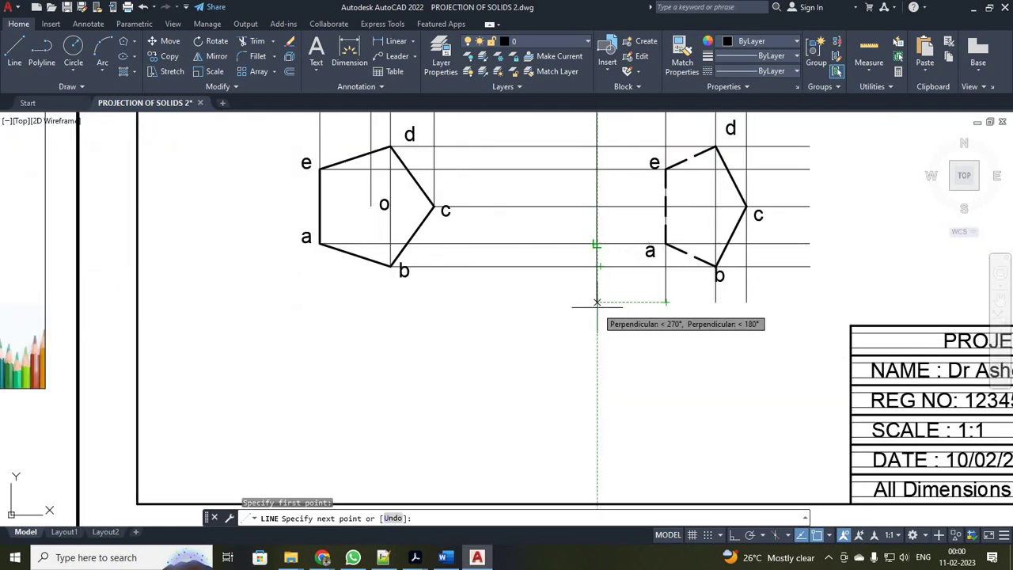
left_click(596, 302)
key("Escape")
scroll(596, 302, "down", 2)
Copy the o point from the left pentagon to beside the right pentagon.
left_click(465, 239)
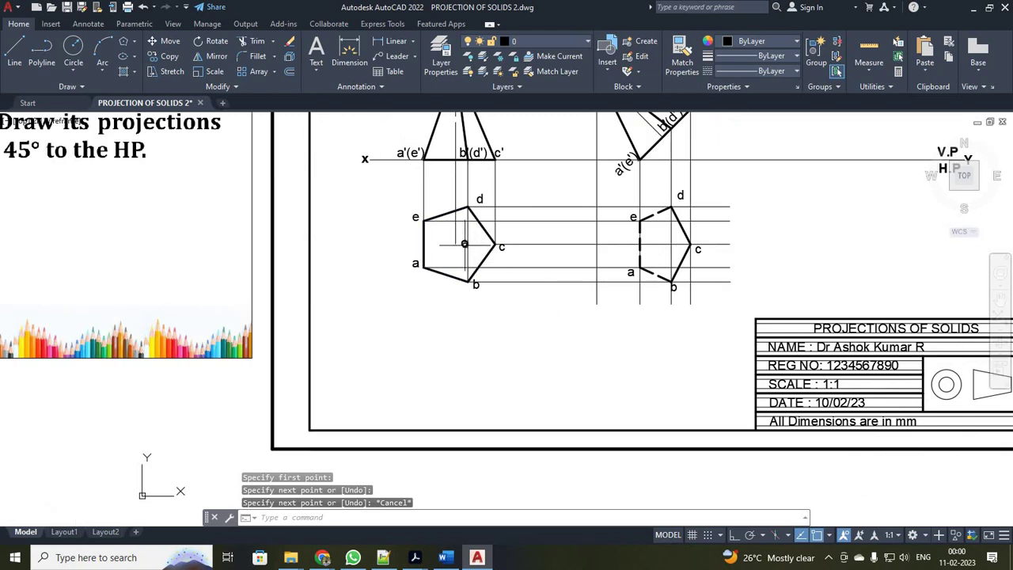
left_click(164, 56)
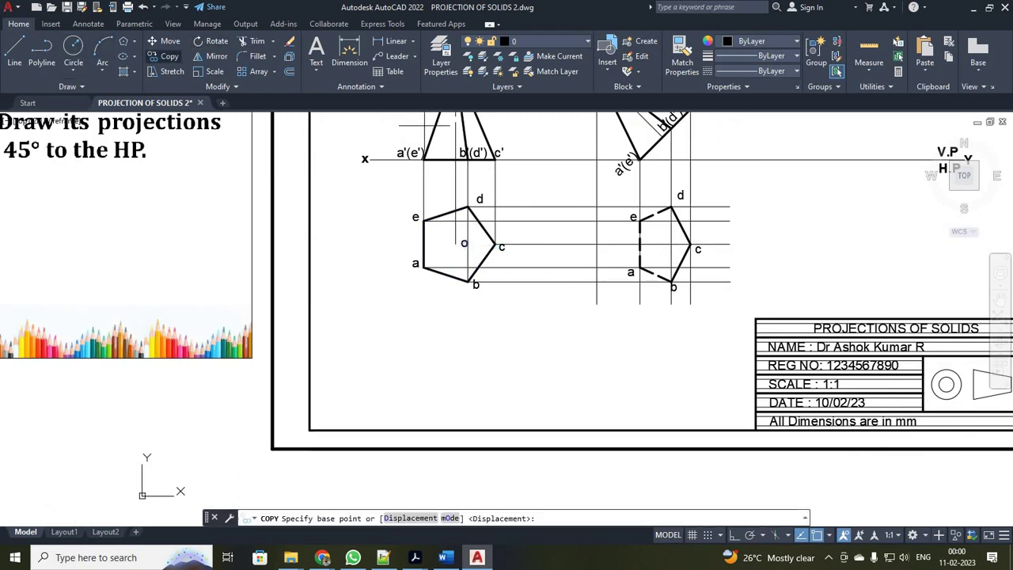
left_click(461, 246)
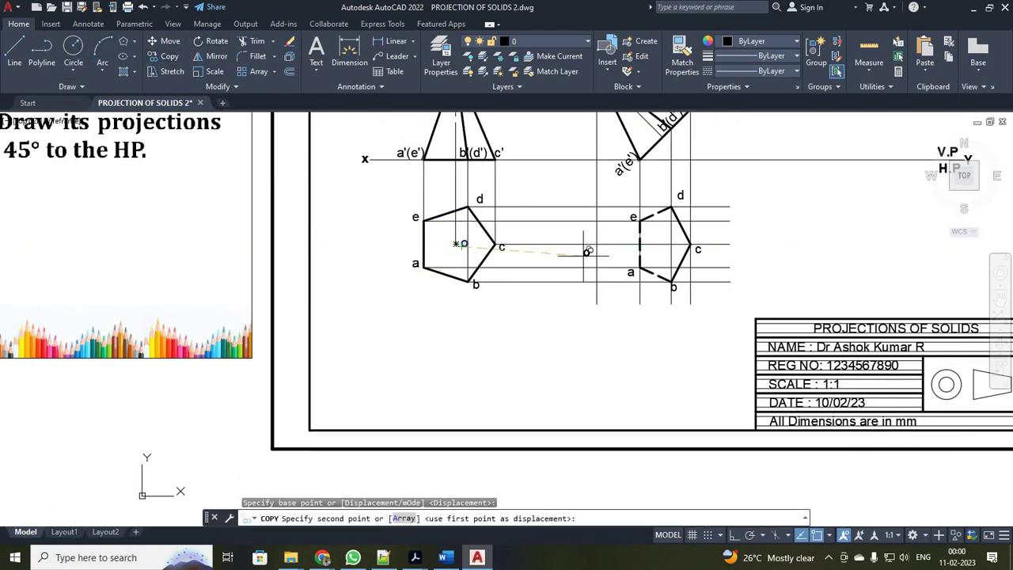
left_click(589, 250)
key("Escape")
scroll(602, 261, "down", 2)
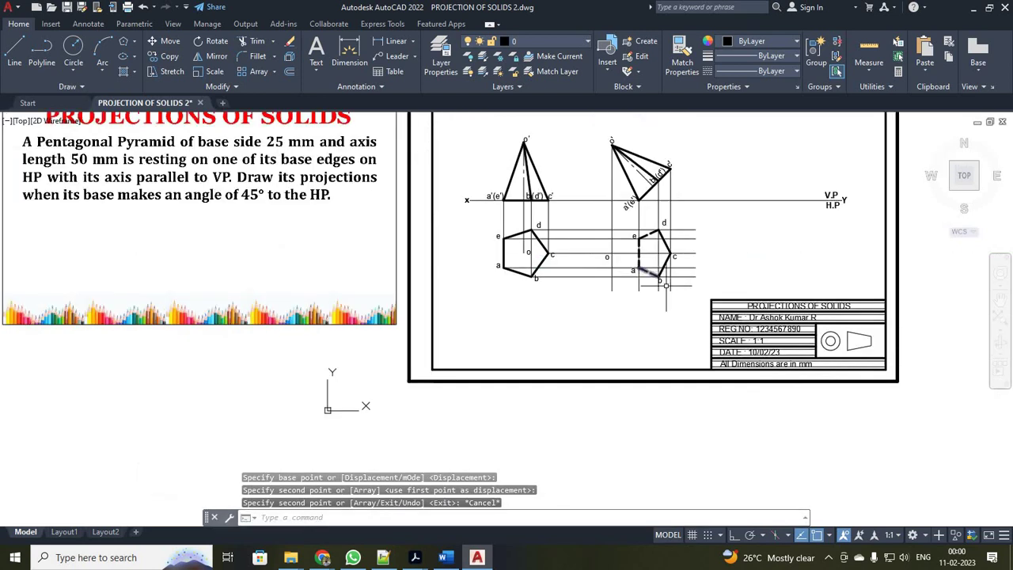
scroll(699, 302, "up", 4)
scroll(698, 302, "down", 2)
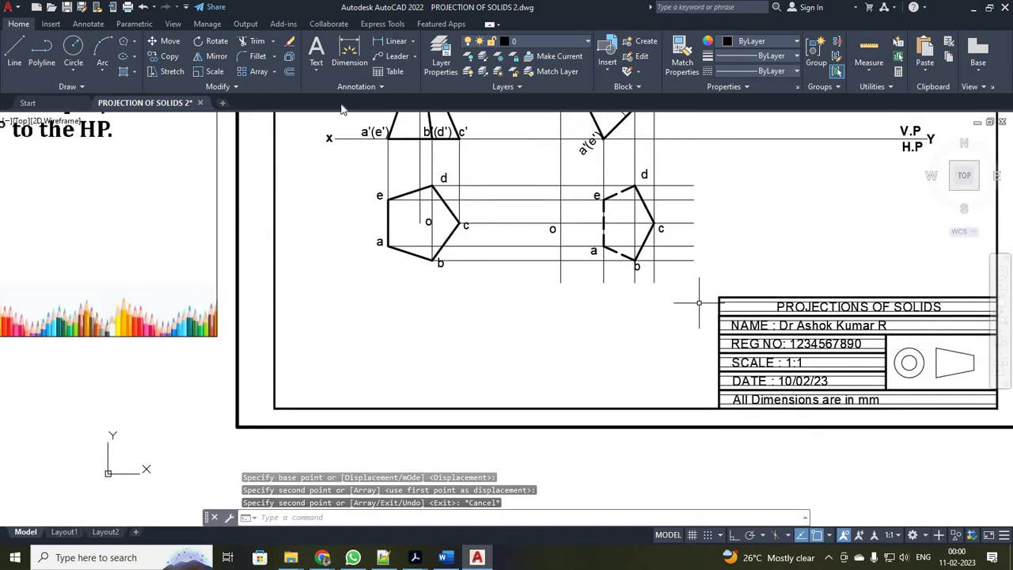
Set lineweight to 0.35 mm and draw the edge from corner b to o.
left_click(14, 52)
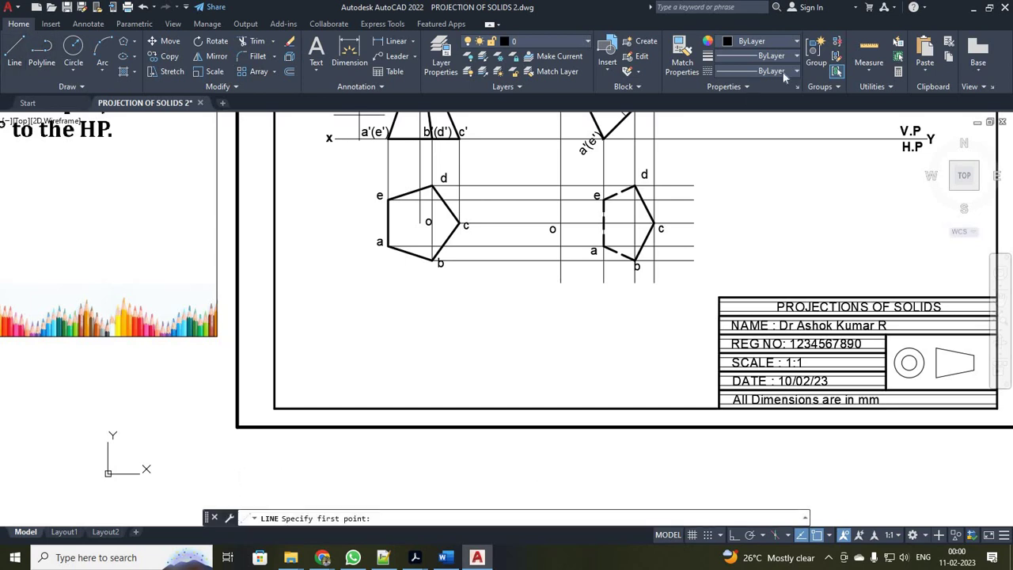
left_click(795, 57)
scroll(770, 167, "down", 2)
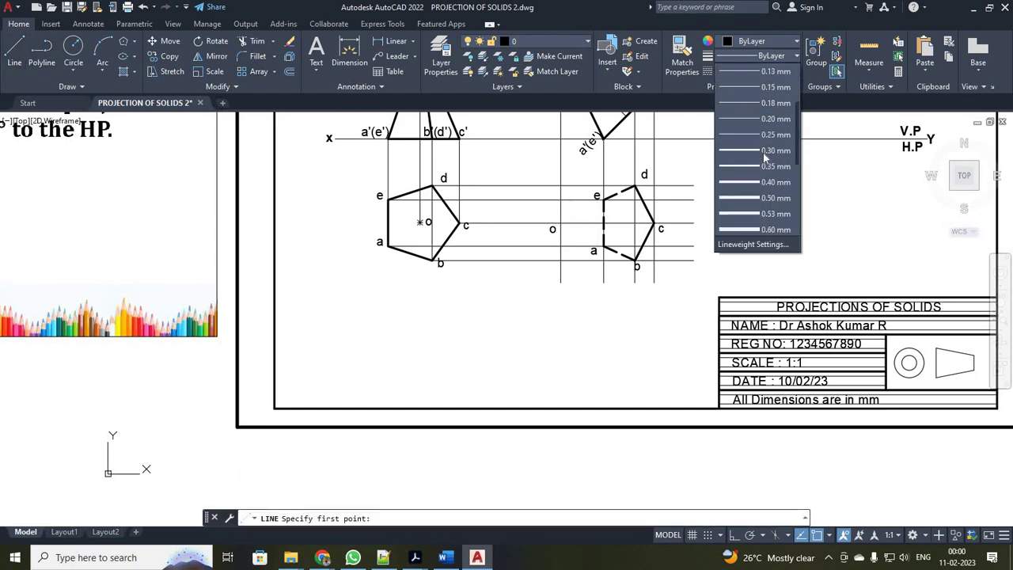
left_click(769, 166)
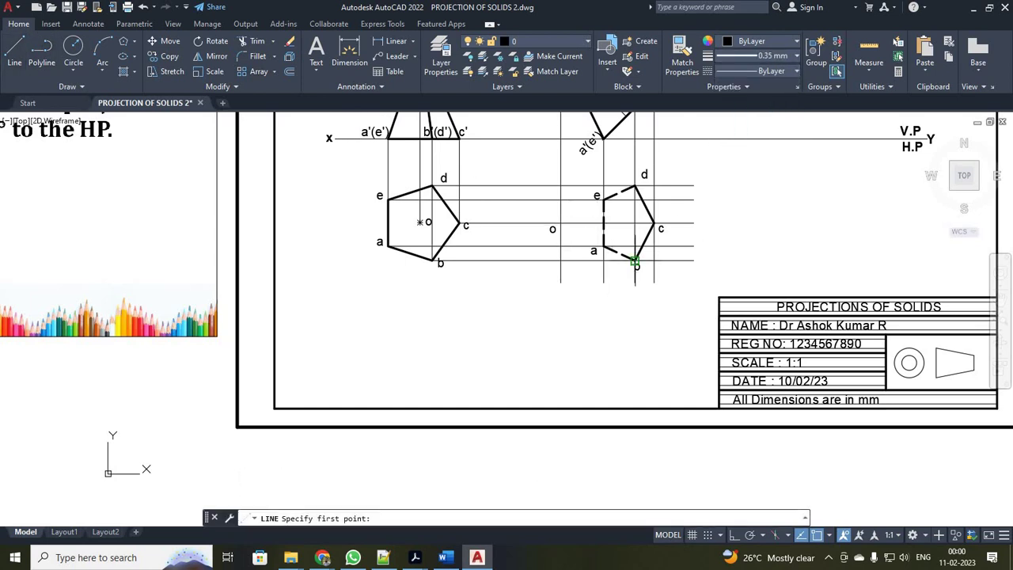
left_click(635, 260)
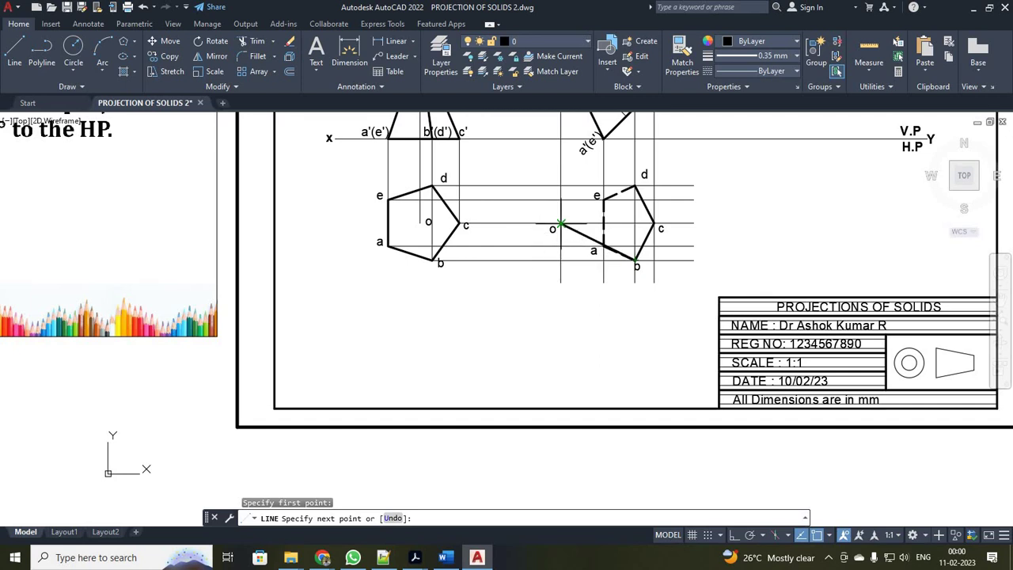
scroll(560, 224, "up", 4)
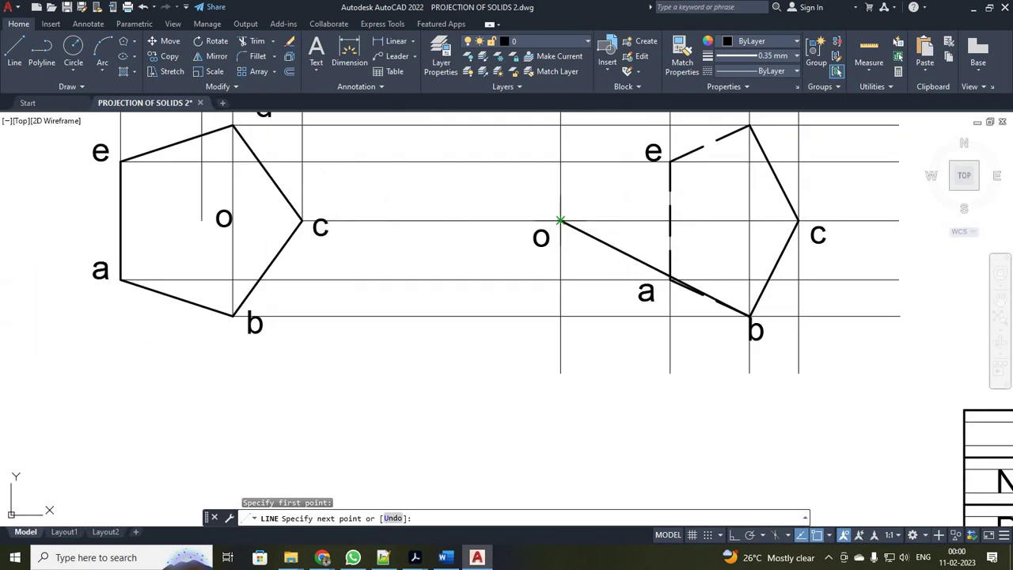
scroll(561, 221, "up", 4)
left_click(567, 212)
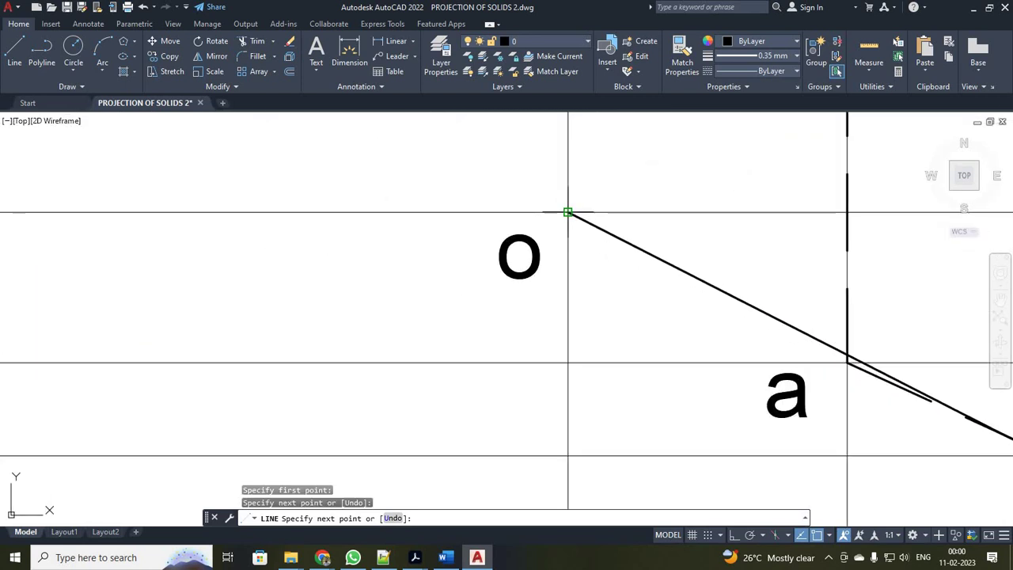
scroll(567, 212, "down", 4)
key("Escape")
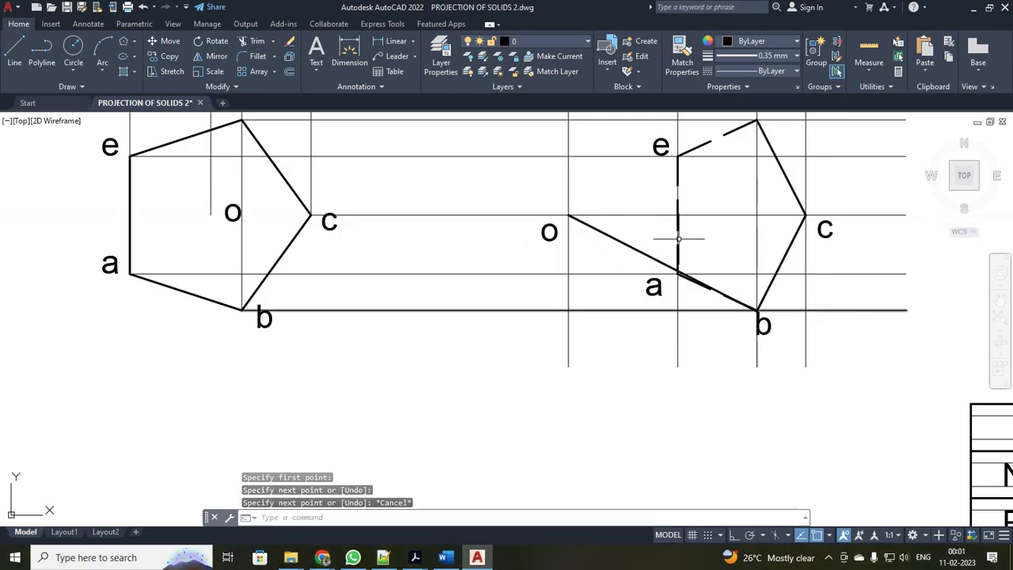
scroll(703, 253, "up", 4)
scroll(702, 254, "down", 4)
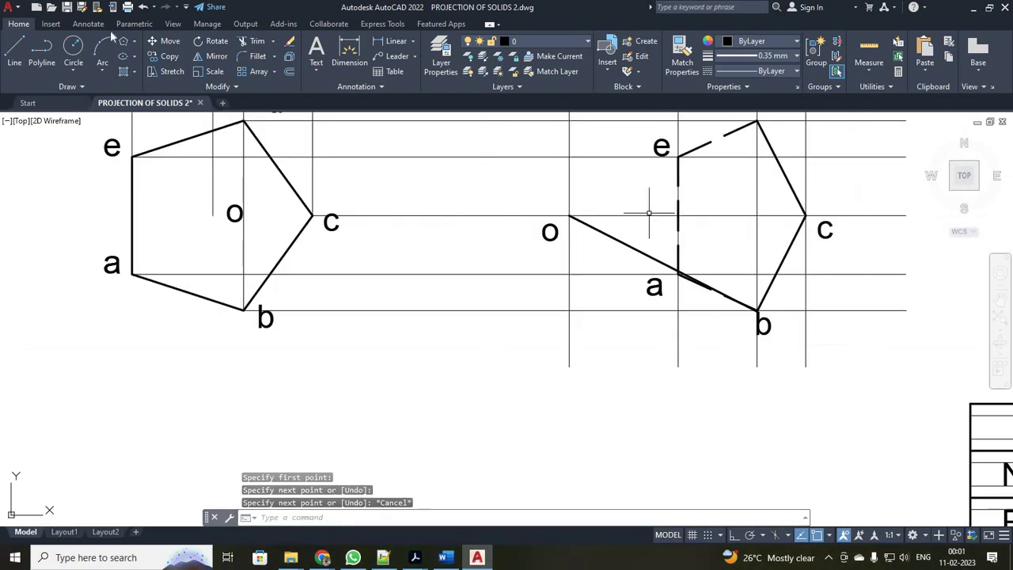
Draw the edges from corners c and d to apex o.
key("Return")
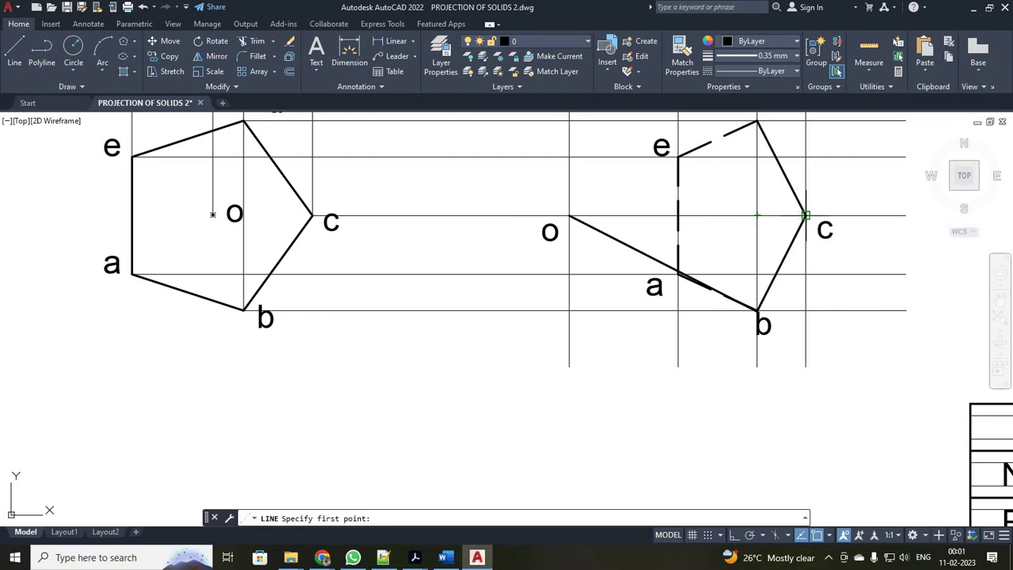
left_click(806, 214)
left_click(569, 214)
key("Escape")
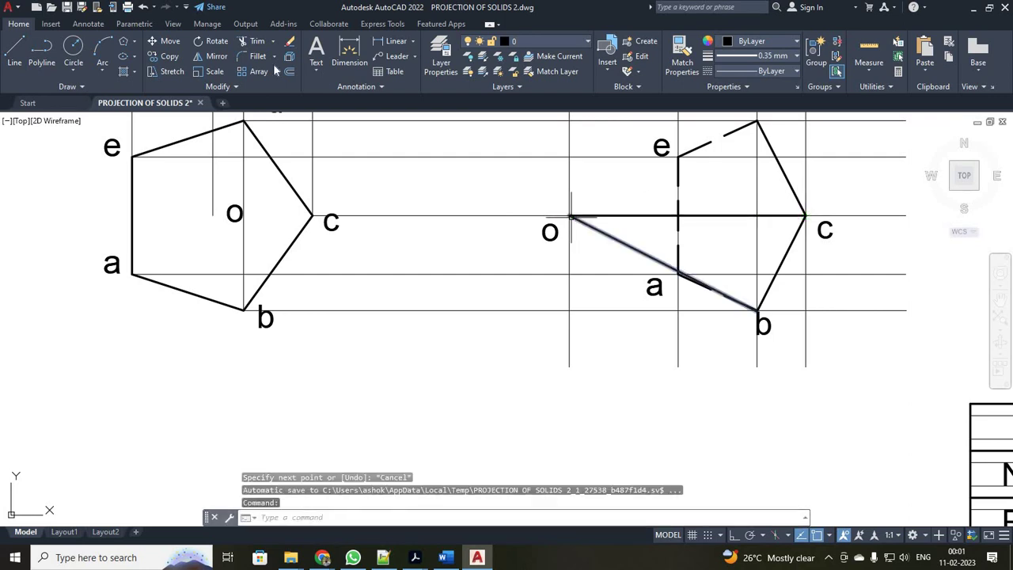
key("Return")
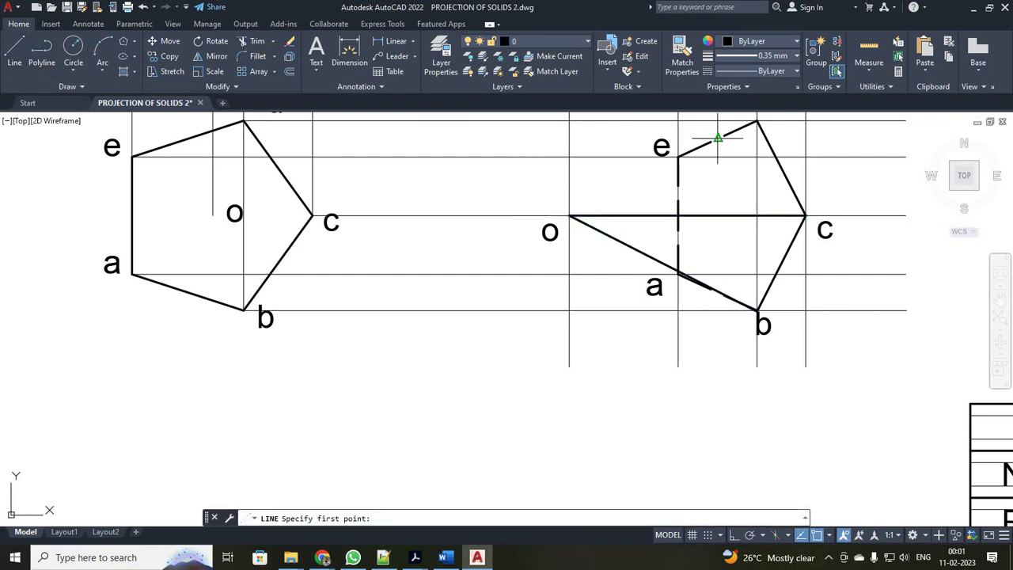
left_click(756, 121)
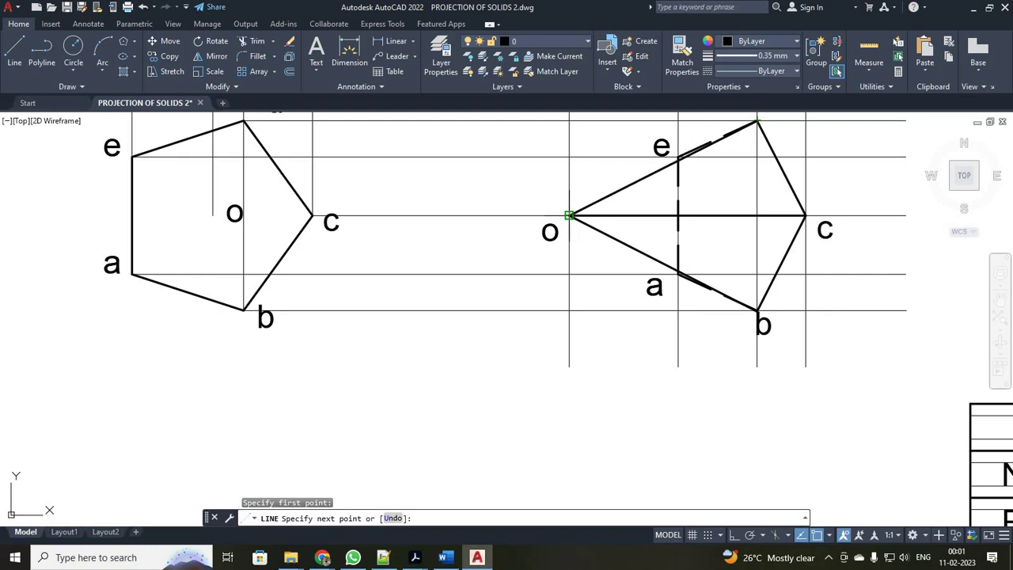
left_click(569, 215)
scroll(655, 215, "up", 2)
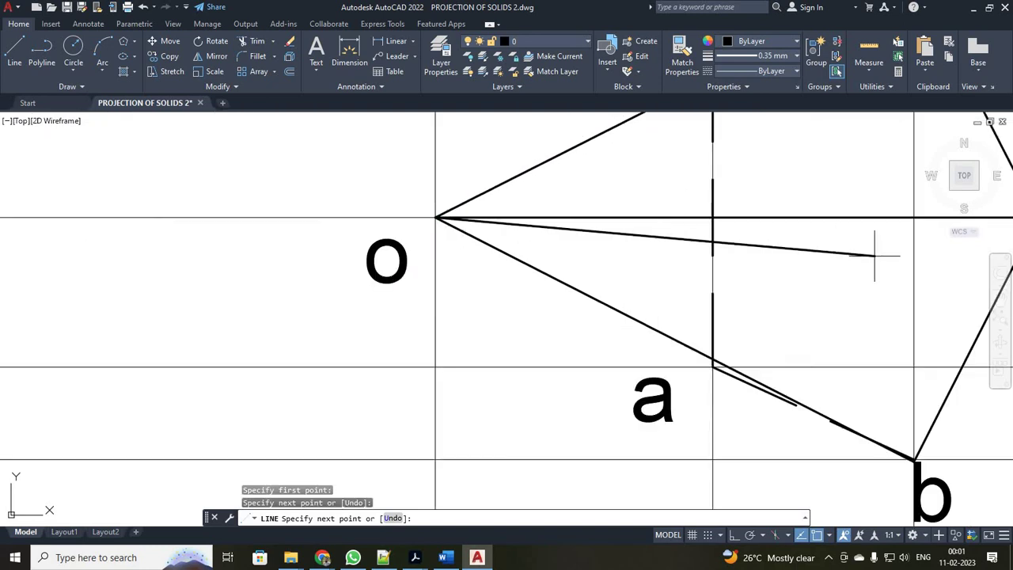
key("Escape")
scroll(873, 256, "down", 4)
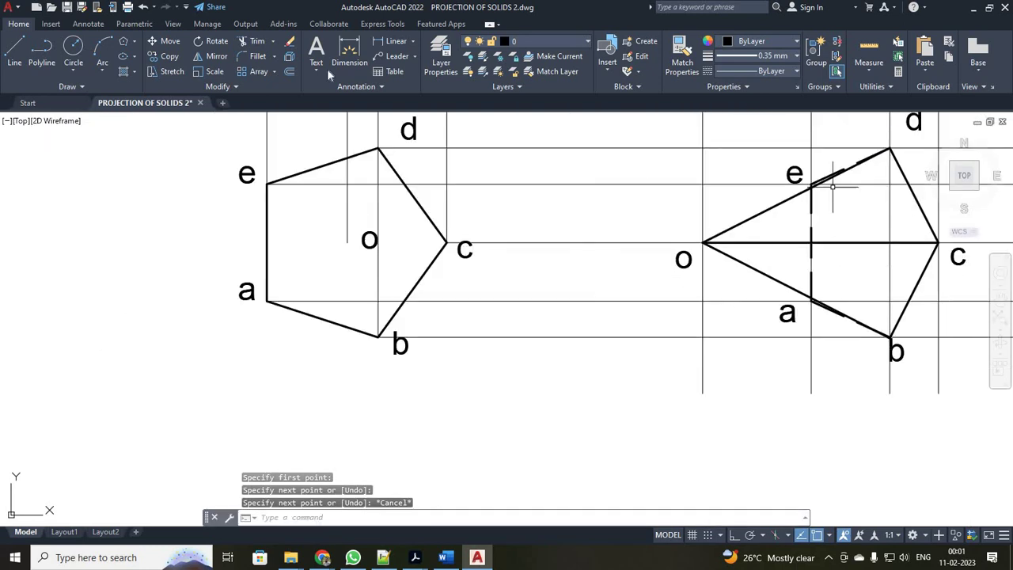
Draw DASHED2 hidden edges e–o and a–o in the tilted top view.
left_click(13, 45)
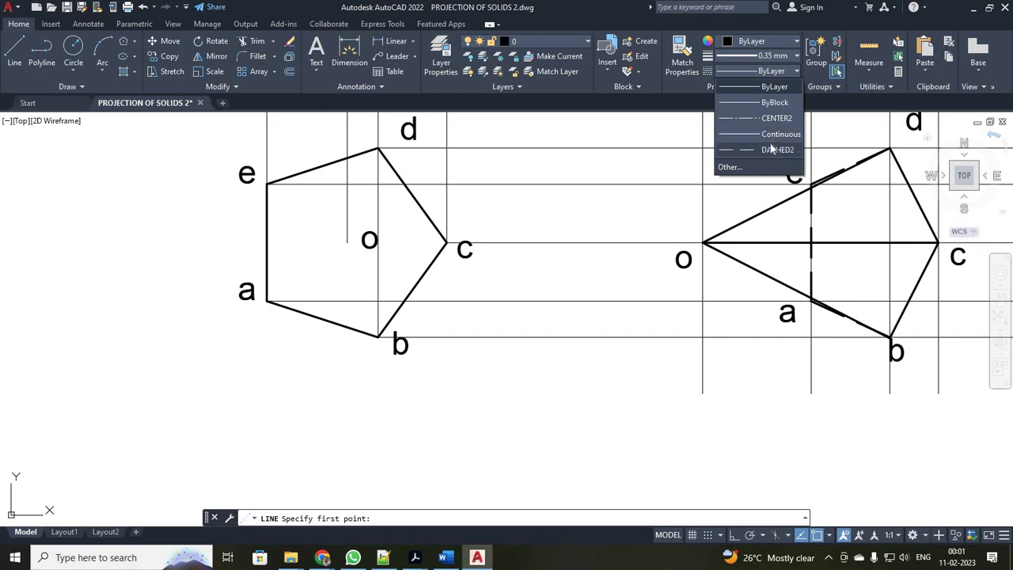
left_click(772, 150)
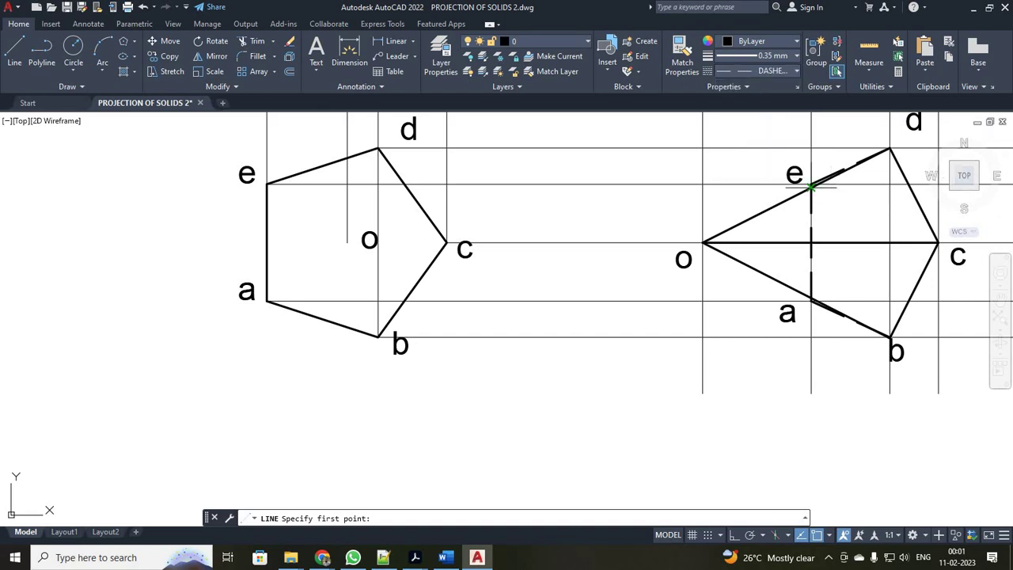
left_click(810, 184)
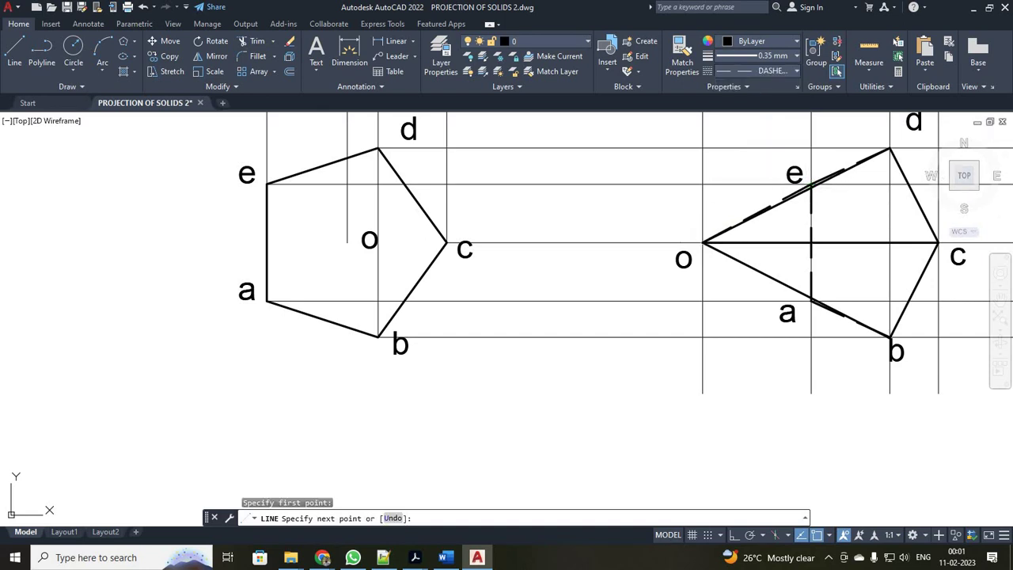
left_click(702, 242)
key("Escape")
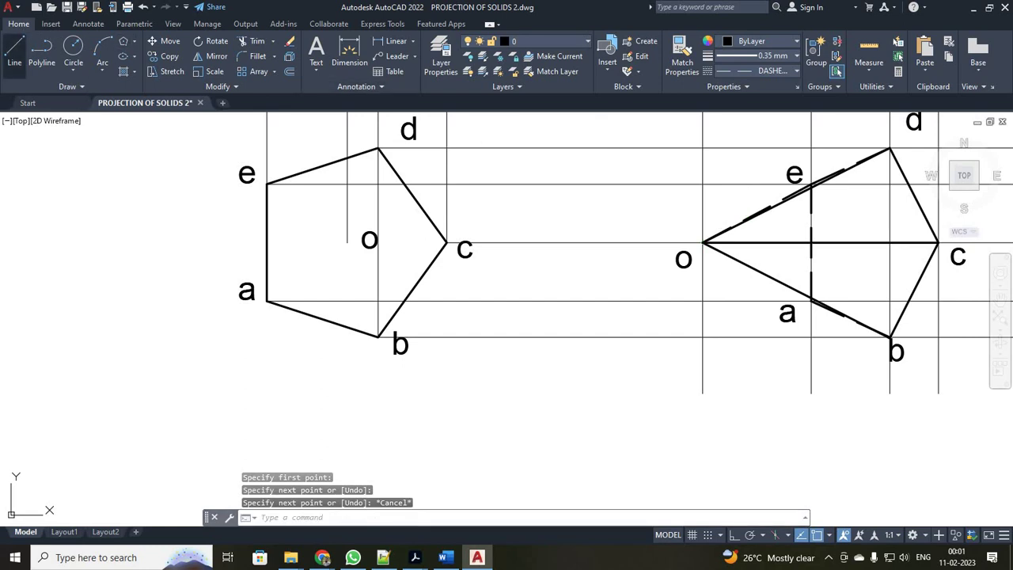
left_click(14, 52)
left_click(810, 301)
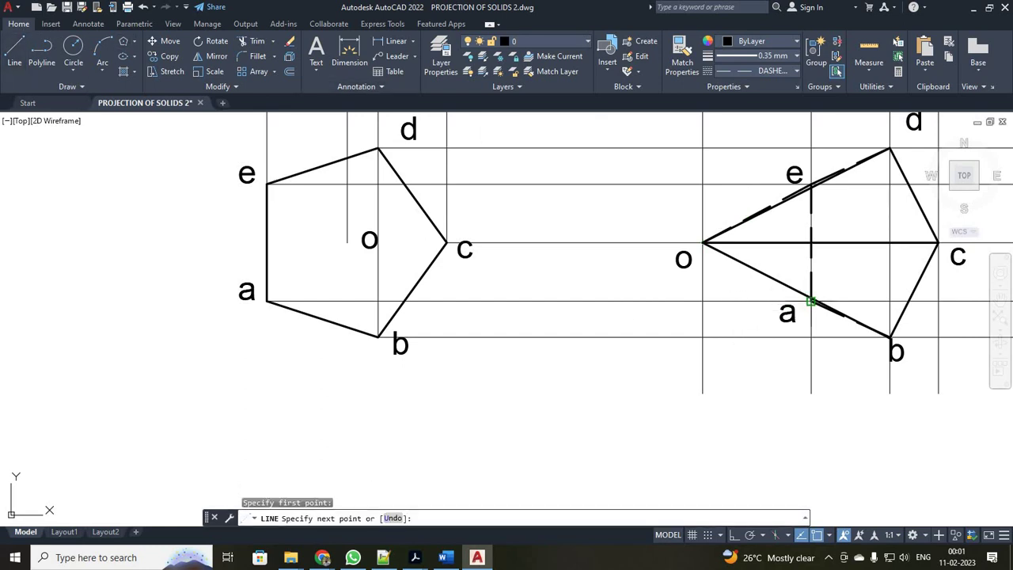
left_click(704, 242)
key("Escape")
Try a linear dimension on edge e–a twice, cancelling both attempts.
scroll(732, 279, "down", 4)
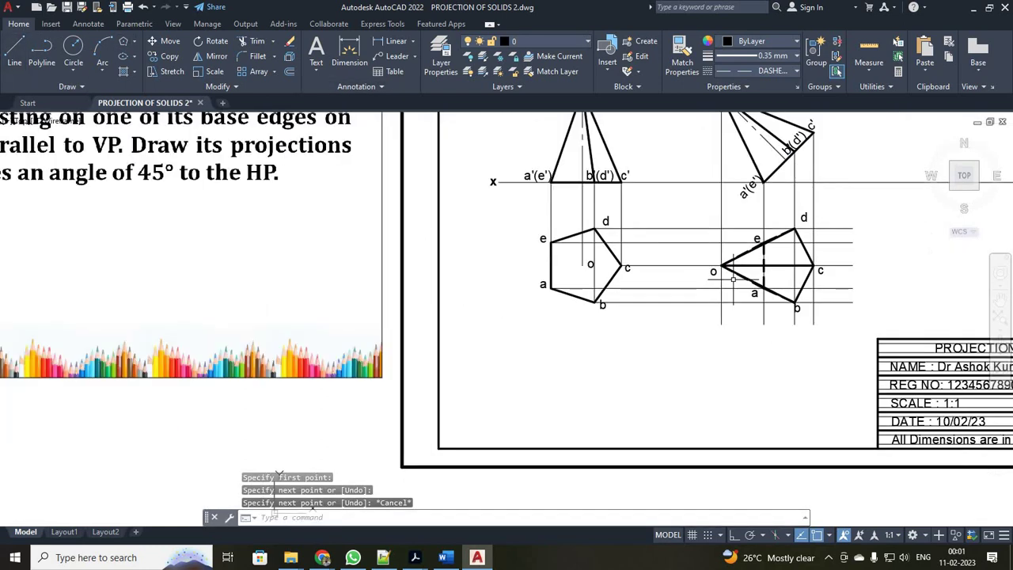
scroll(919, 315, "down", 4)
scroll(918, 315, "up", 4)
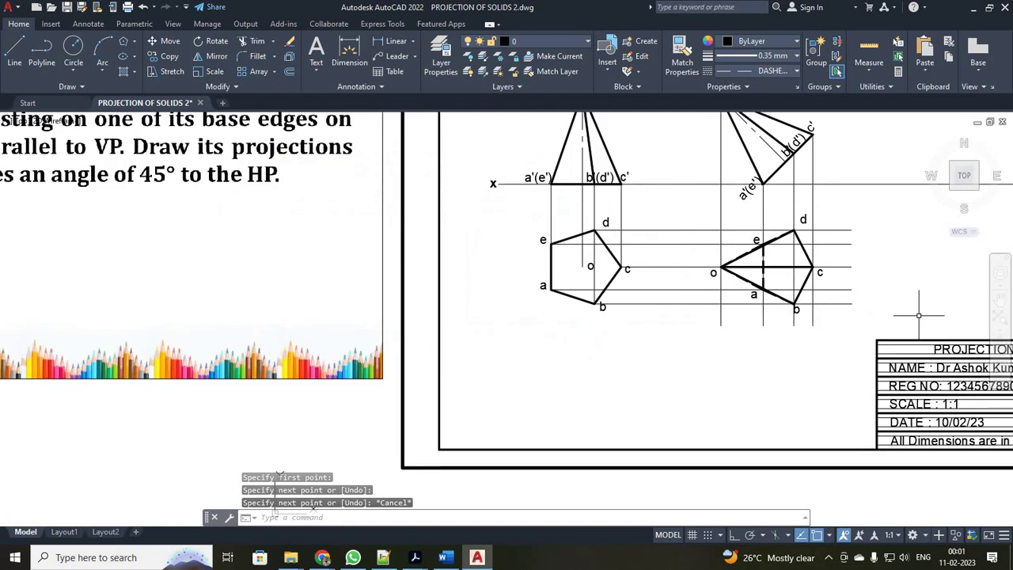
scroll(918, 315, "down", 4)
scroll(918, 315, "up", 4)
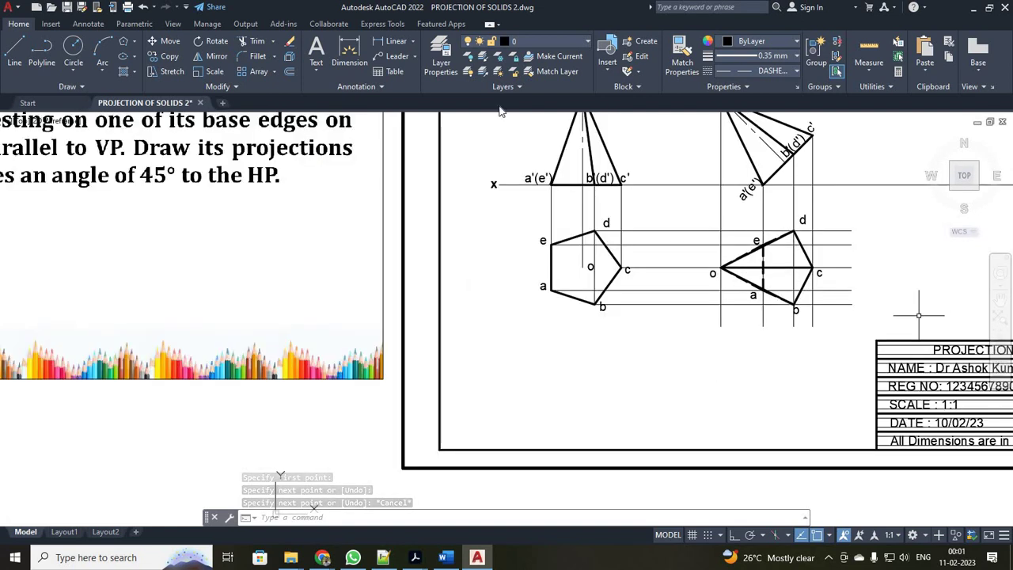
left_click(398, 42)
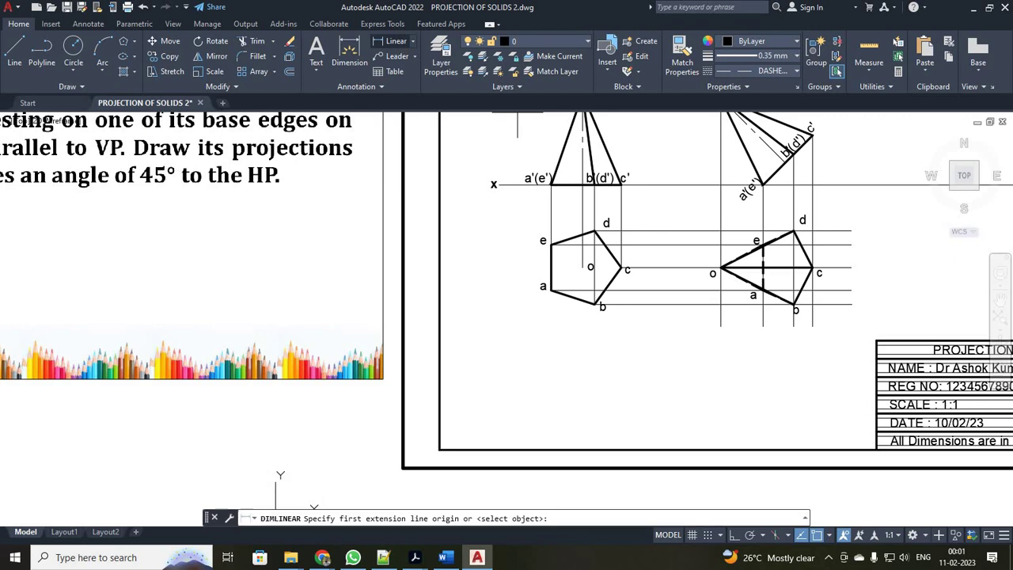
left_click(549, 243)
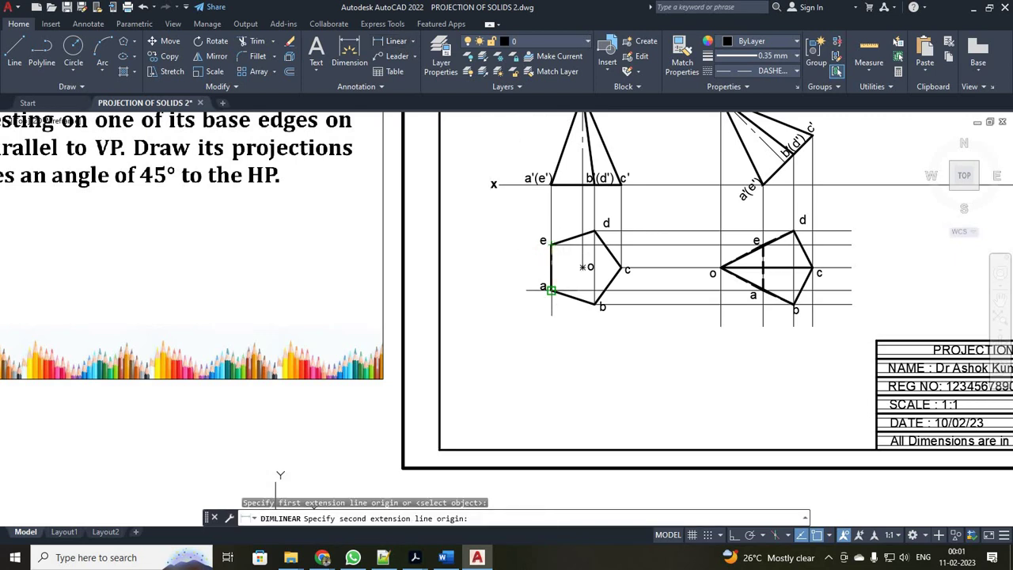
left_click(550, 290)
key("Escape")
scroll(516, 283, "up", 4)
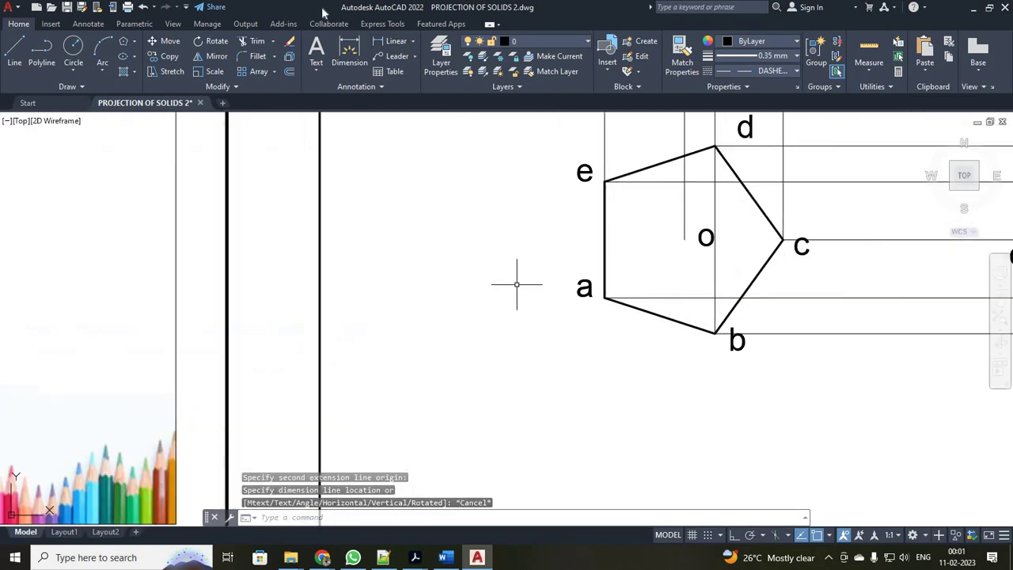
left_click(379, 41)
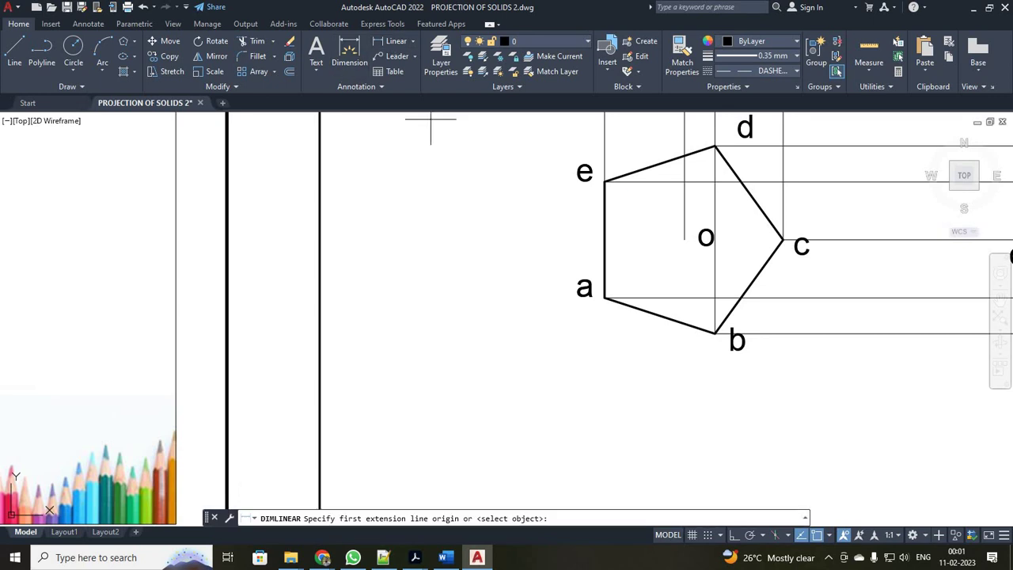
left_click(603, 181)
left_click(603, 297)
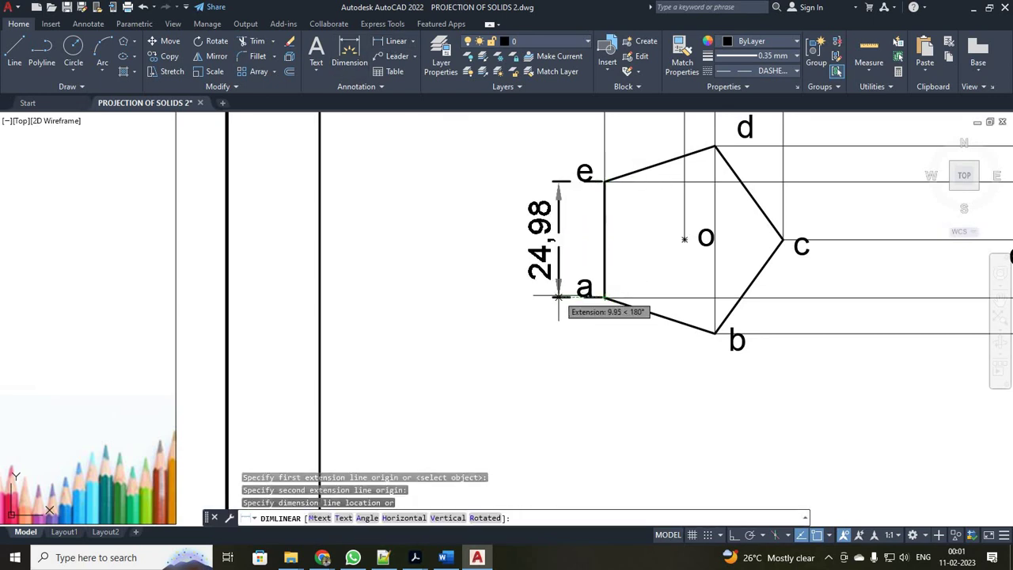
key("Escape")
scroll(644, 299, "up", 2)
scroll(644, 300, "down", 2)
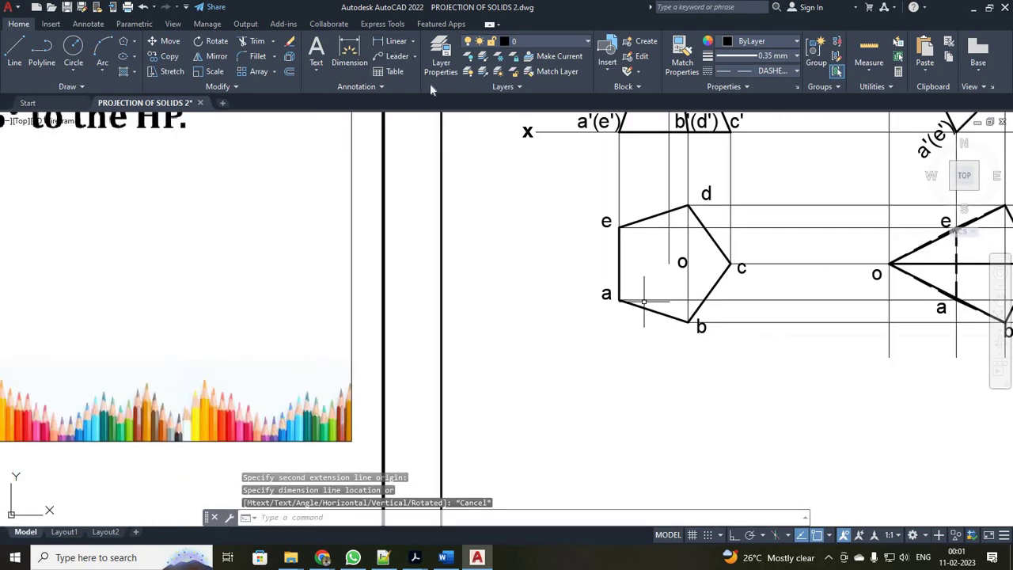
Add an aligned 25 dimension on base edge a–b, placed below it.
left_click(412, 41)
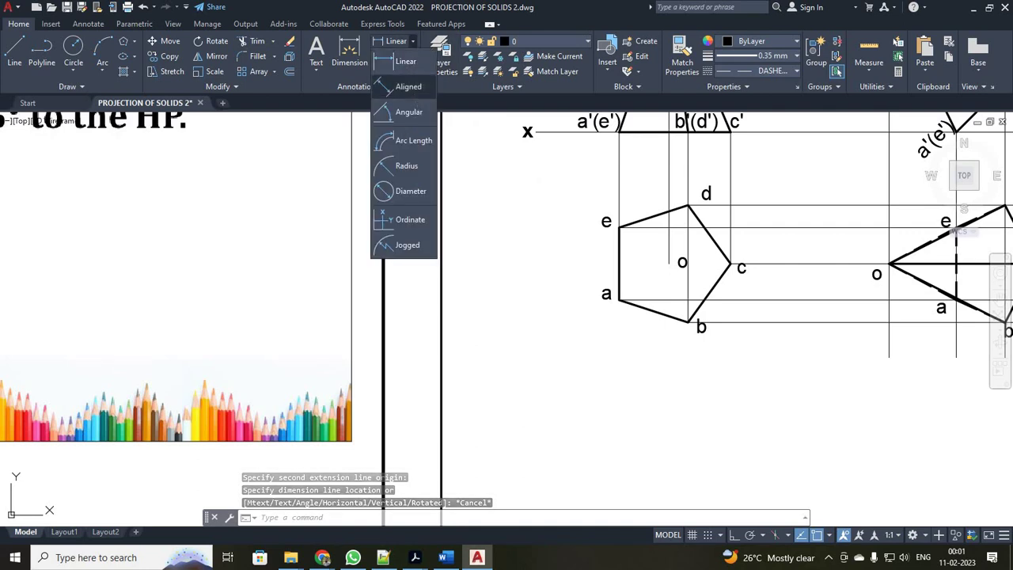
left_click(408, 86)
scroll(644, 305, "up", 4)
left_click(578, 280)
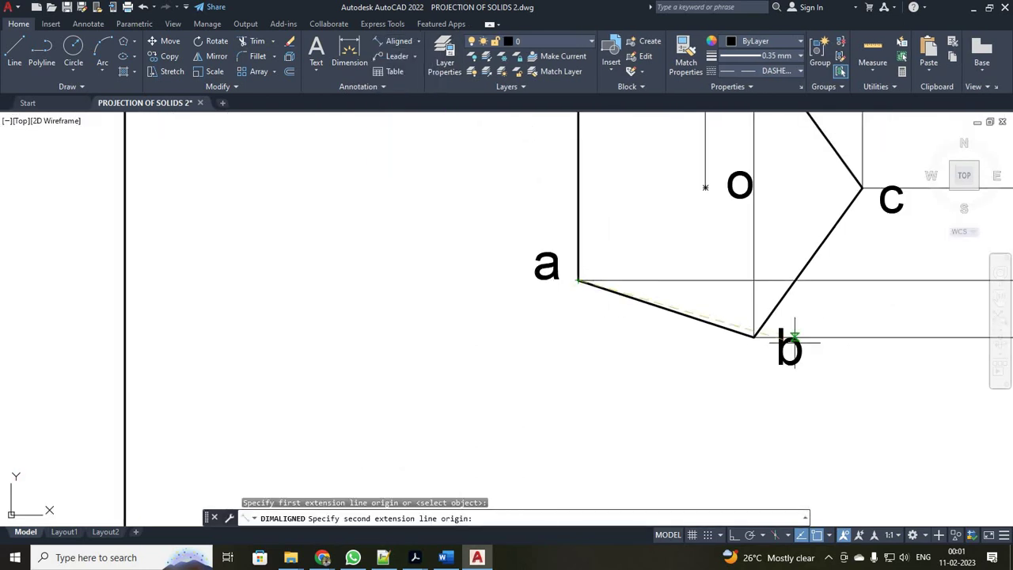
left_click(753, 336)
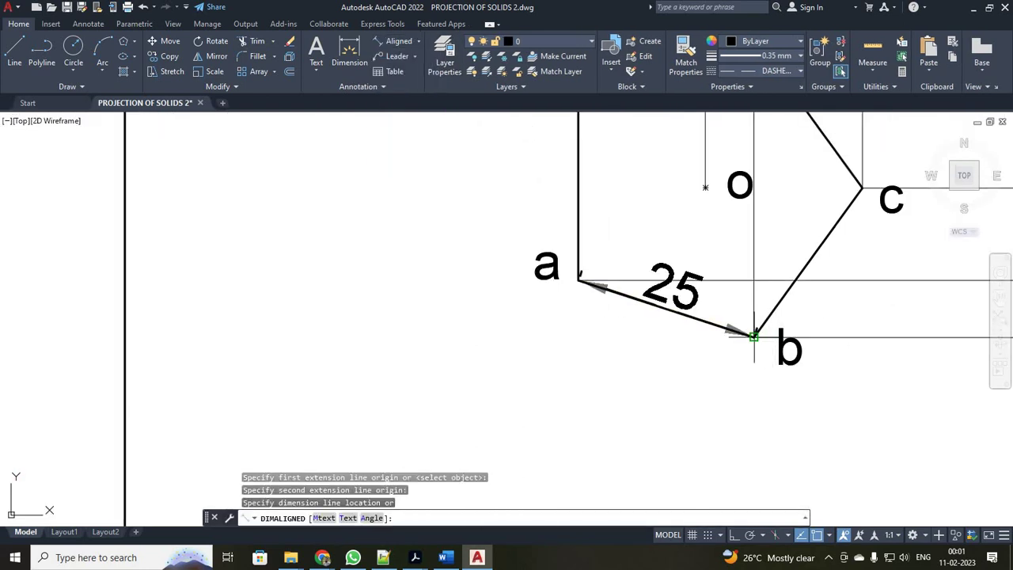
left_click(729, 398)
Set the 25 dimension's lineweight and linetype to ByLayer.
left_click(701, 383)
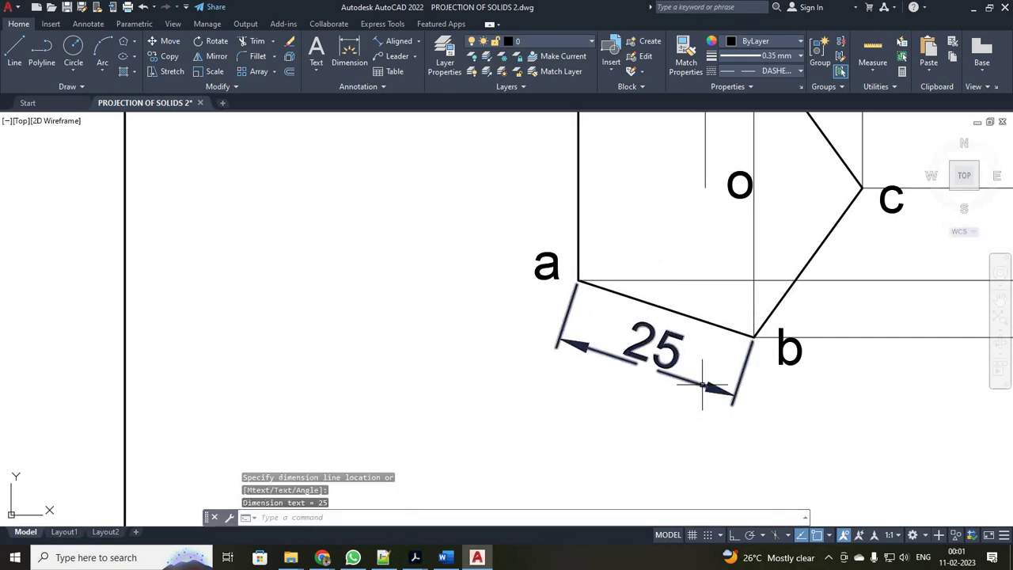
left_click(744, 57)
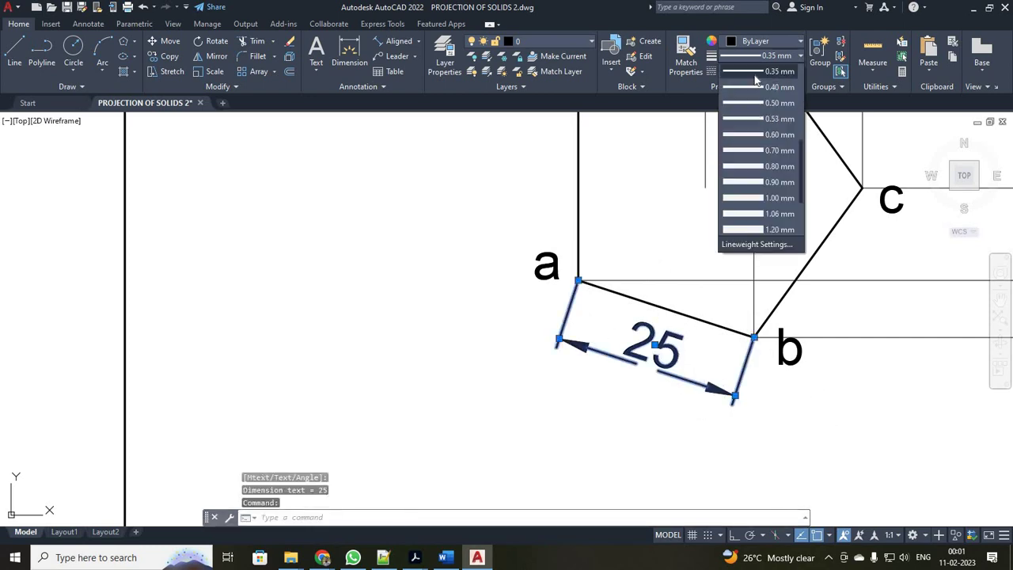
left_click(759, 74)
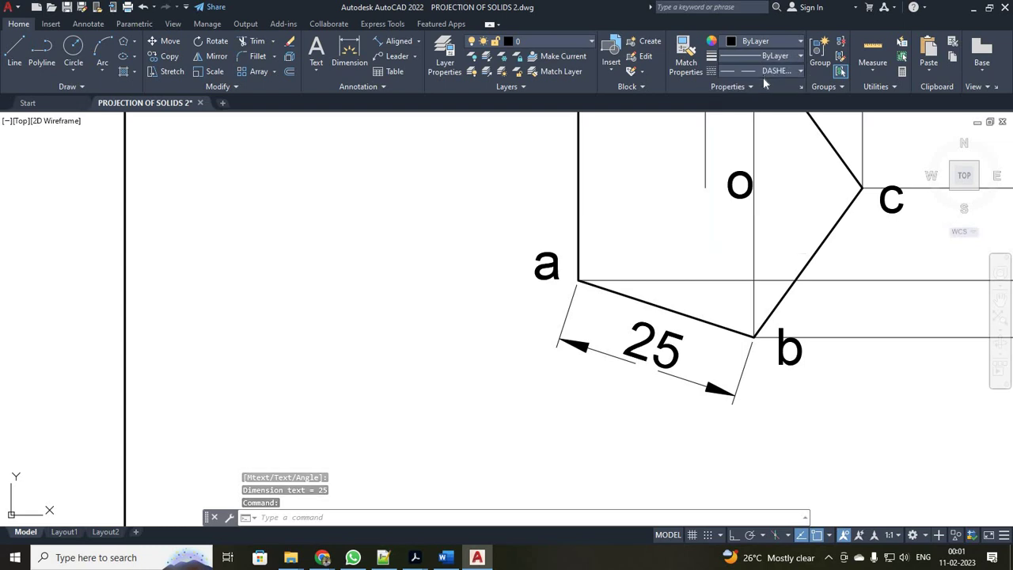
left_click(763, 72)
left_click(764, 86)
scroll(712, 282, "down", 6)
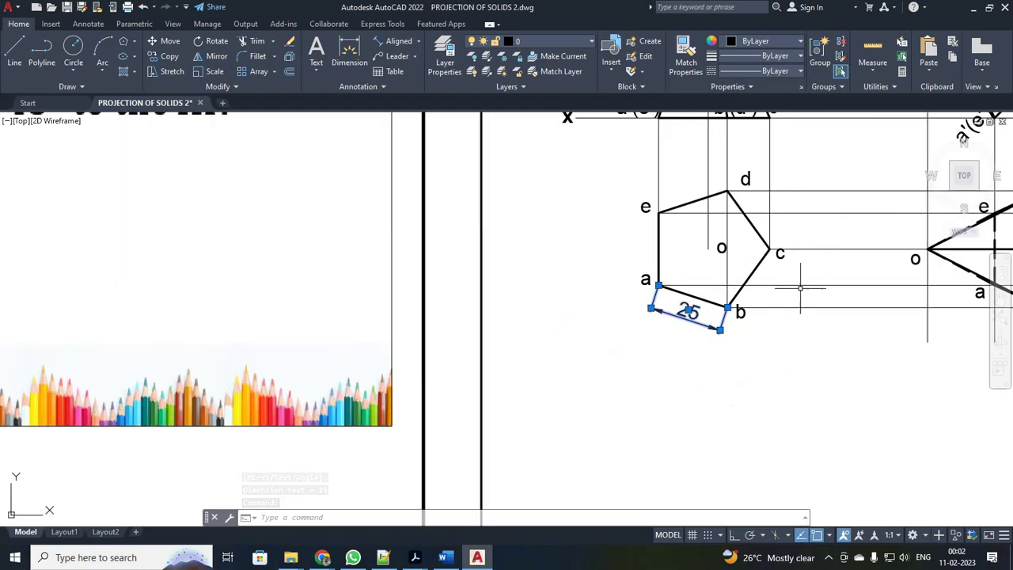
scroll(830, 277, "up", 6)
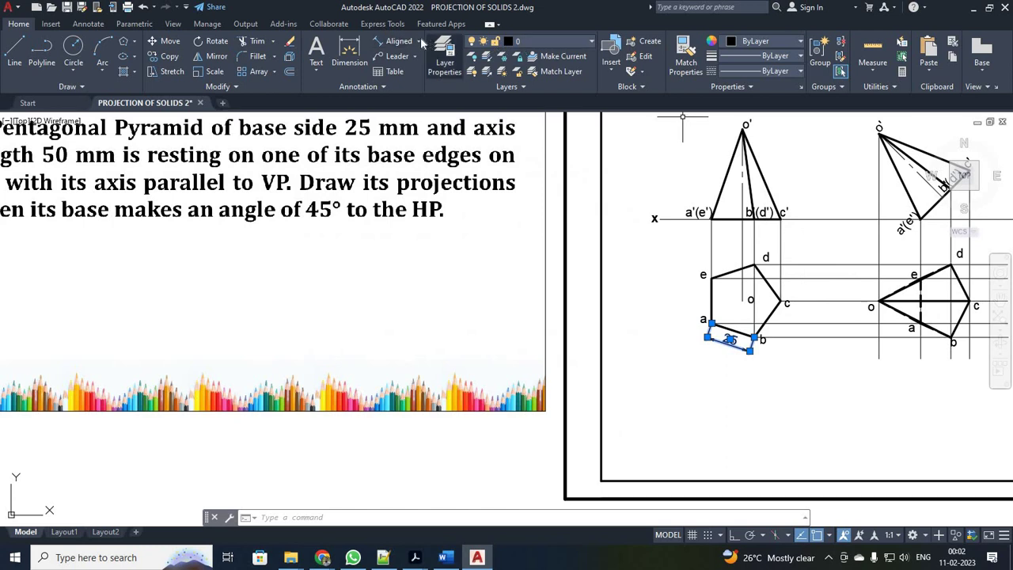
Start a linear dimension from apex o' downward, then cancel it.
left_click(418, 41)
left_click(395, 63)
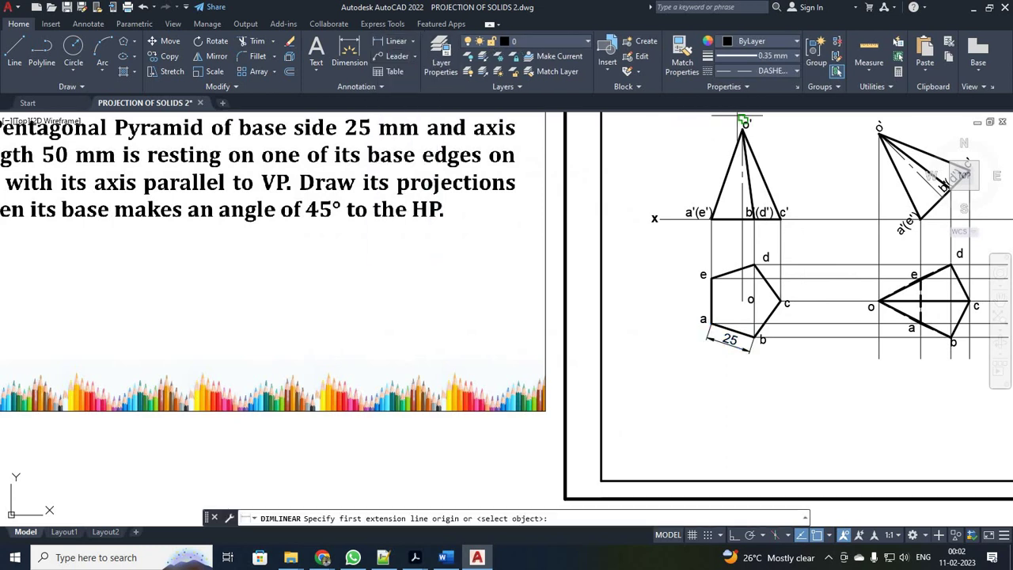
left_click(743, 127)
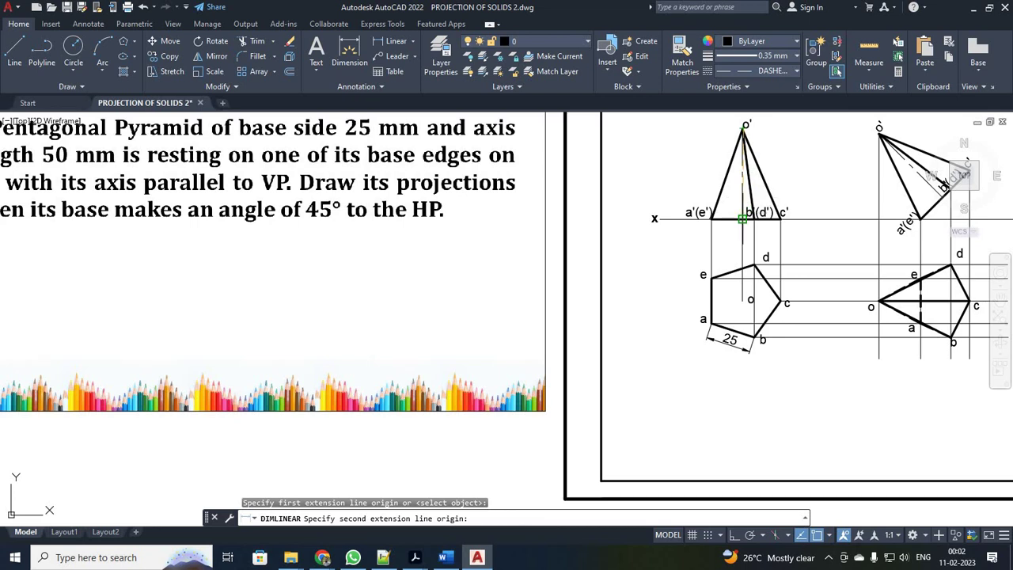
left_click(742, 218)
key("Escape")
scroll(677, 206, "up", 5)
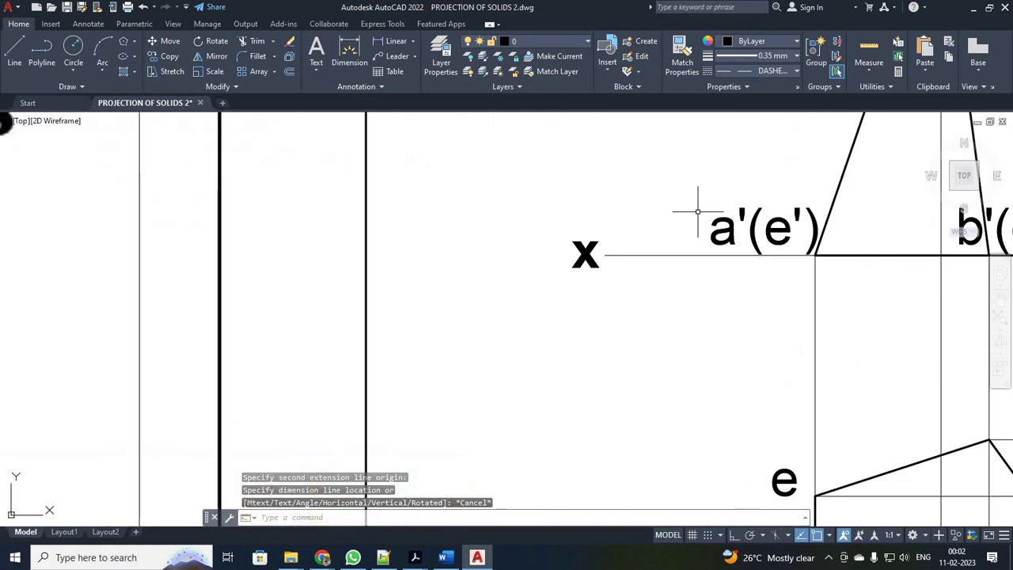
scroll(697, 211, "down", 5)
Zoom window onto the front view and set linetype and lineweight to ByLayer.
type("z")
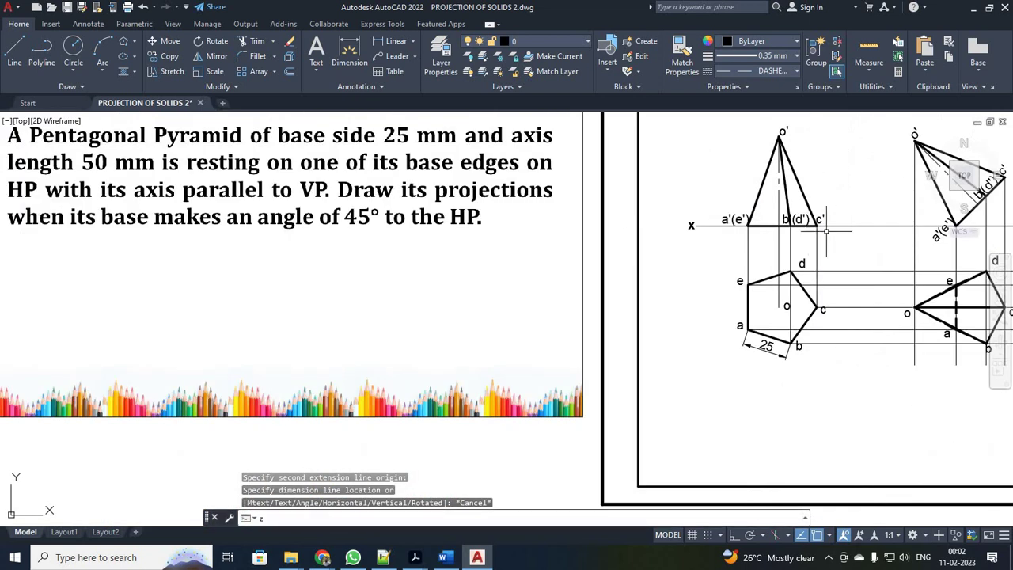
key("Return")
type("w")
key("Return")
left_click(743, 120)
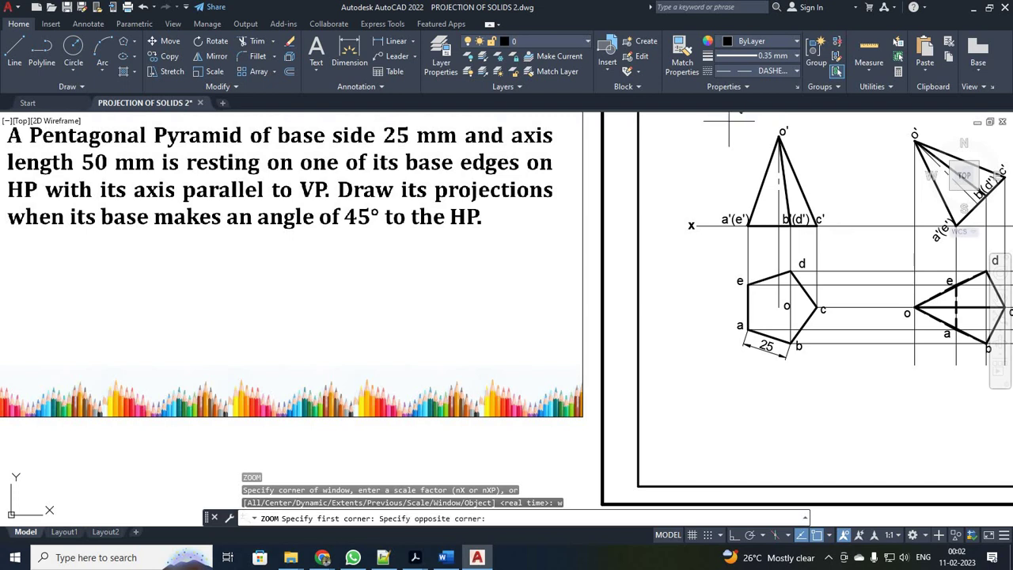
left_click(815, 253)
left_click(751, 72)
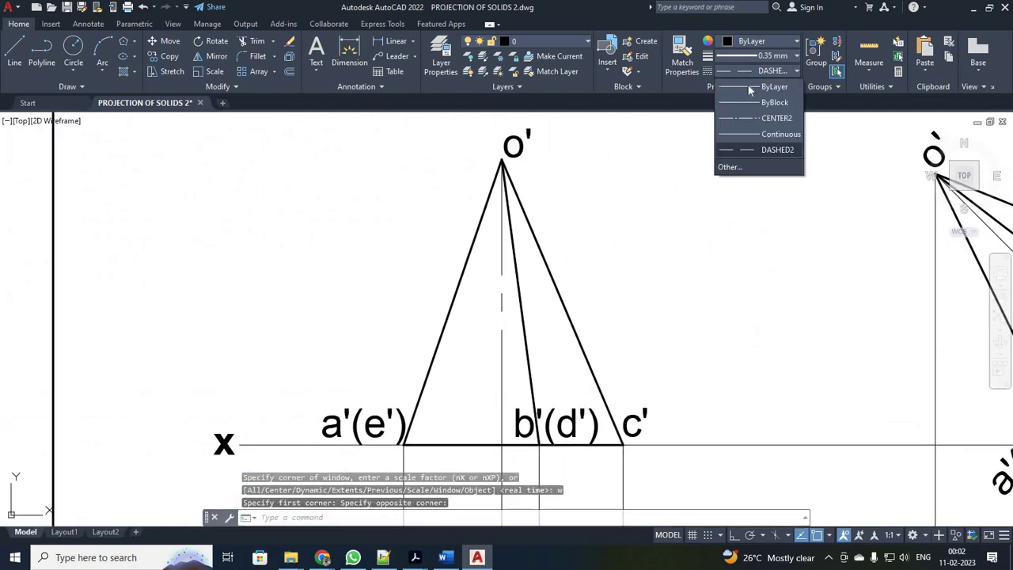
left_click(762, 58)
left_click(762, 57)
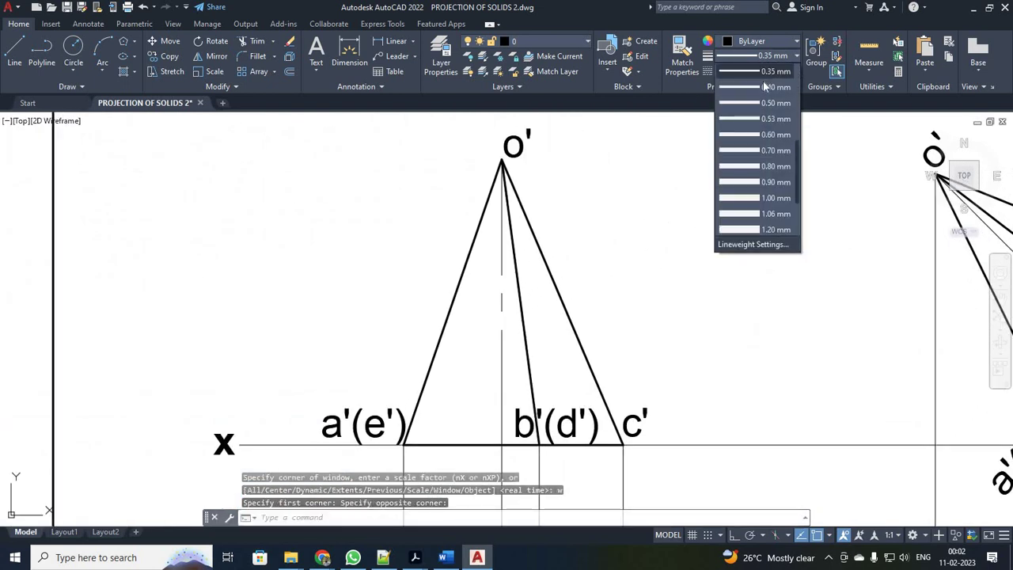
left_click(760, 71)
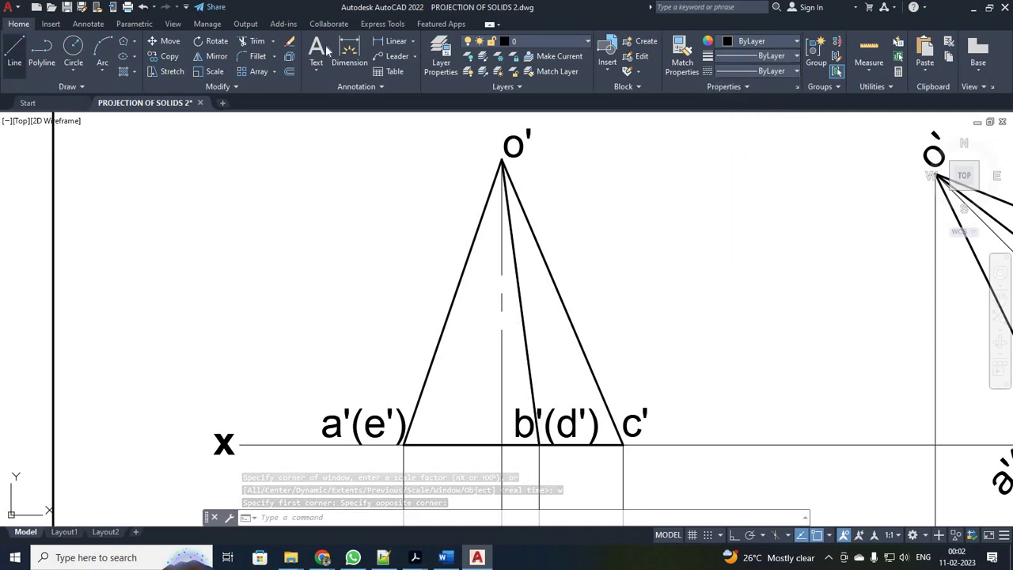
Dimension the 50 height from apex o' to the xy line, left of the pyramid.
left_click(394, 42)
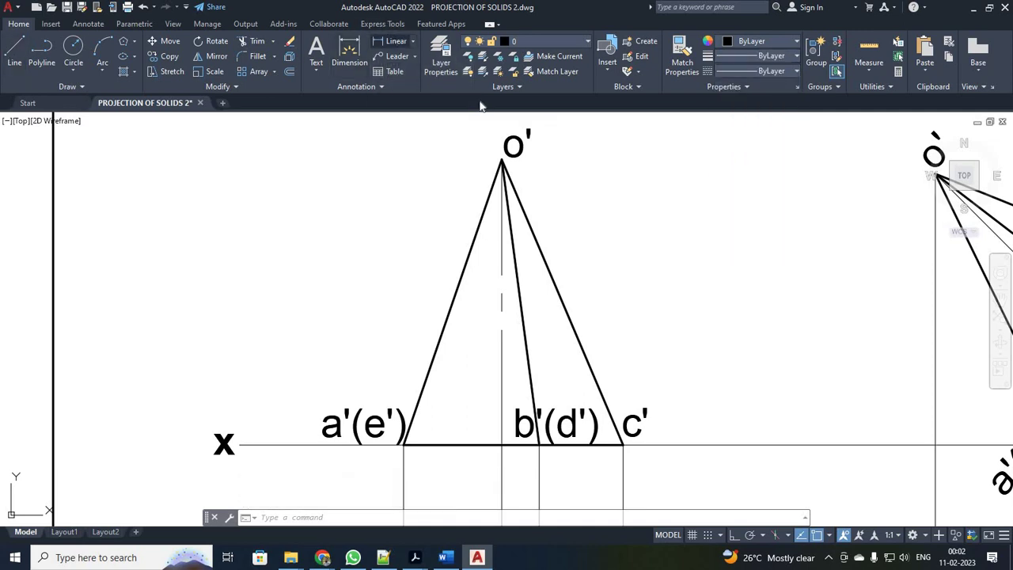
left_click(501, 159)
left_click(500, 446)
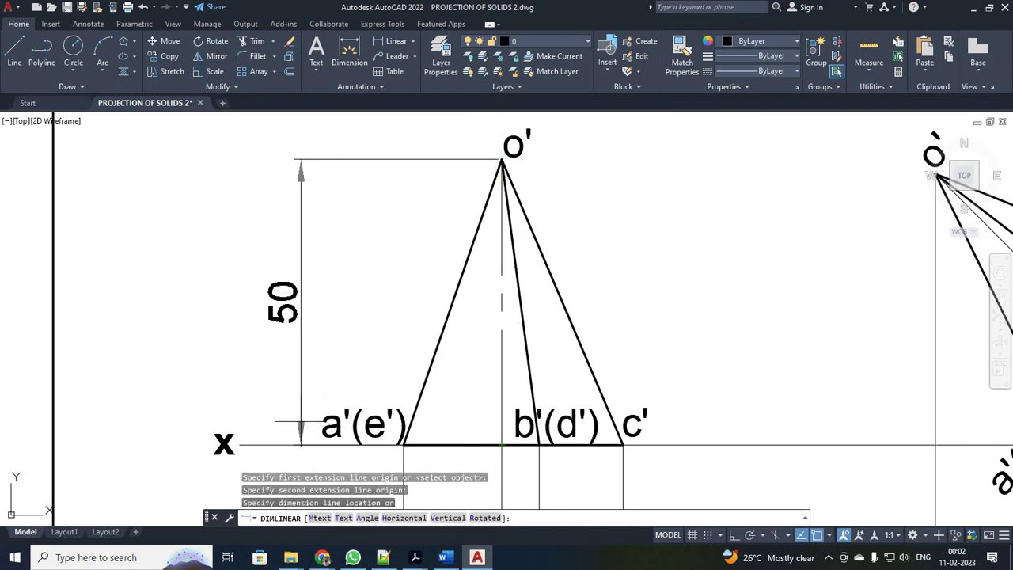
left_click(285, 420)
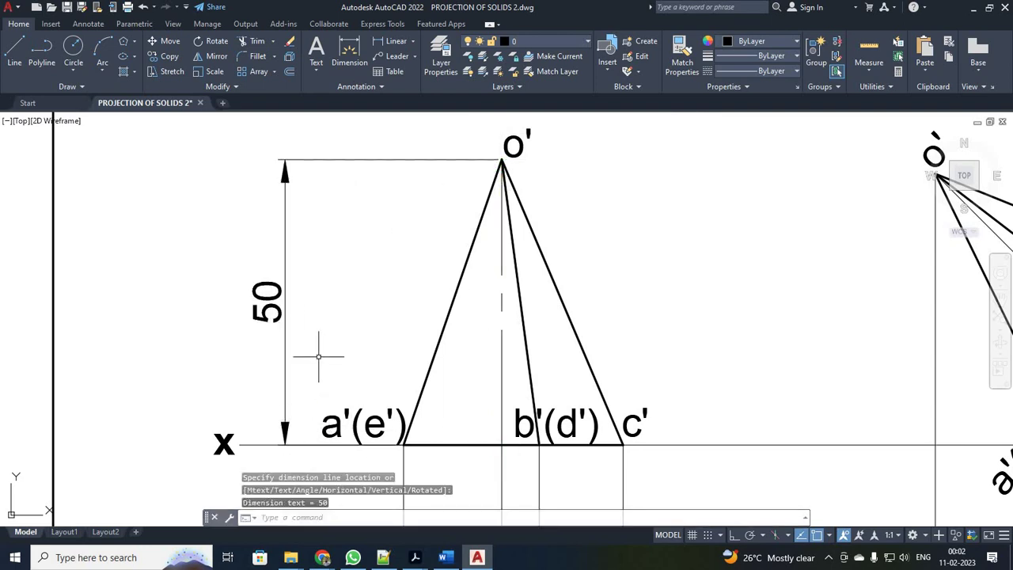
scroll(318, 356, "down", 6)
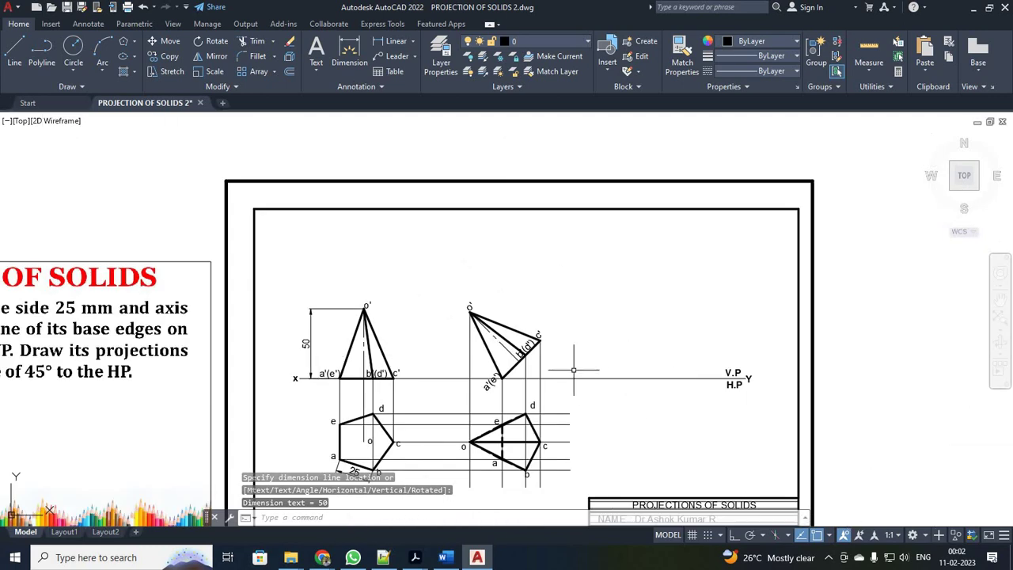
Start a 45° angular dimension between base edge a'(e')–b'(d') and the xy line.
scroll(573, 369, "up", 4)
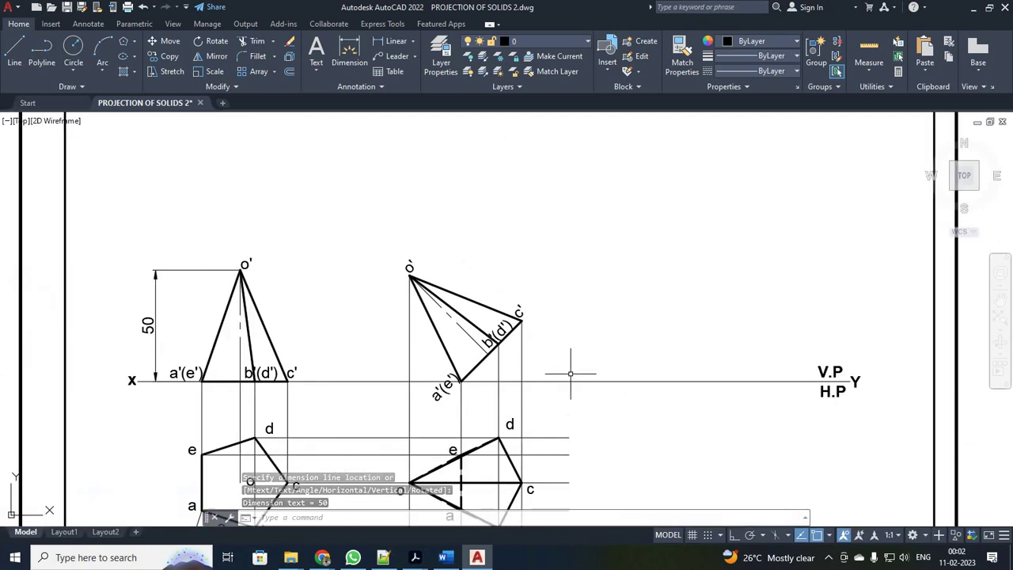
left_click(411, 40)
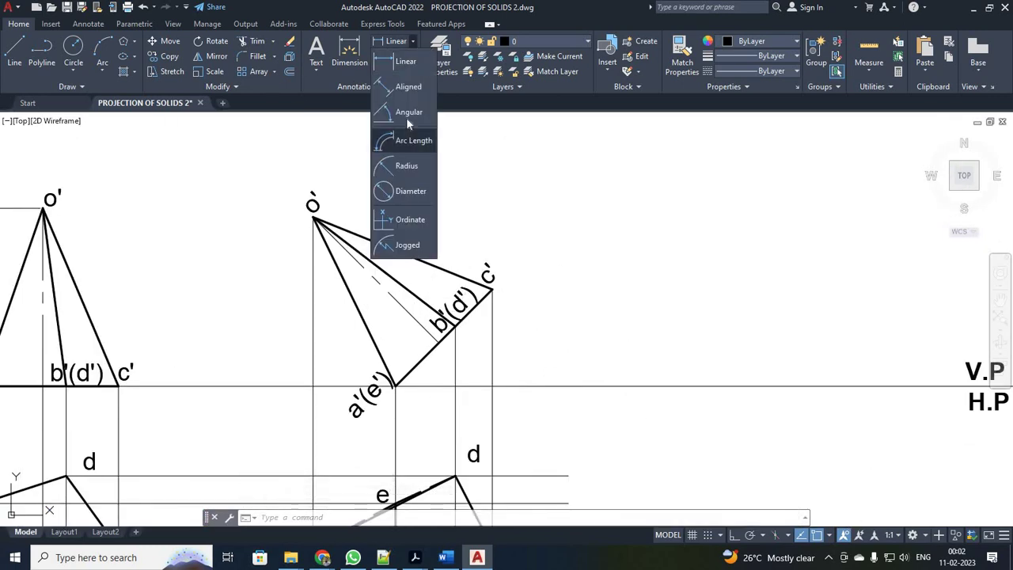
left_click(406, 112)
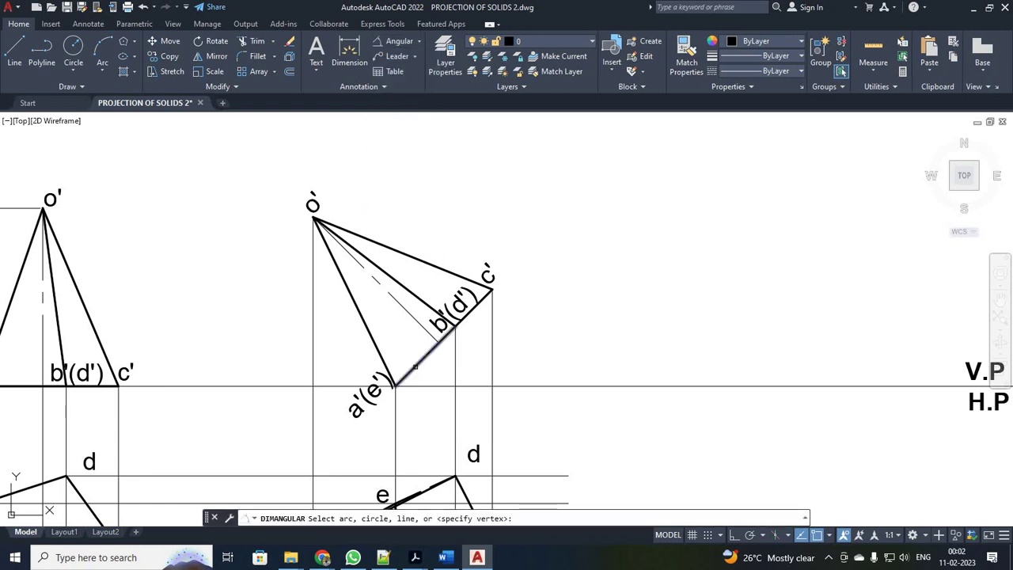
left_click(415, 366)
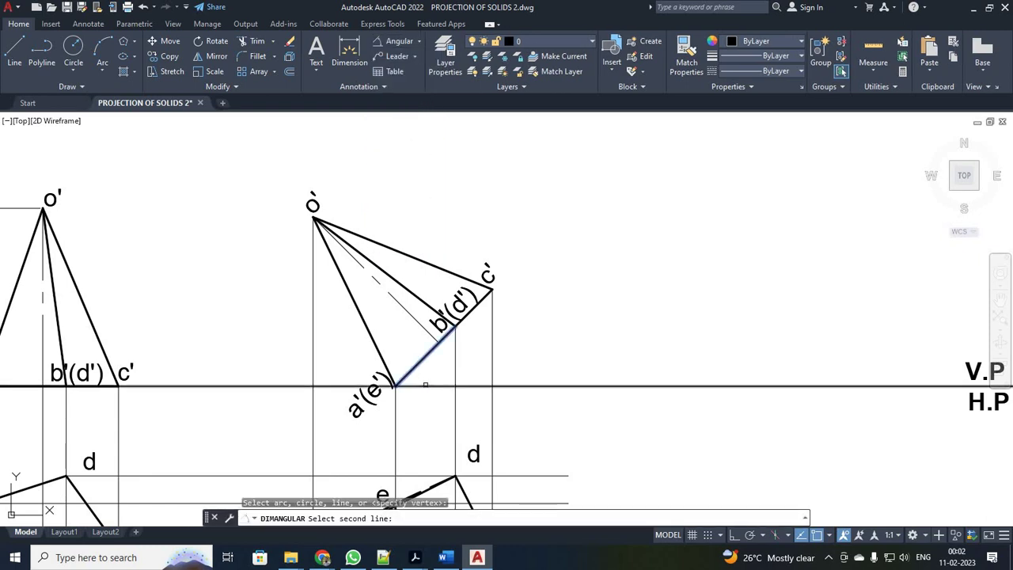
left_click(424, 386)
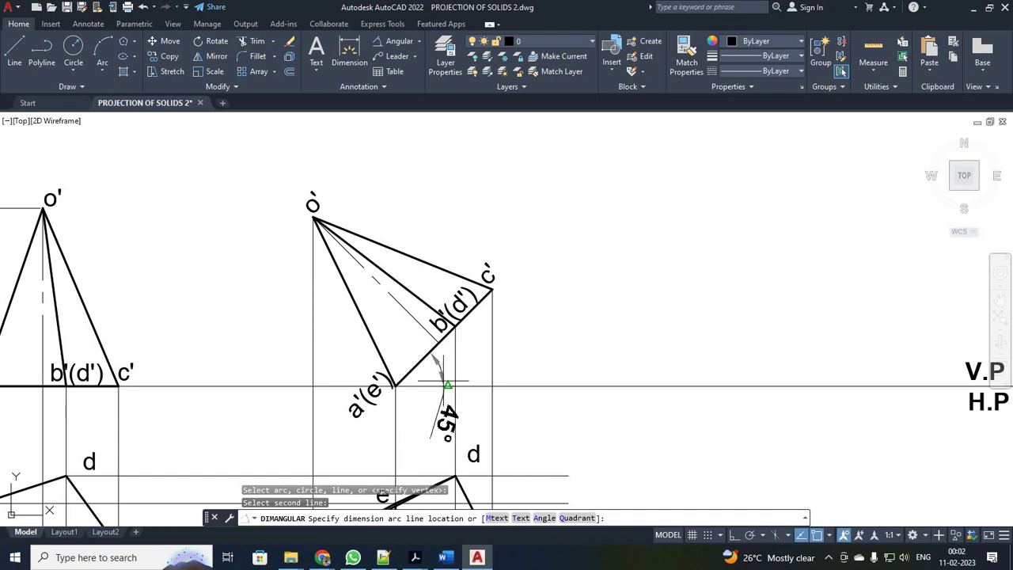